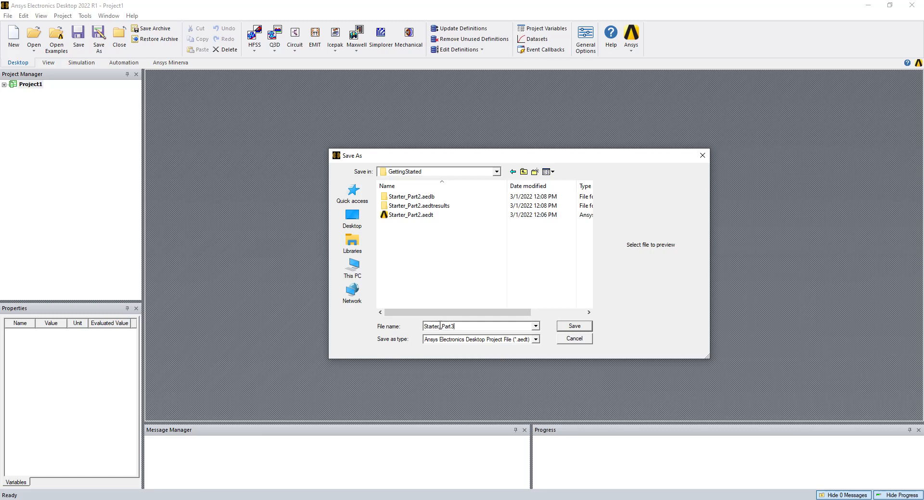
- Save the project as Starter_Part3 and insert a Circuit design with no layout technology selected
click(564, 326)
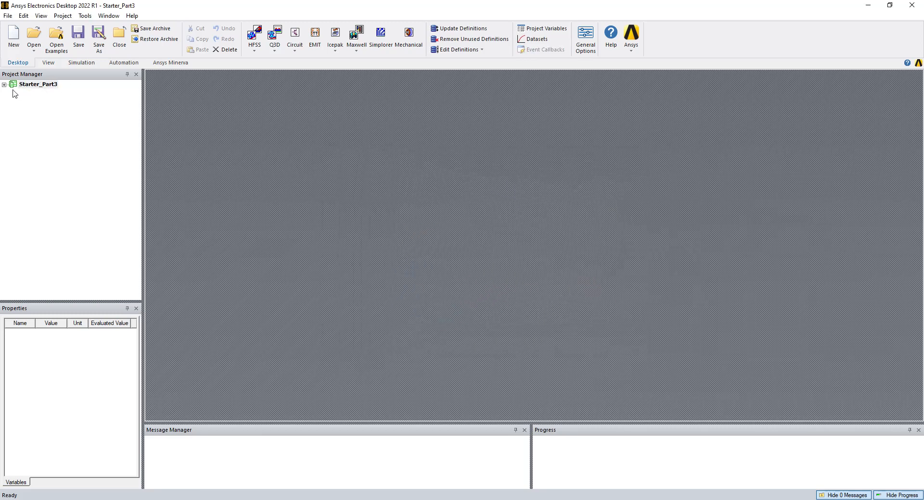
click(4, 84)
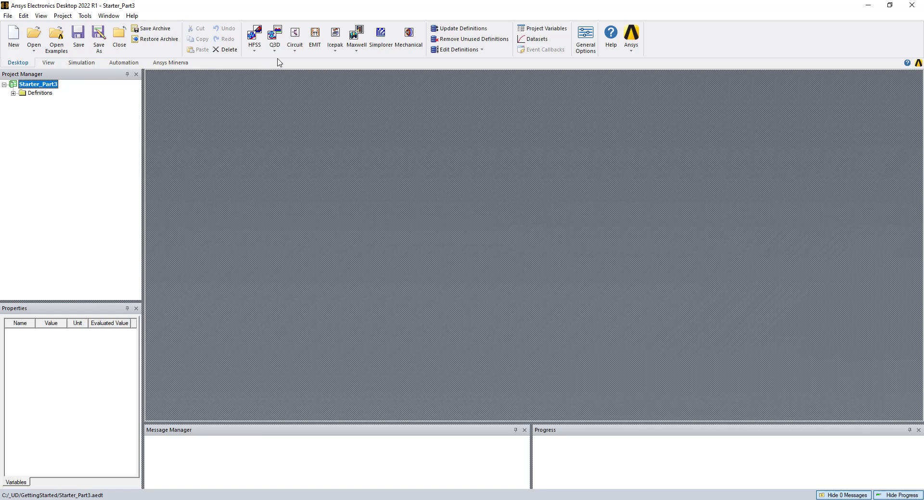
click(294, 52)
click(307, 60)
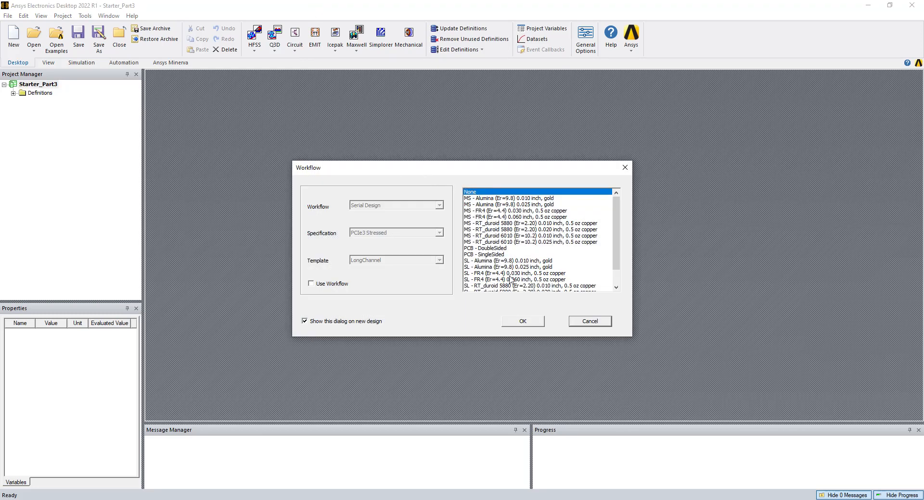
click(522, 321)
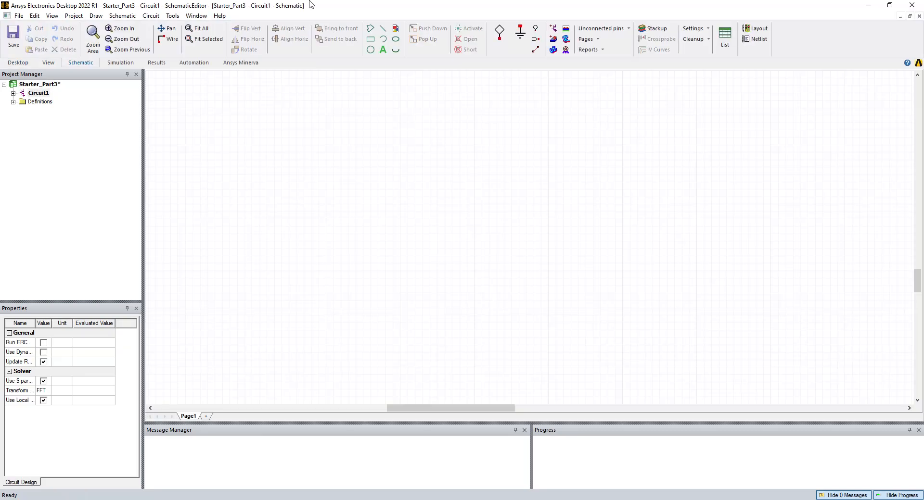
click(13, 93)
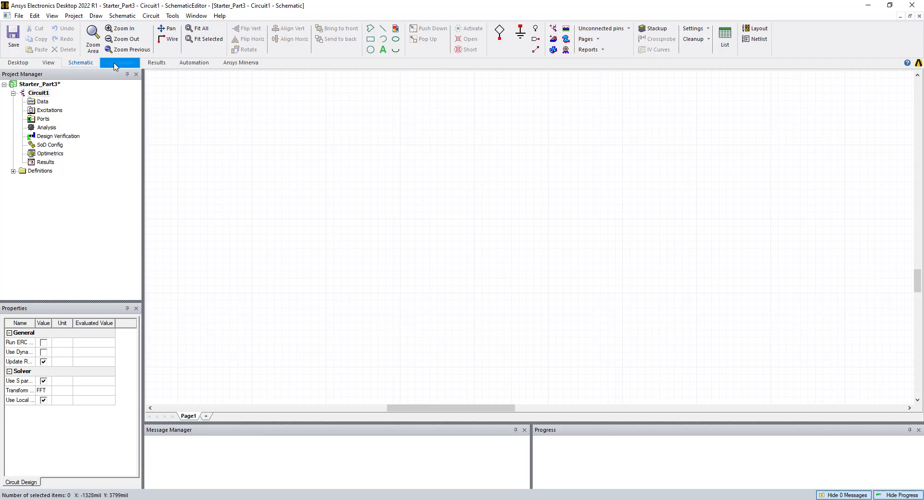
- Show the Component Libraries and filter the component symbols to the NPort type
click(52, 16)
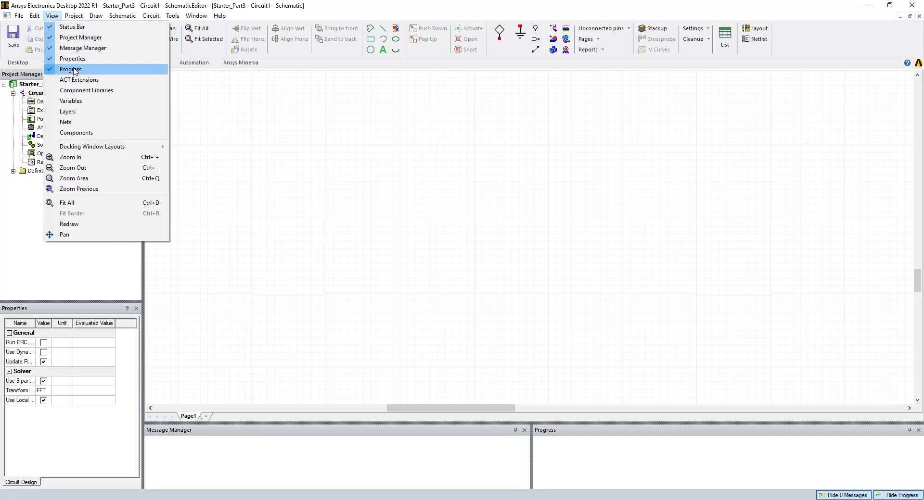
click(81, 91)
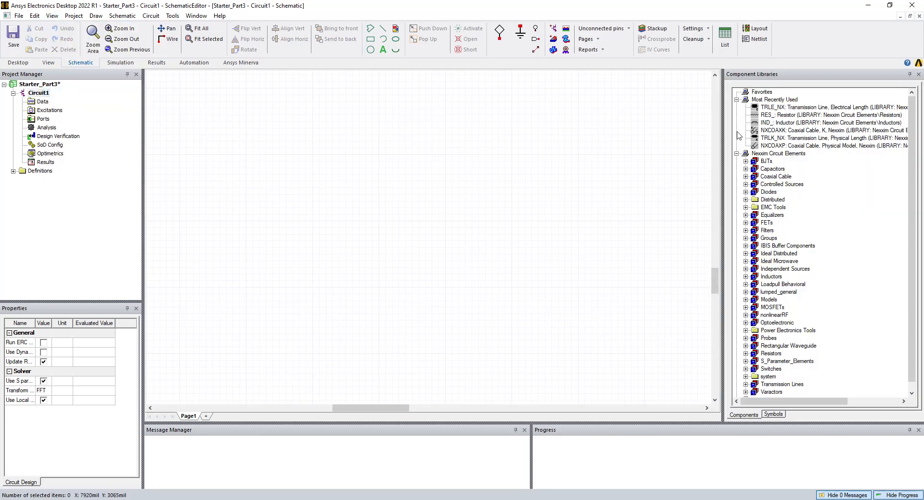
click(779, 415)
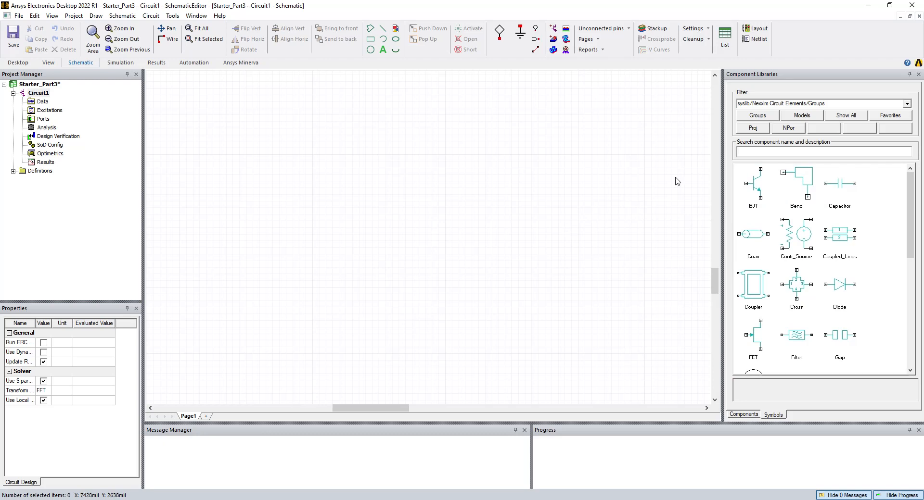
click(791, 129)
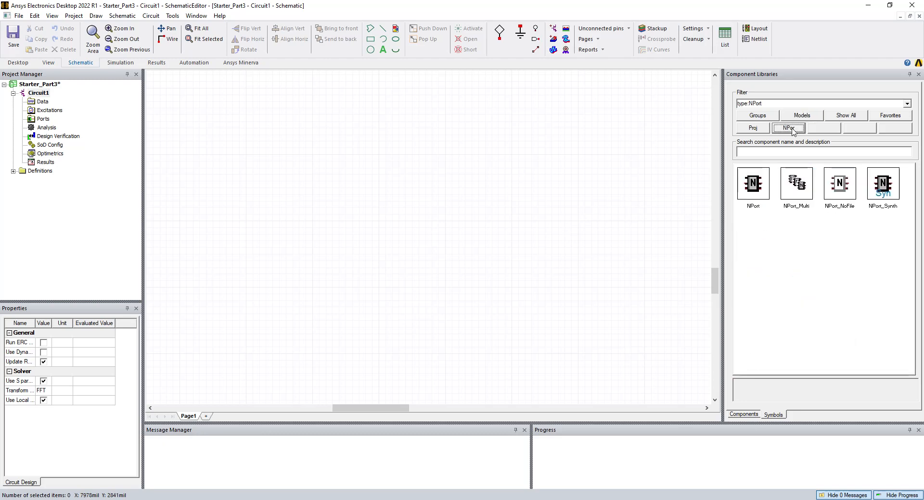
click(762, 177)
double_click(760, 181)
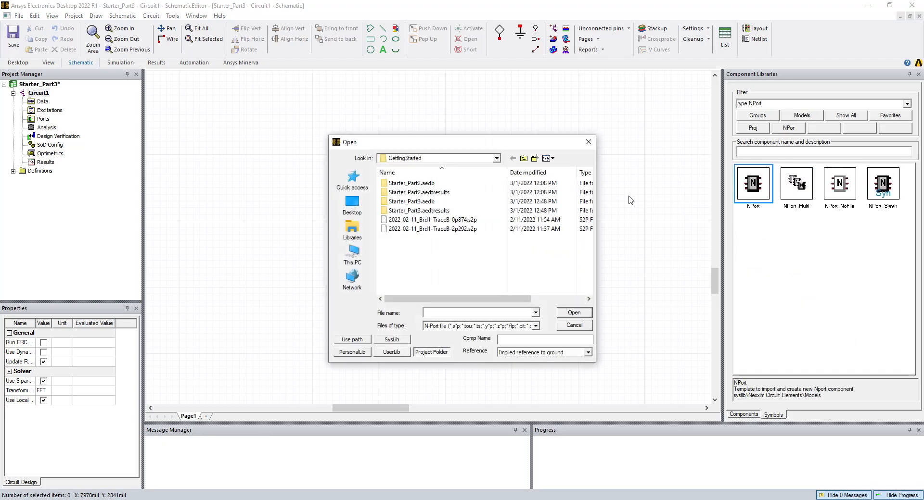
click(588, 142)
- Import 2022-02-11_Brd1-TraceB-2p292.s2p as an NPort component and place it in the upper middle of the schematic
double_click(752, 202)
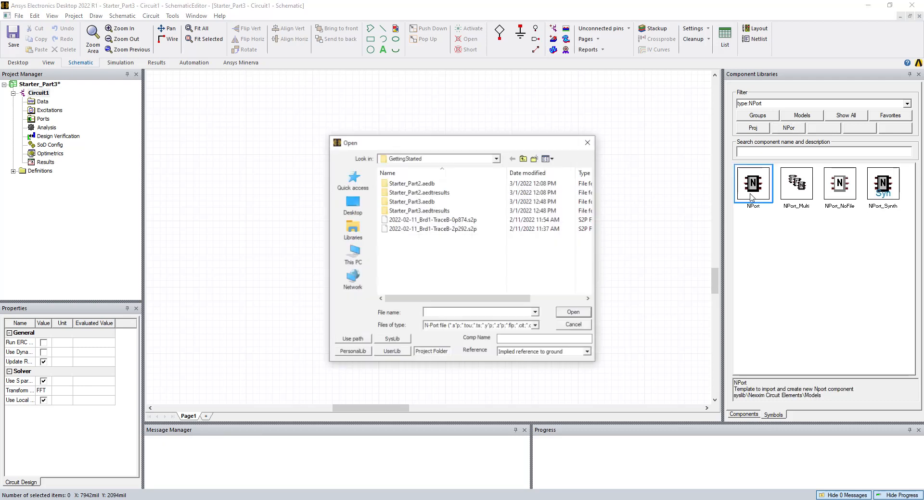
click(451, 230)
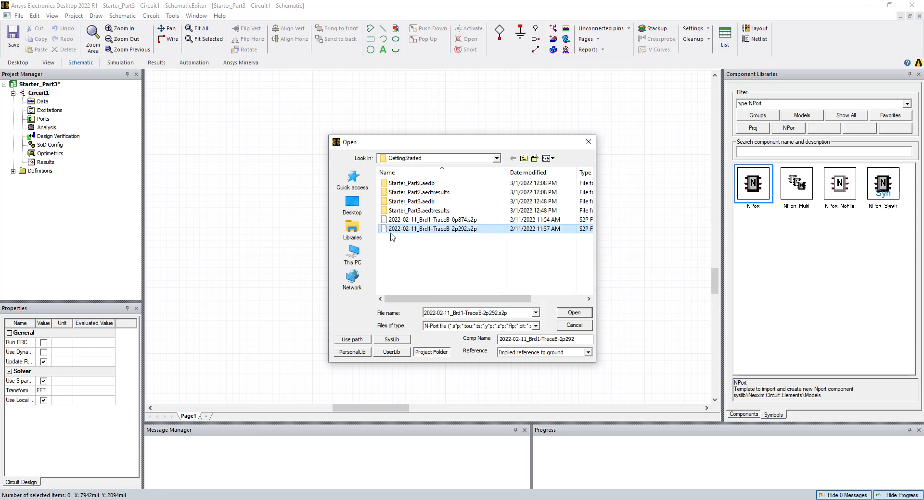
double_click(456, 229)
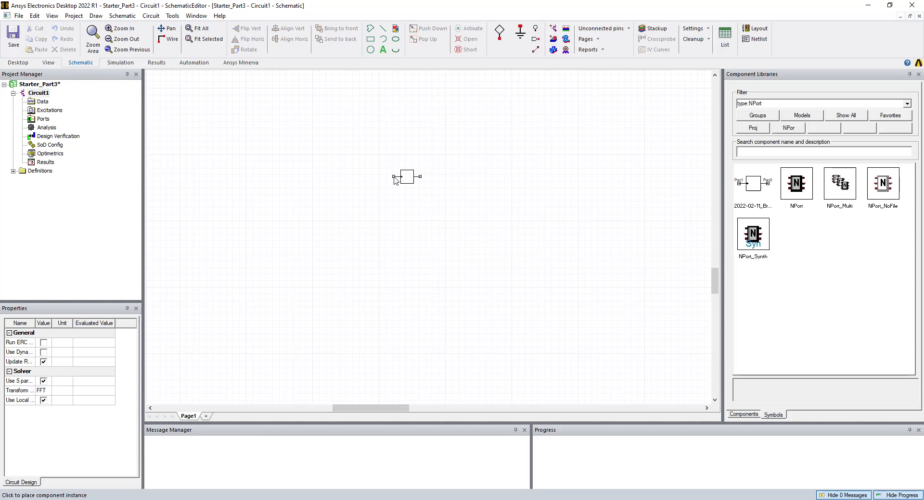
click(395, 177)
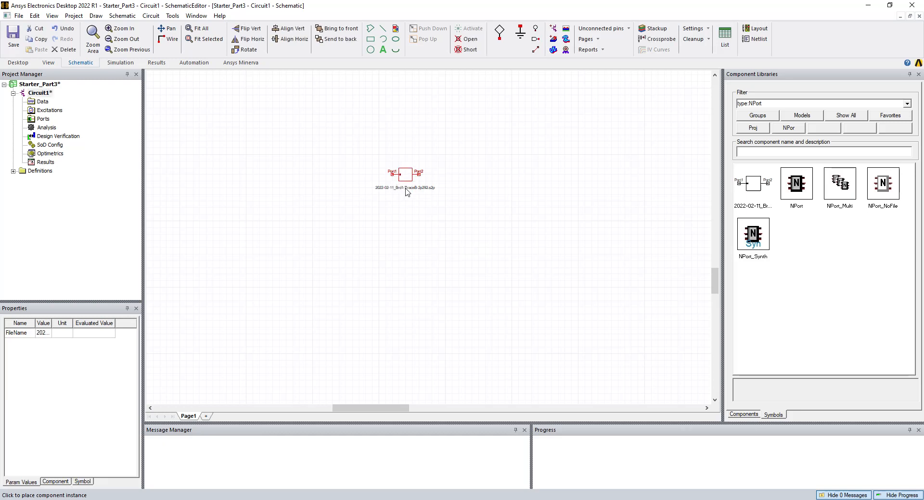
- Import 2022-02-11_Brd1-TraceB-0p874.s2p as a second NPort component and place it directly below the first
click(798, 189)
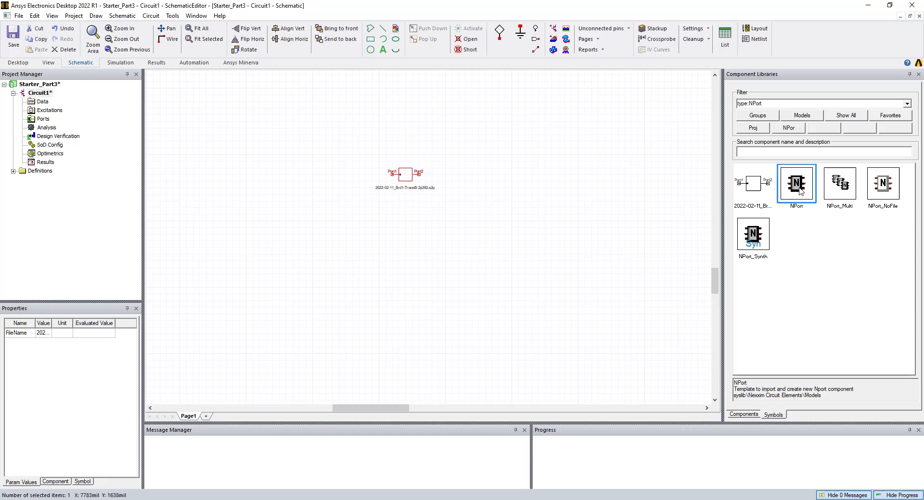
double_click(799, 191)
click(466, 222)
click(573, 313)
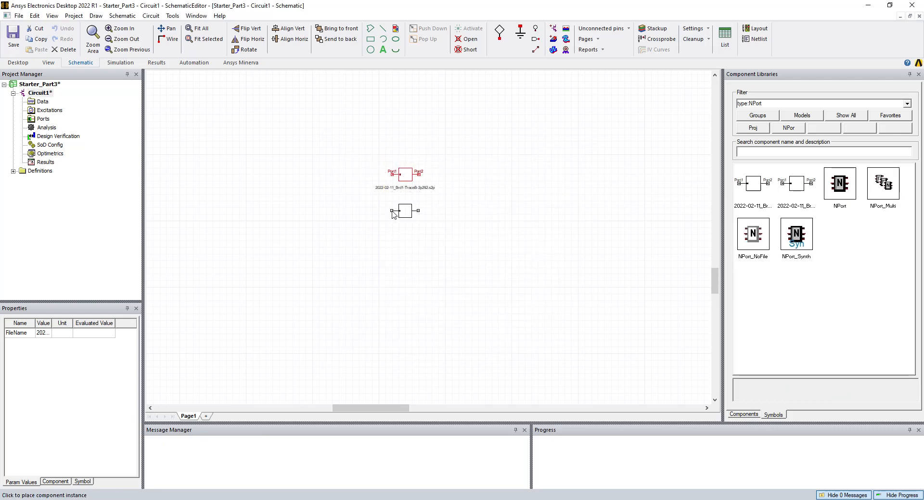
click(393, 216)
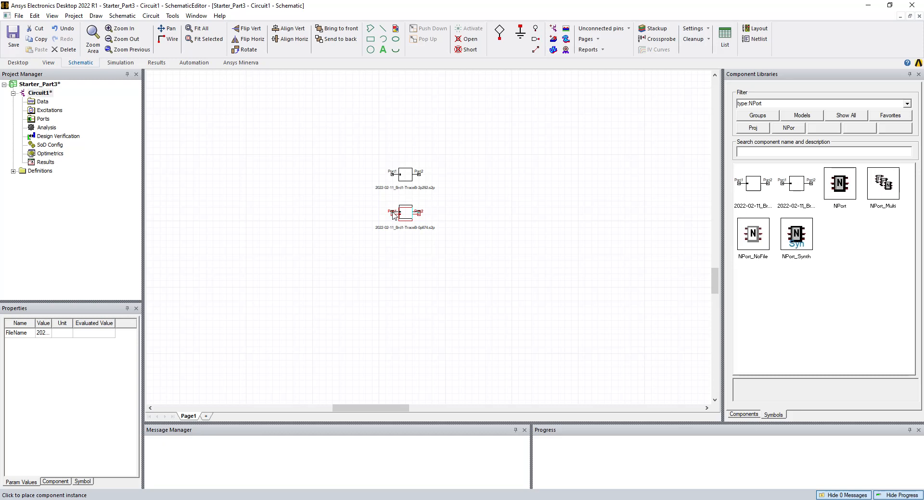
- Place four interface ports, one beside each terminal of the two NPort components, starting with the upper component
scroll(398, 173, up, 4)
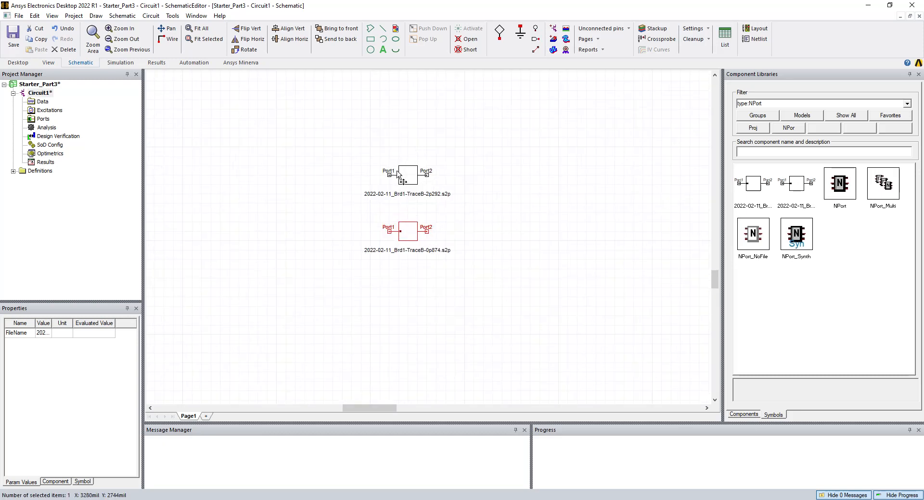
scroll(398, 173, down, 1)
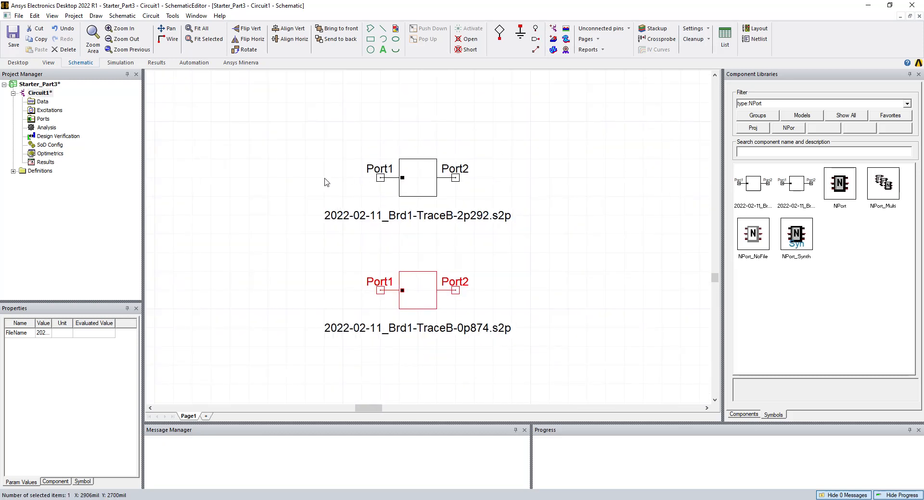
click(500, 41)
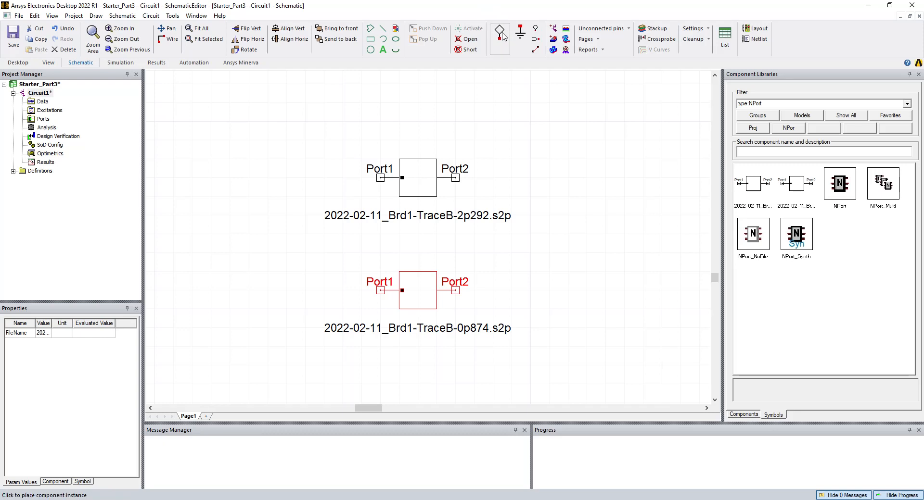
click(499, 41)
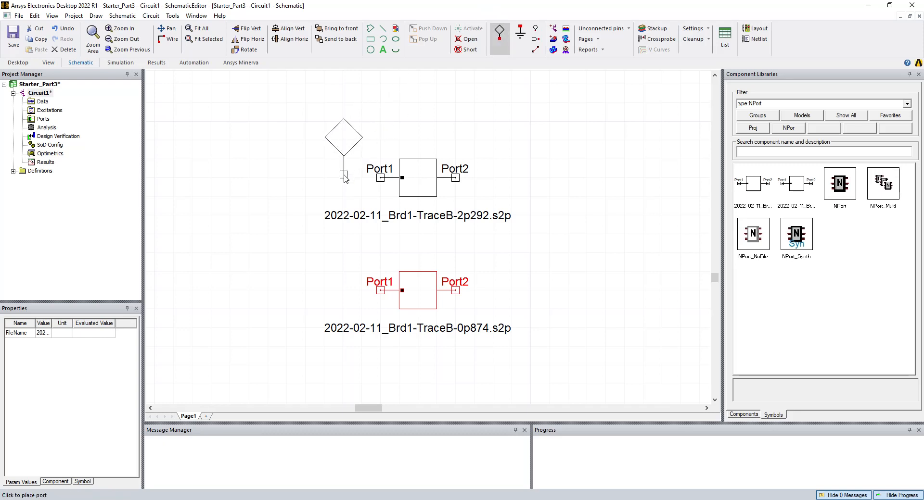
click(344, 177)
click(491, 177)
click(343, 288)
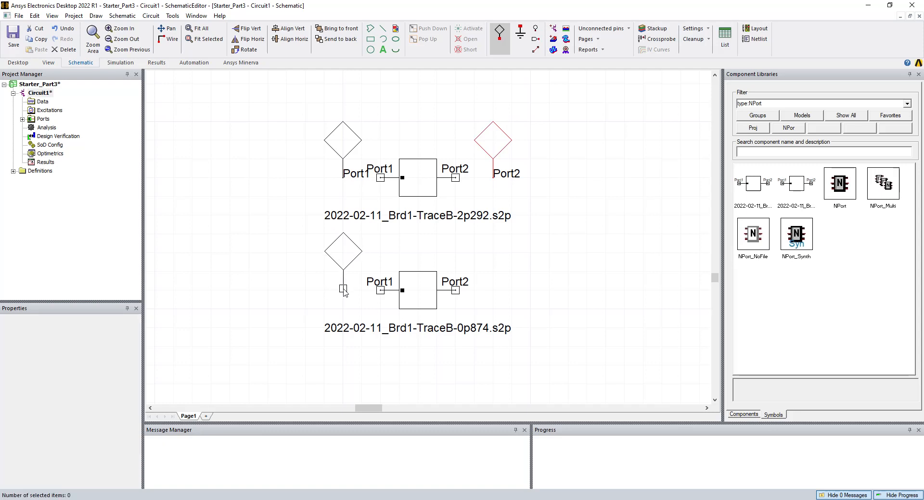
click(493, 289)
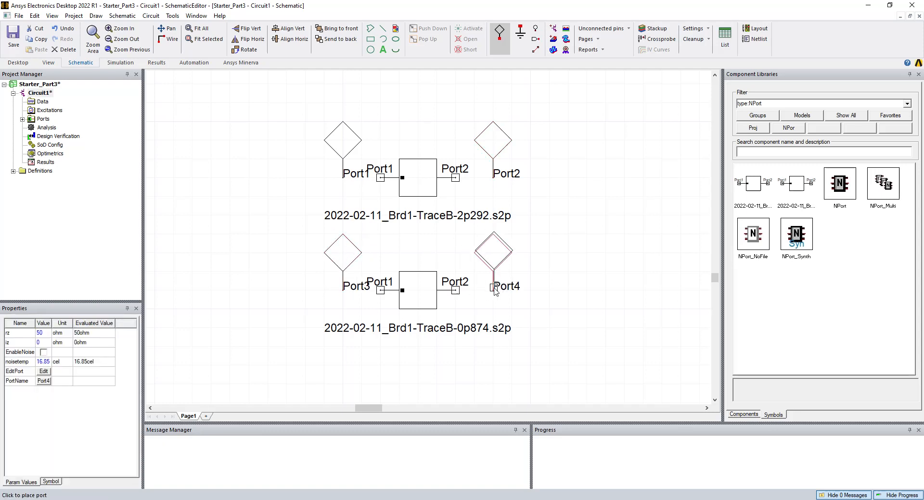
key(Escape)
- Wire both terminals of the 2p292 NPort component to the interface ports on either side of it
key(ctrl+w)
click(343, 177)
click(380, 178)
key(ctrl+w)
click(455, 177)
click(493, 178)
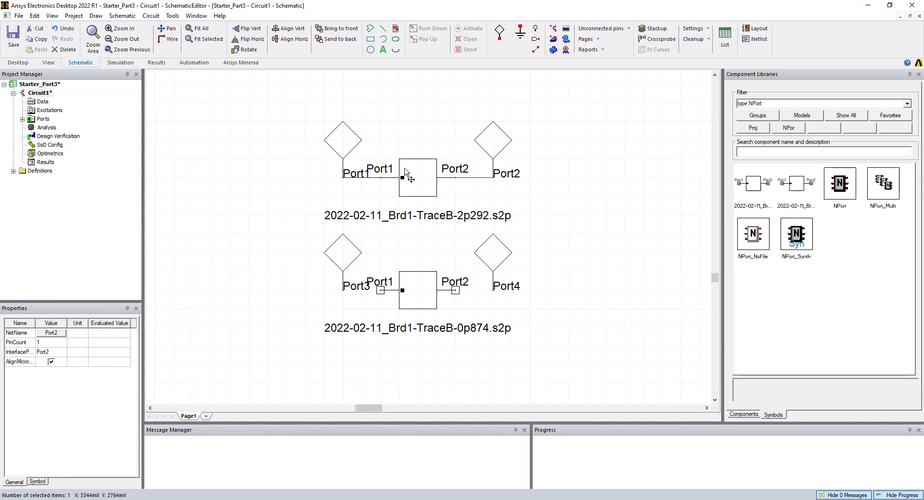
- Wire both terminals of the 0p874 NPort component to the interface ports on either side of it
key(ctrl+w)
click(342, 290)
click(380, 290)
key(ctrl+w)
click(454, 290)
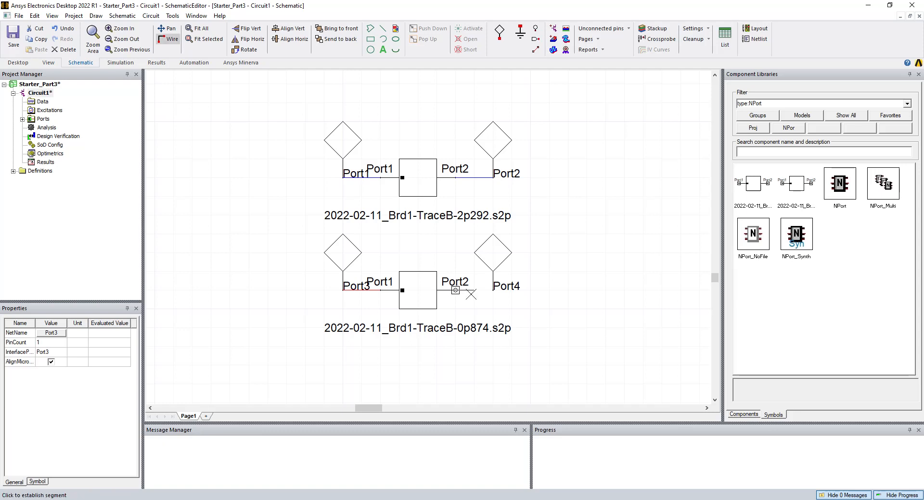
click(492, 290)
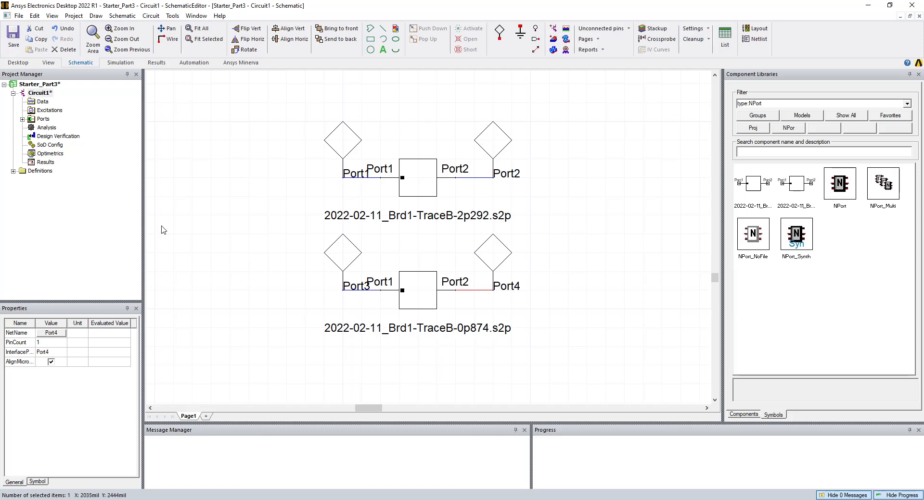
click(22, 120)
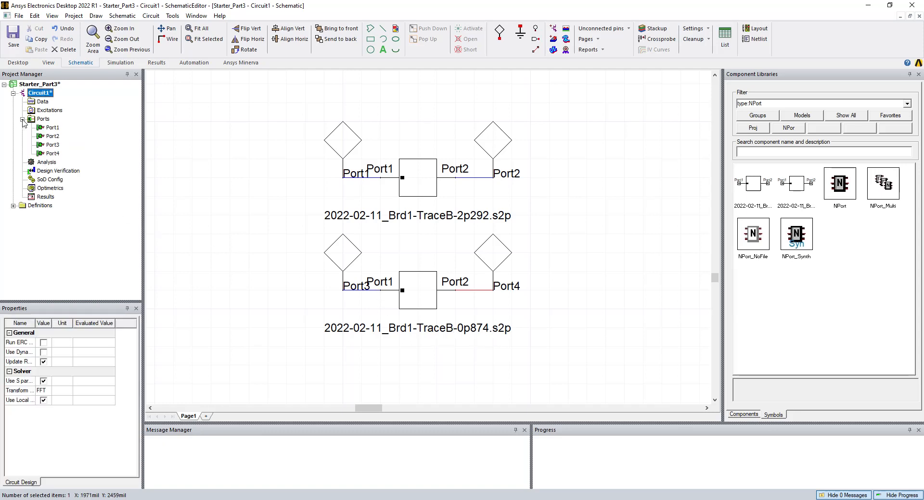
click(22, 120)
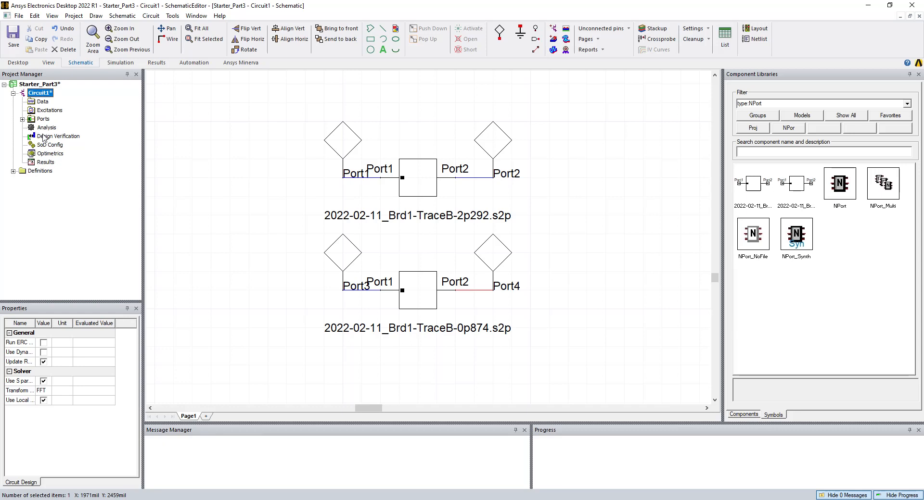
- Add a Linear Network Analysis setup with a linear-step frequency sweep from 0.05 GHz to 20.05 GHz in 0.05 GHz steps
right_click(45, 127)
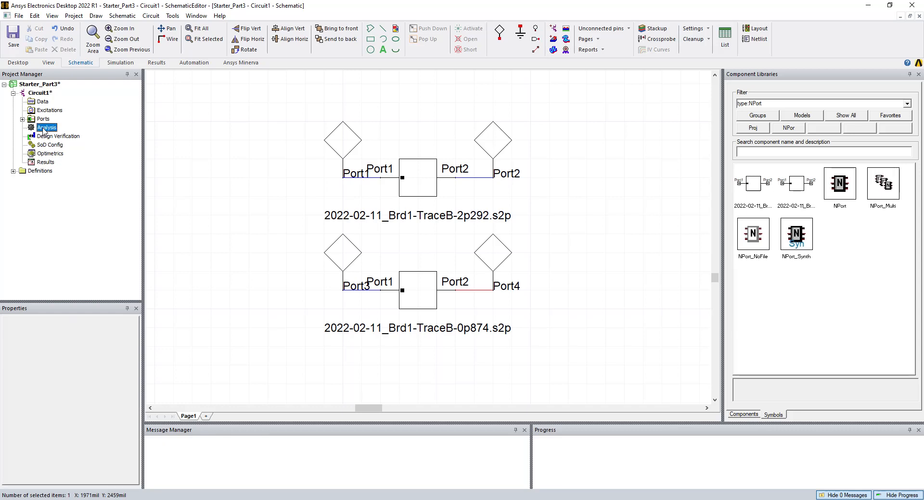
mouse_move(80, 159)
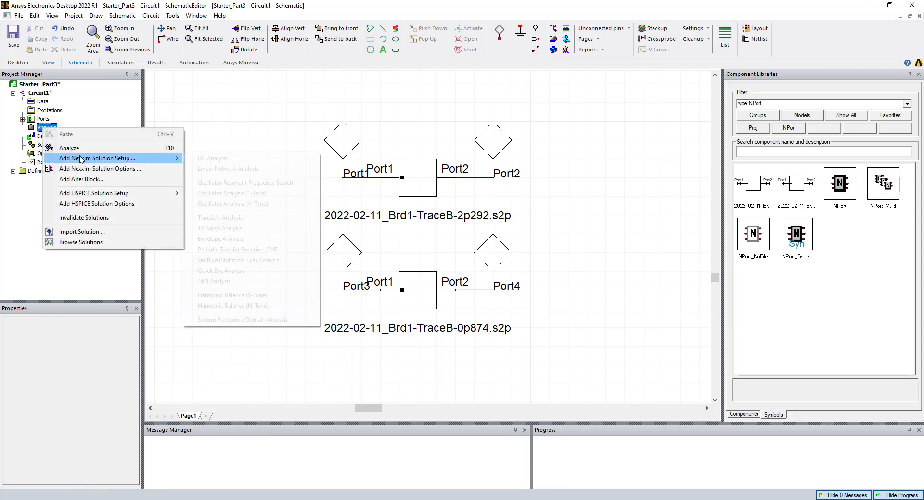
click(213, 169)
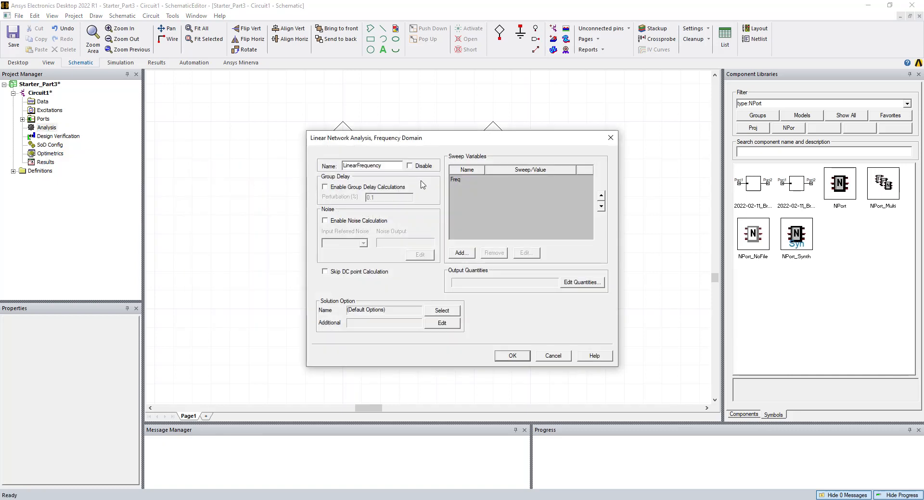
click(460, 180)
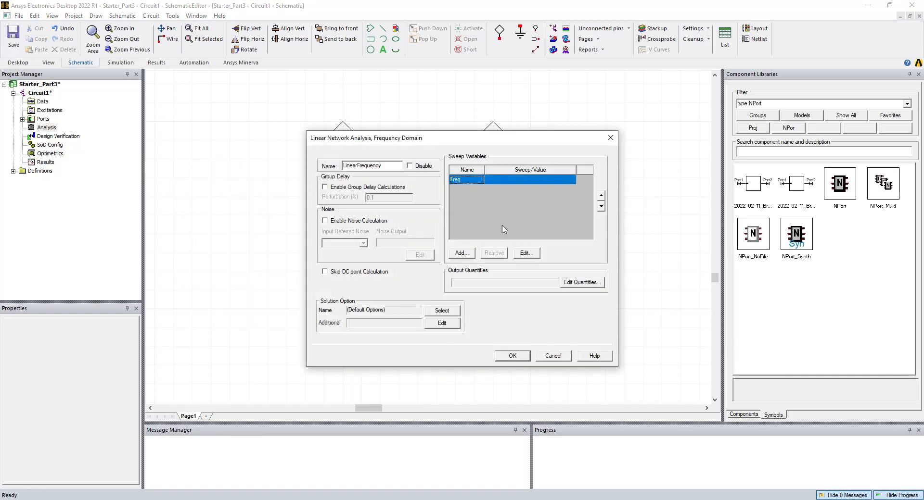
click(524, 253)
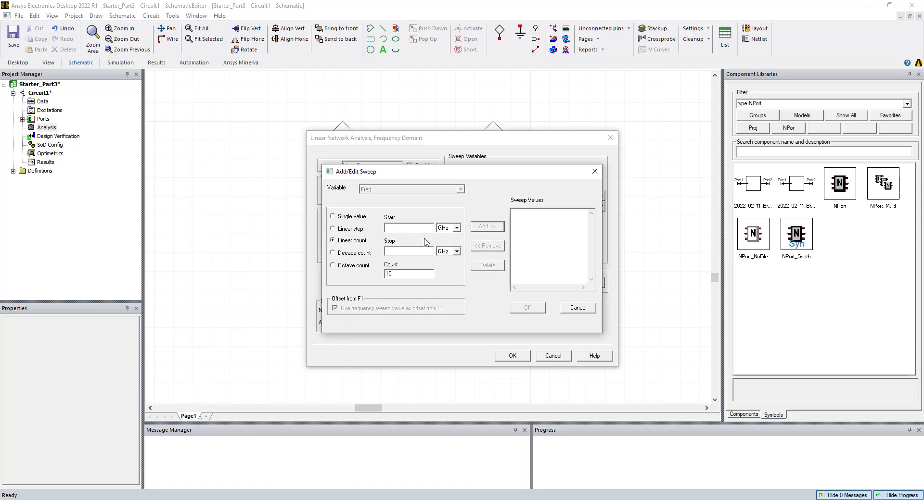
click(354, 229)
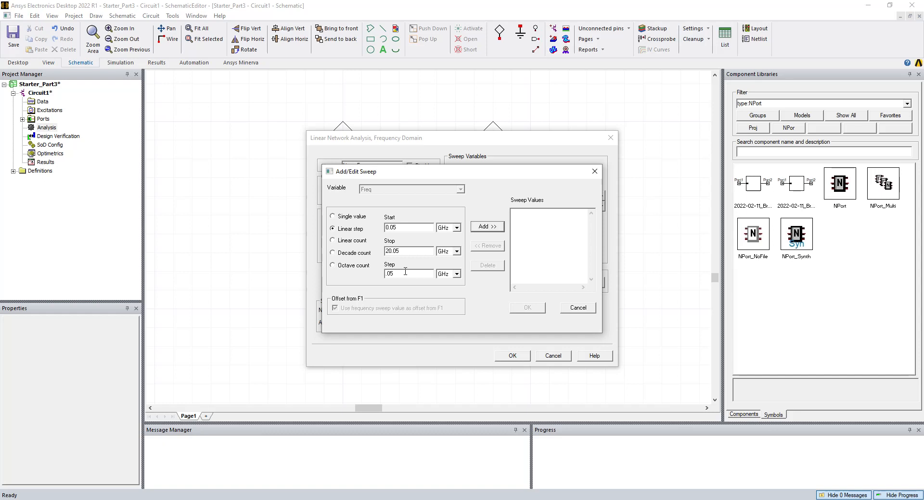
click(480, 227)
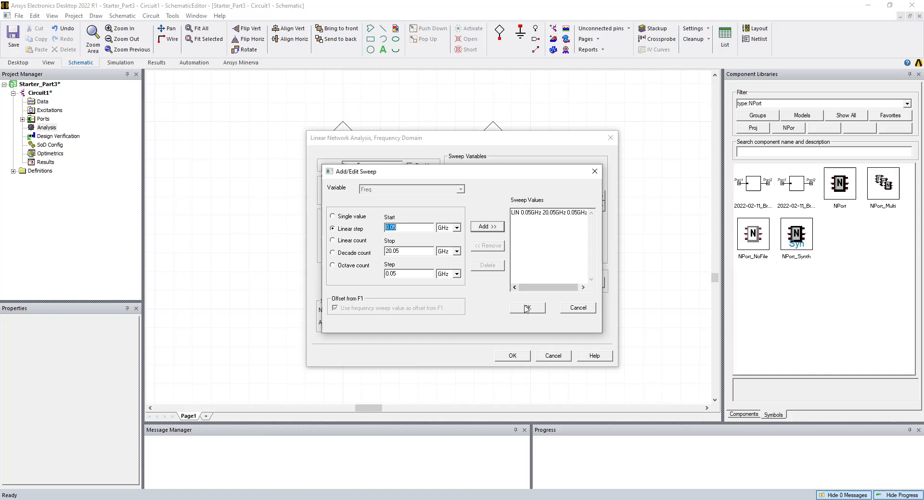
click(526, 308)
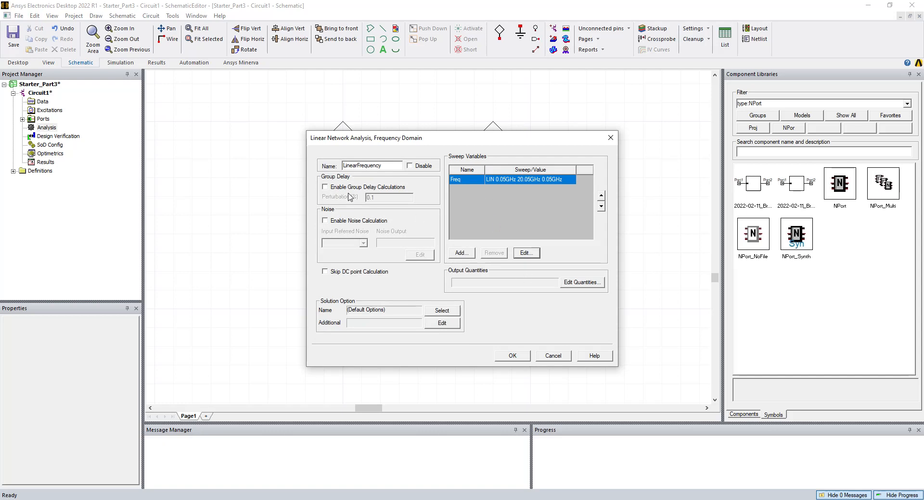
click(513, 356)
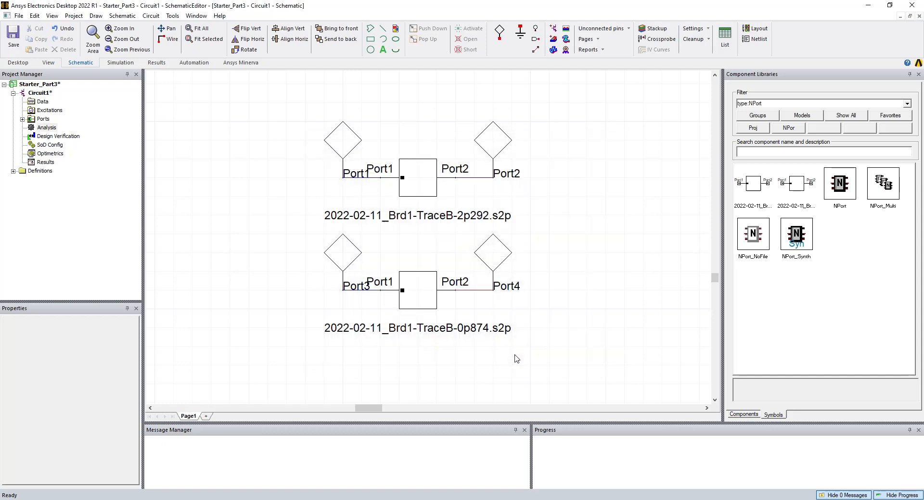
- Expand the analysis setups of Circuit1 and run the analysis
click(22, 128)
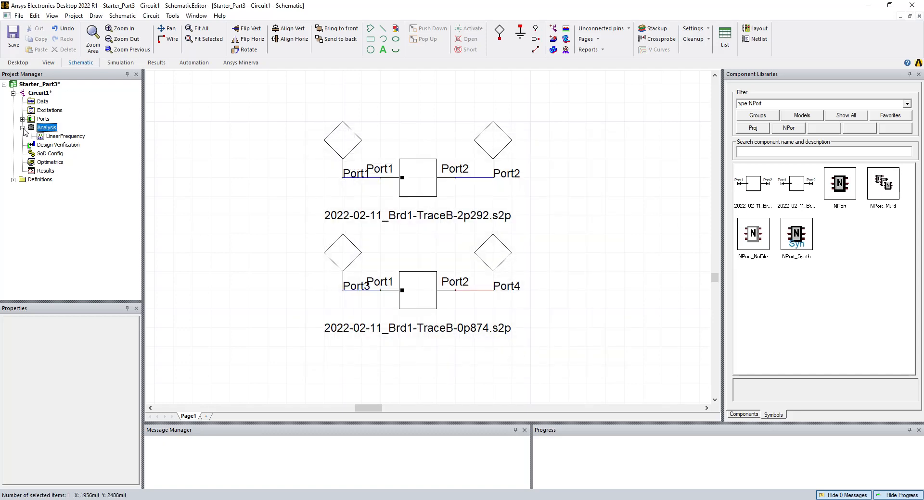
right_click(42, 129)
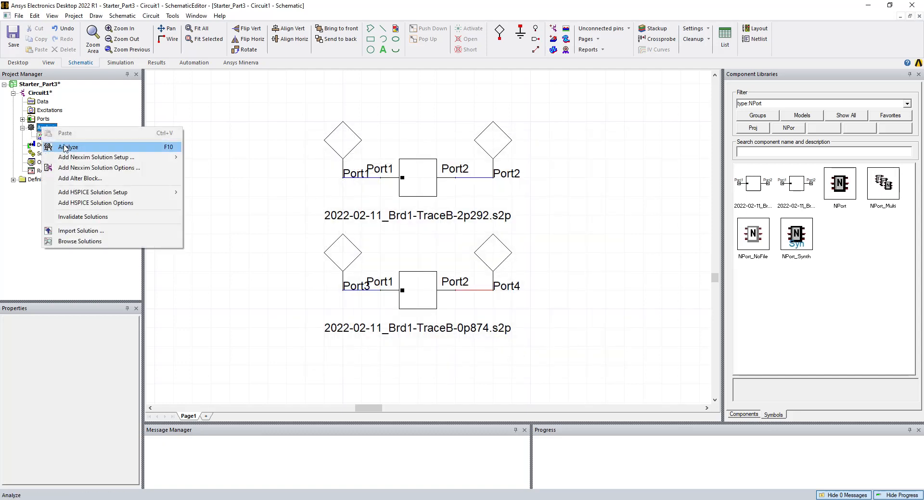
click(173, 146)
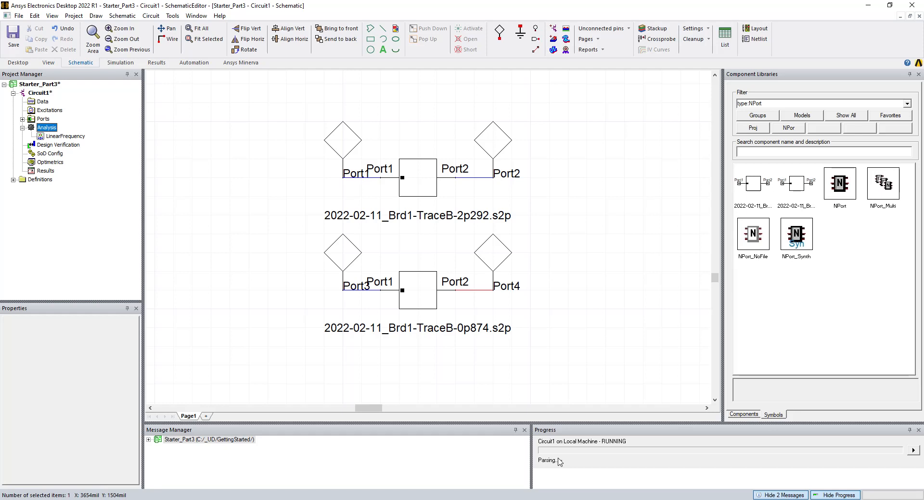
- Create a standard rectangular plot of S(Port2,Port1) in dB over the frequency sweep
right_click(46, 171)
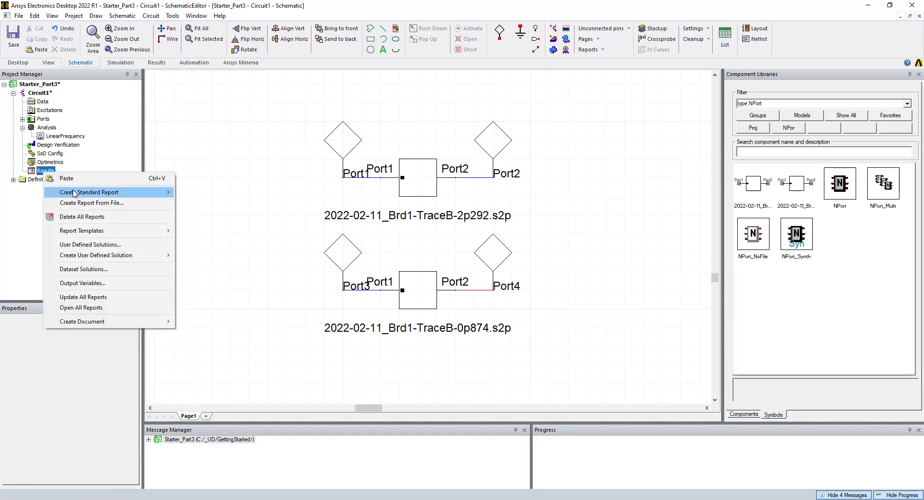
mouse_move(86, 194)
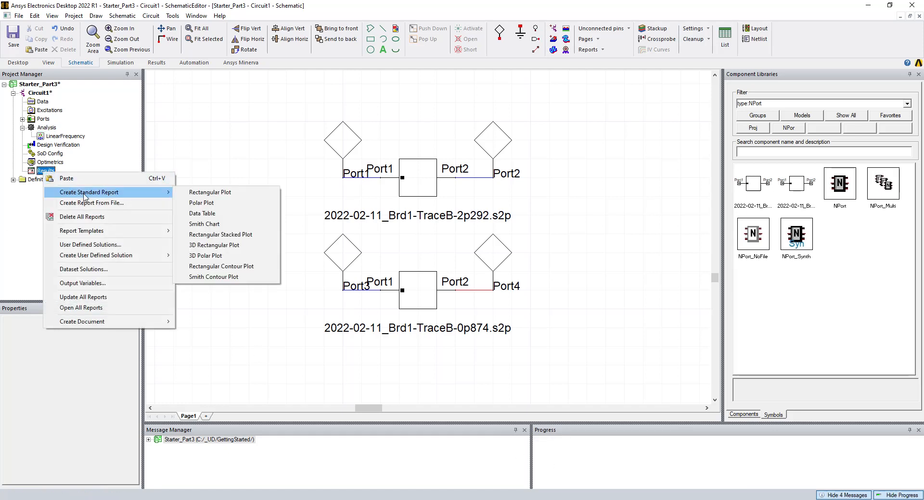
click(197, 195)
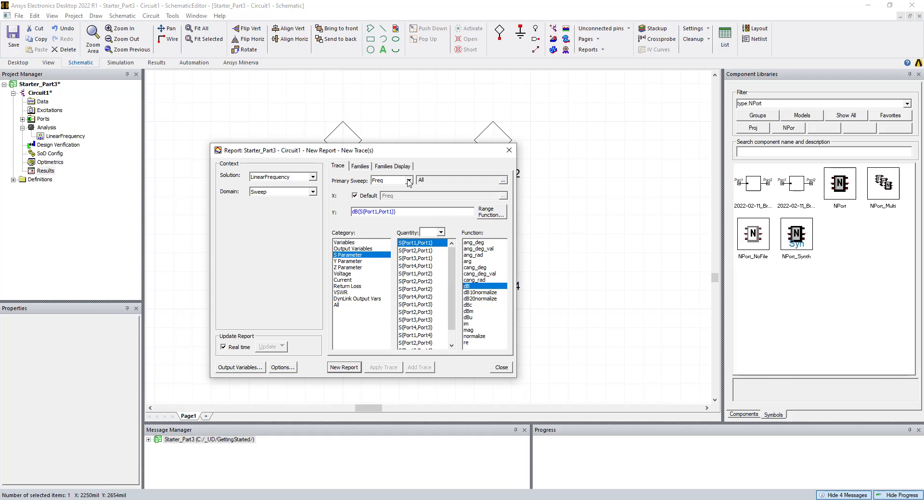
drag(403, 154, 376, 148)
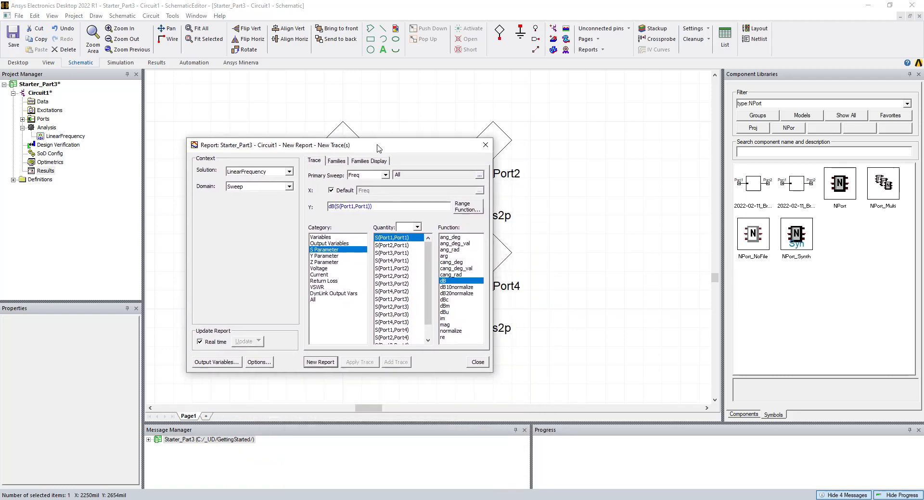
click(394, 245)
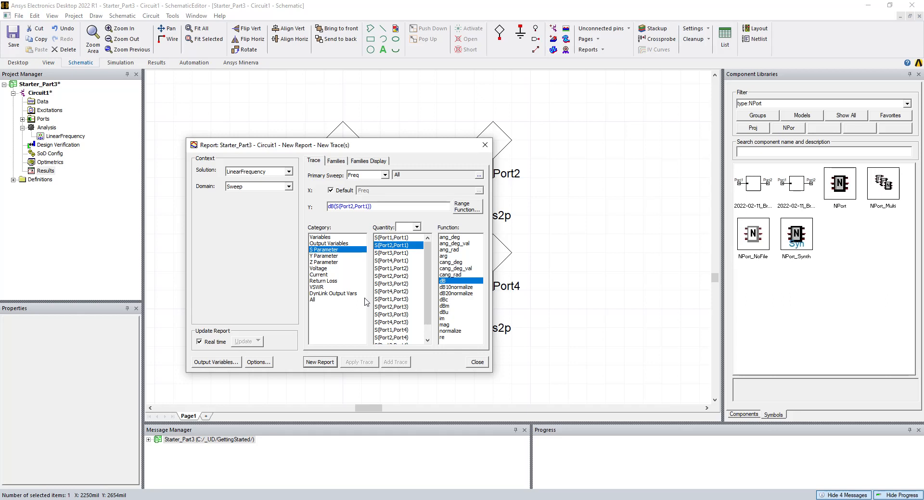
click(323, 363)
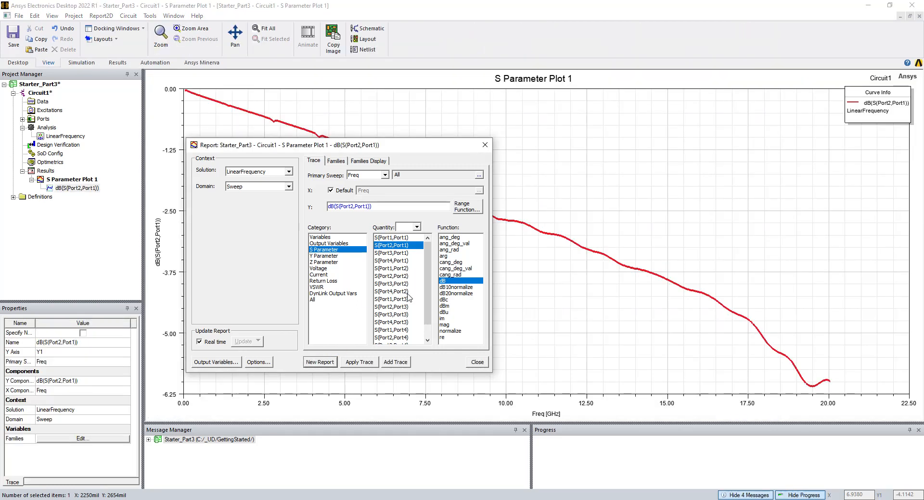
- Add a trace of S(Port4,Port3) in dB to the same plot and close the report settings
scroll(422, 294, down, 1)
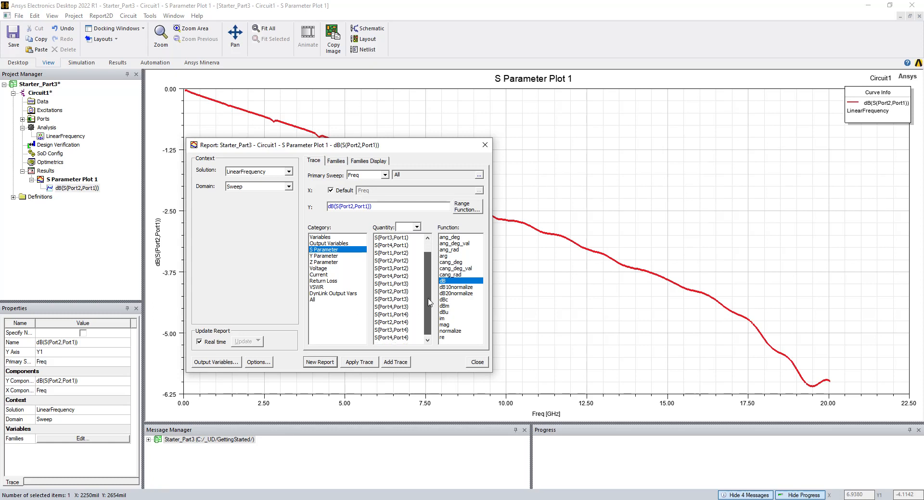
click(404, 307)
click(395, 362)
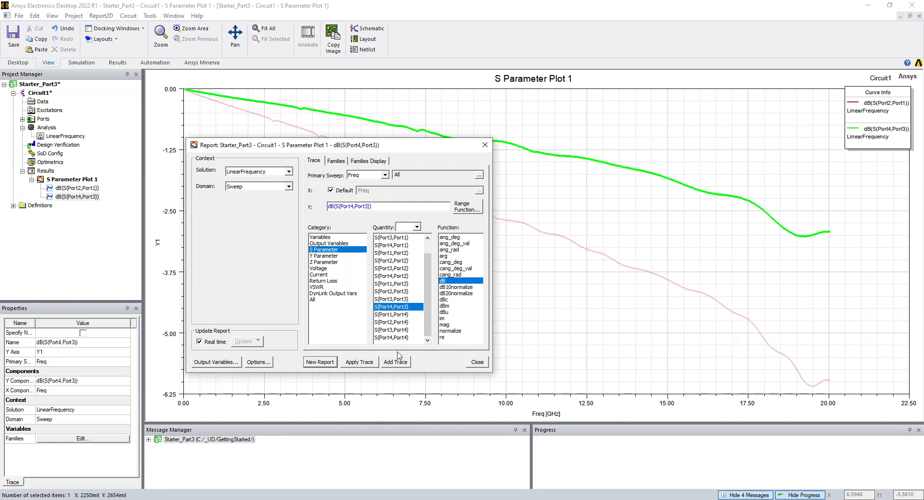
click(474, 362)
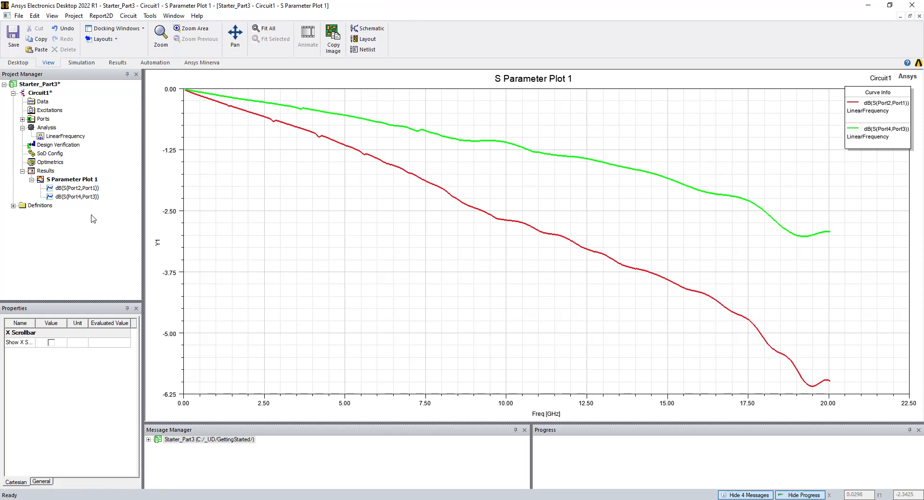
- Rename the dB plot as Raw Insertion Loss
click(67, 181)
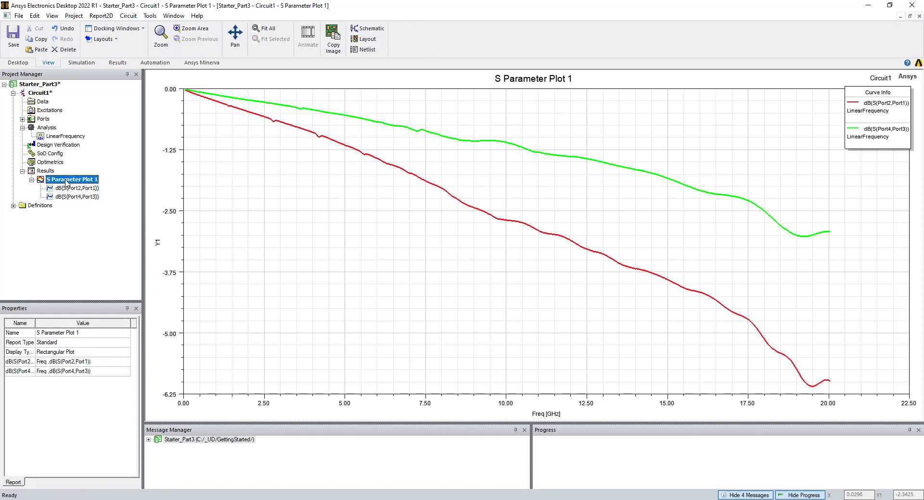
right_click(66, 181)
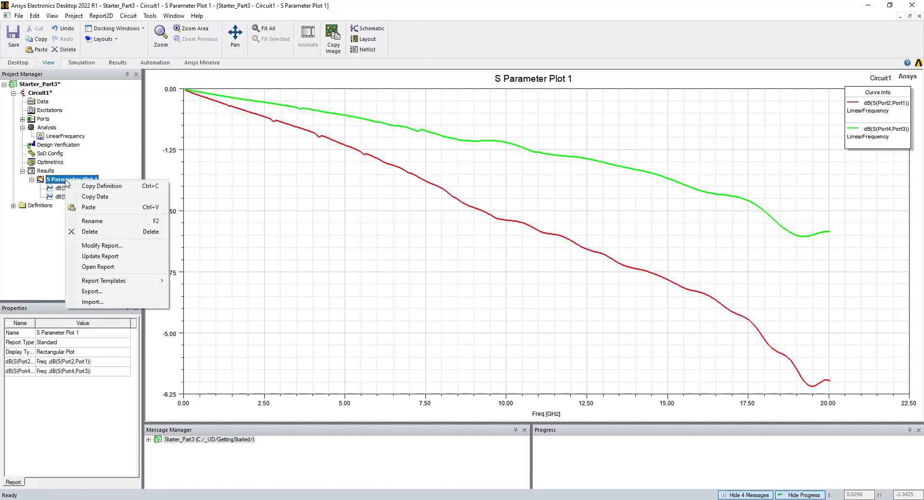
click(69, 334)
text(Raw )
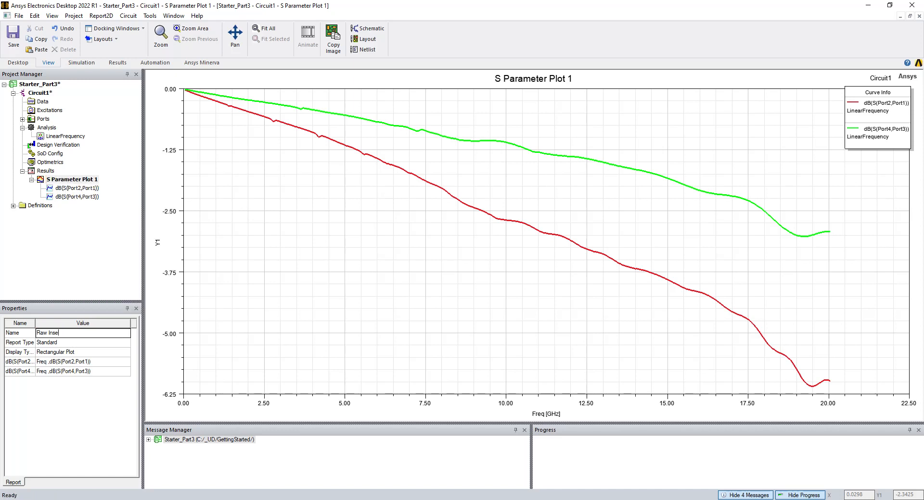
text(Insertion Loss)
key(Return)
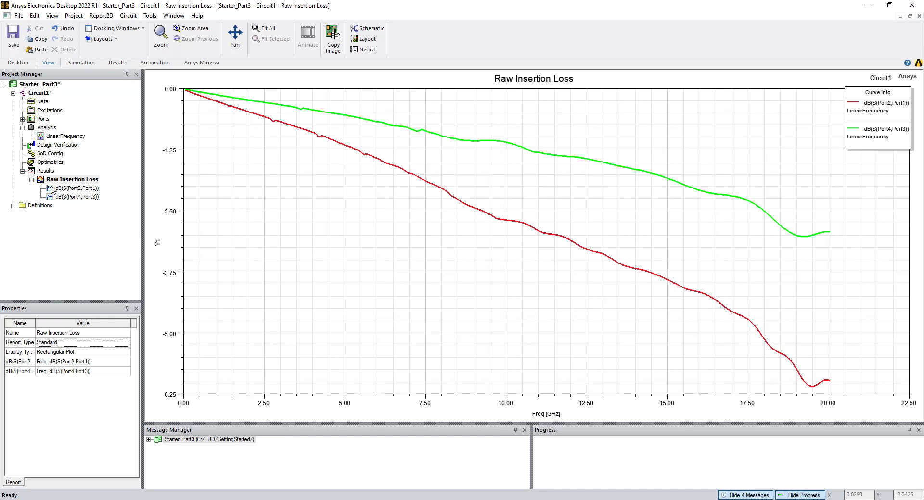
- Create a second standard rectangular plot showing S(Port2,Port1) with the ang_deg function
right_click(45, 172)
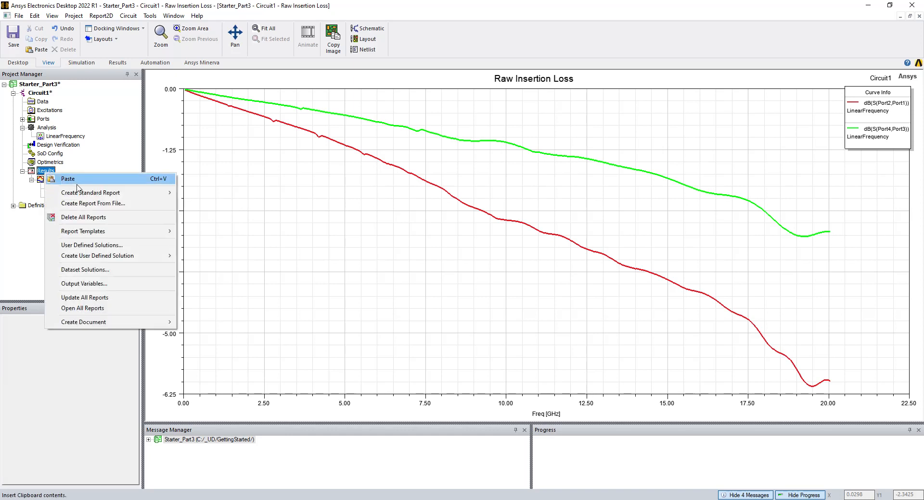
mouse_move(79, 192)
click(199, 192)
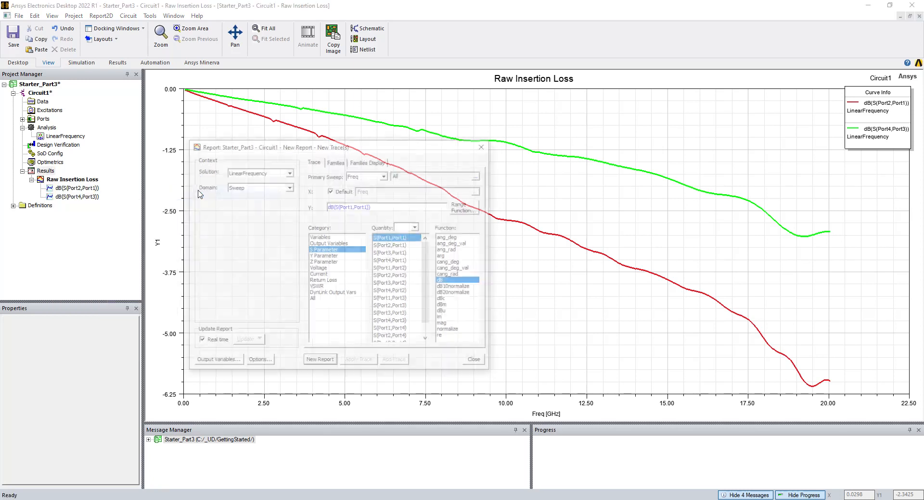
click(392, 245)
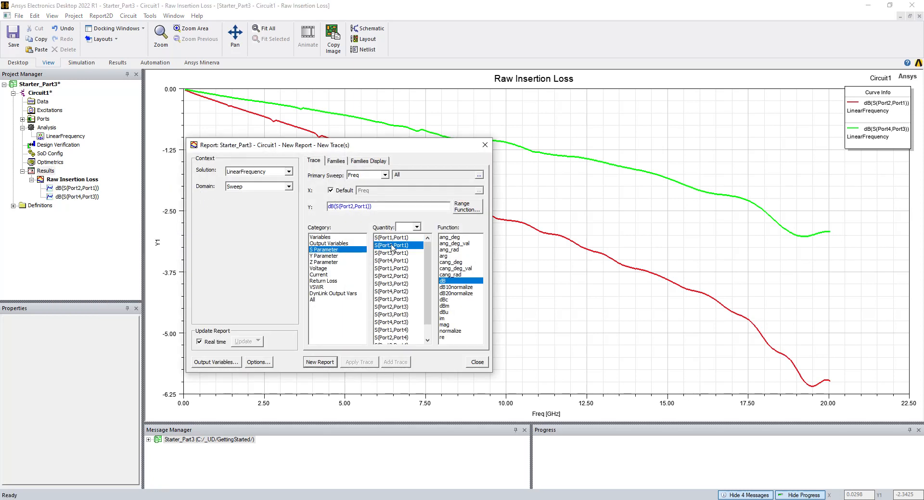
click(455, 238)
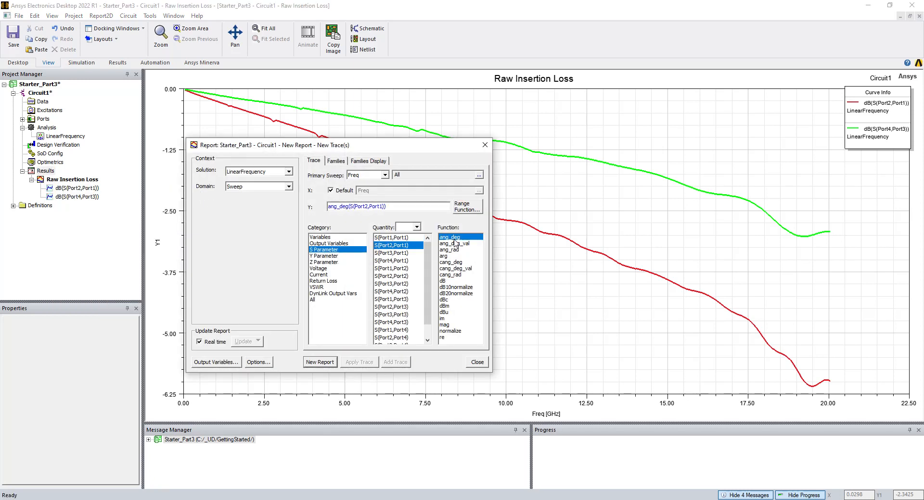
click(326, 361)
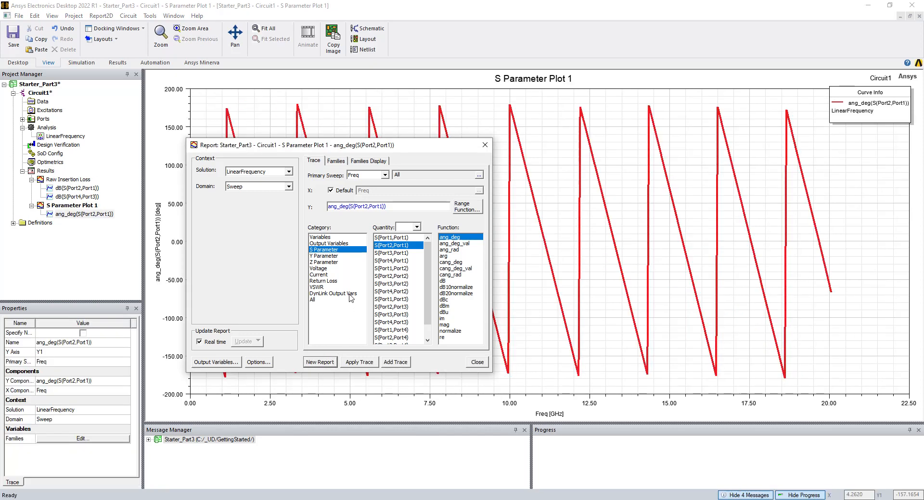
- Add an ang_deg trace of S(Port4,Port3) to the phase plot and close the report settings
drag(425, 297, 420, 311)
click(405, 308)
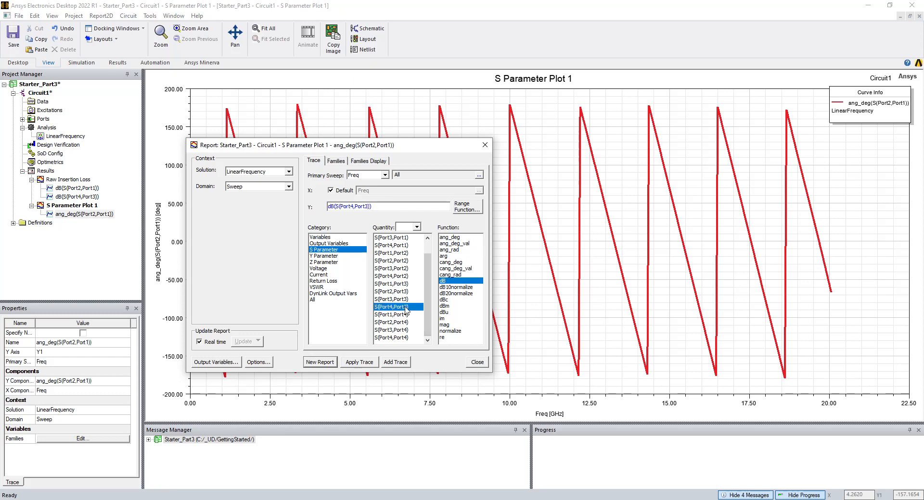
click(452, 238)
click(396, 363)
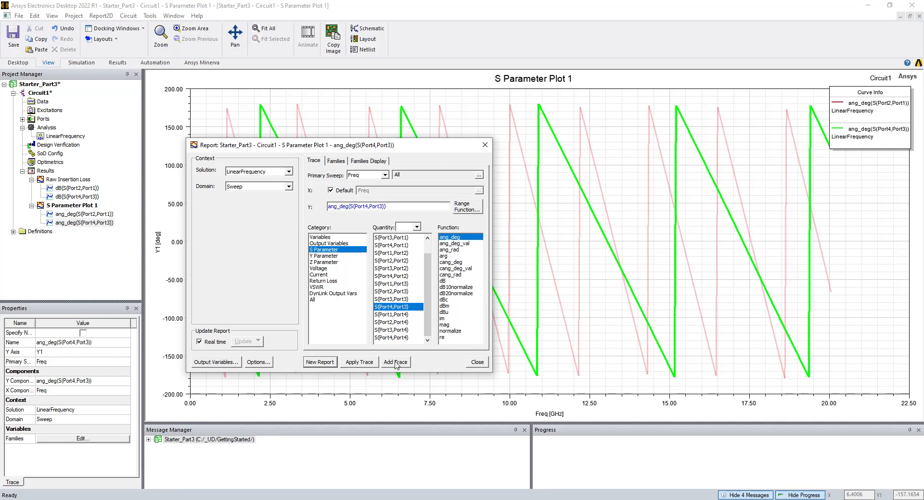
click(476, 362)
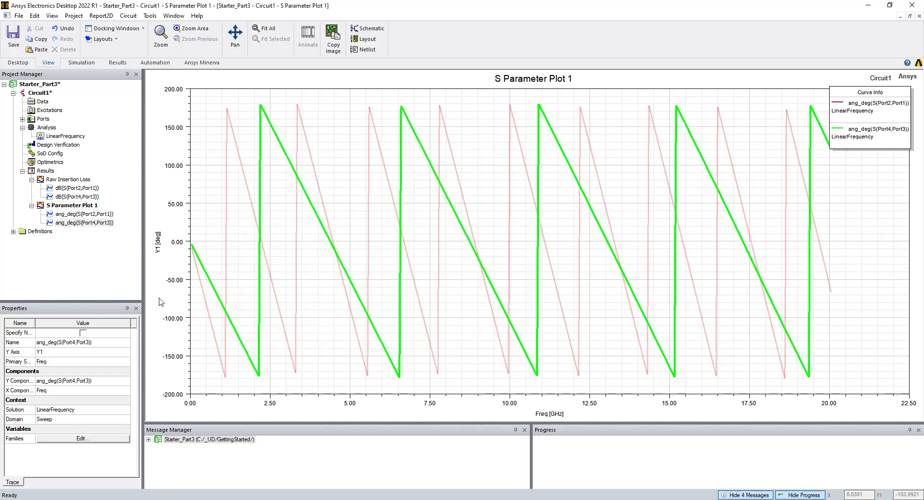
- Rename the ang_deg phase plot as Raw Phase
click(76, 205)
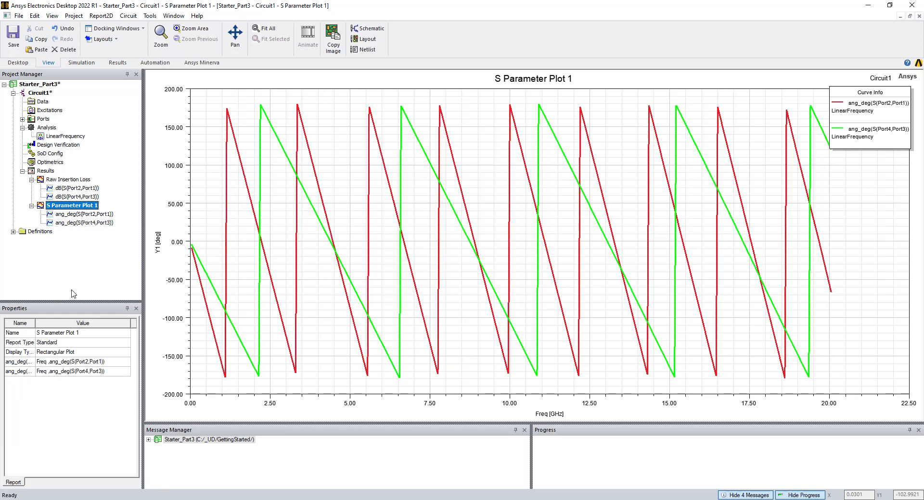
click(71, 333)
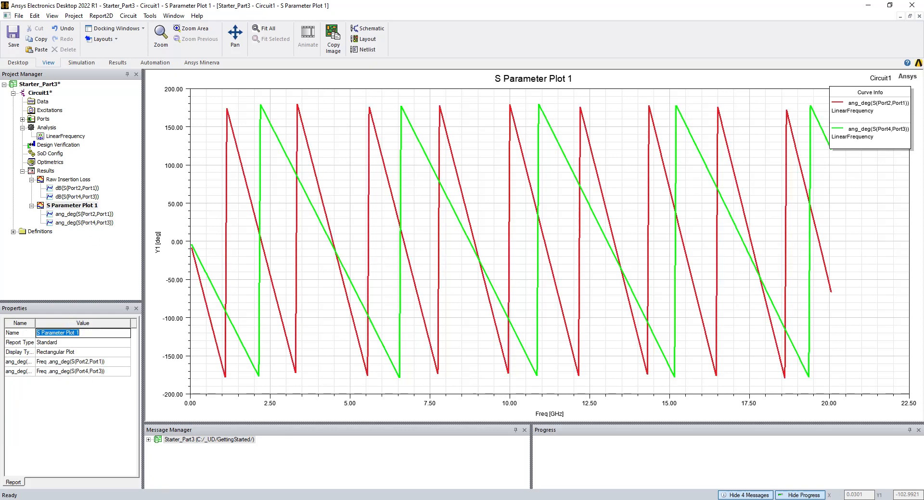
text(Raw Phase)
key(Return)
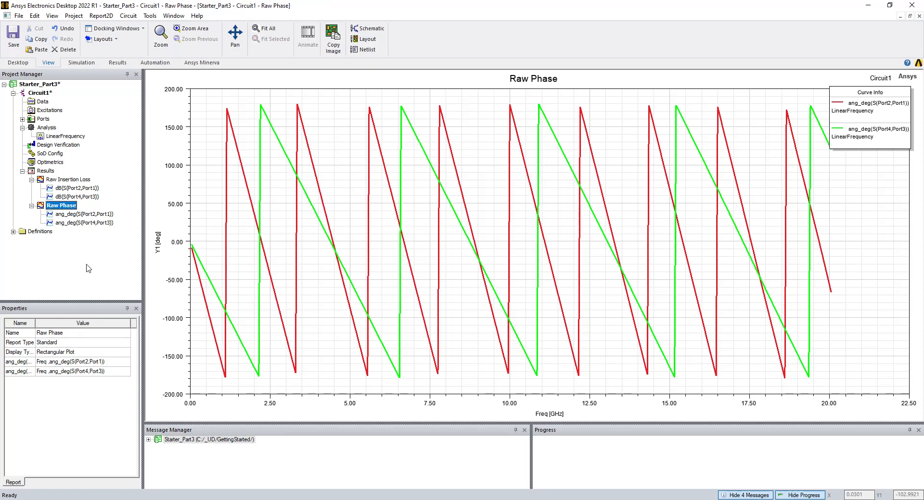
- Compare the Raw Insertion Loss and Raw Phase plots, and examine the S(Port2,Port1) and S(Port4,Port3) phase traces individually
double_click(75, 181)
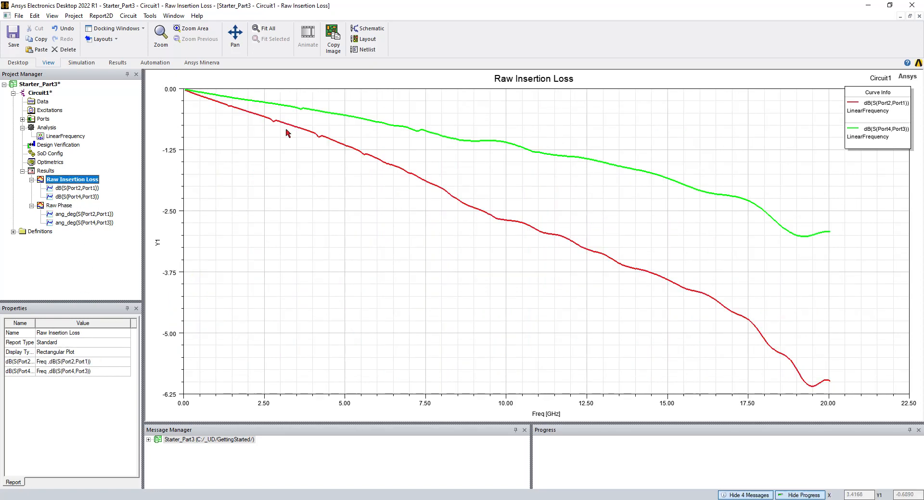
double_click(68, 207)
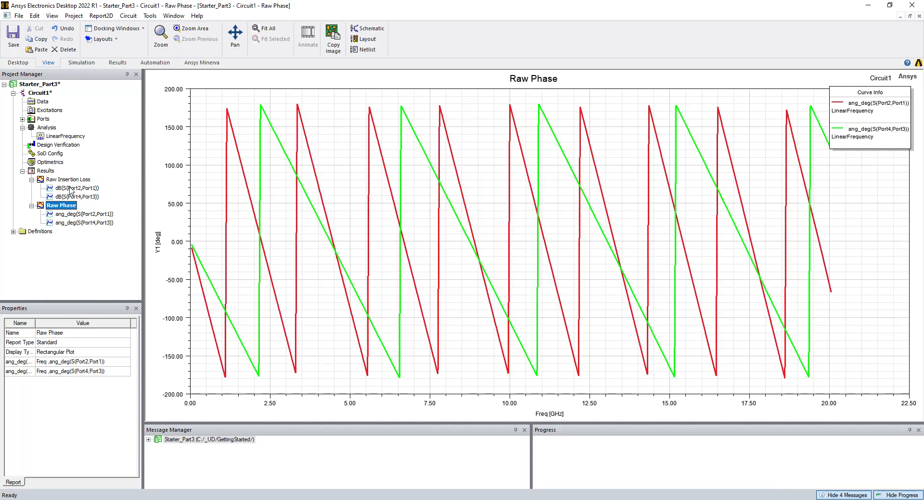
double_click(71, 183)
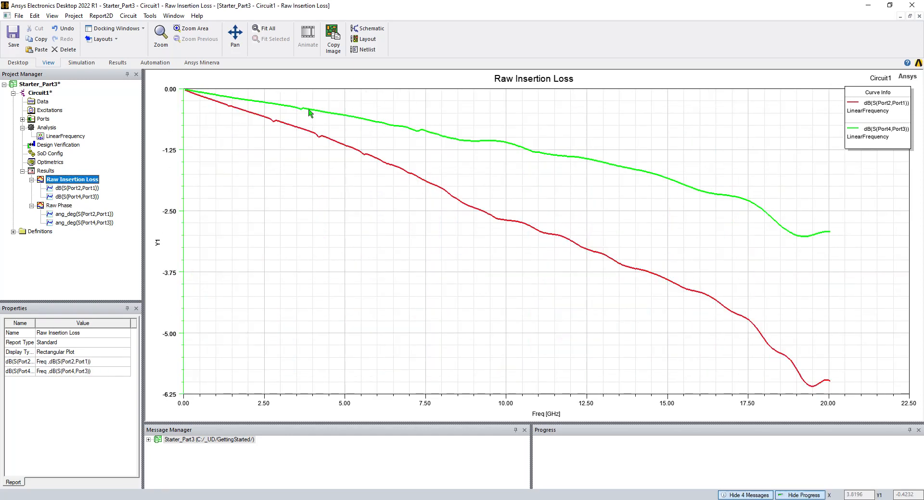
double_click(56, 207)
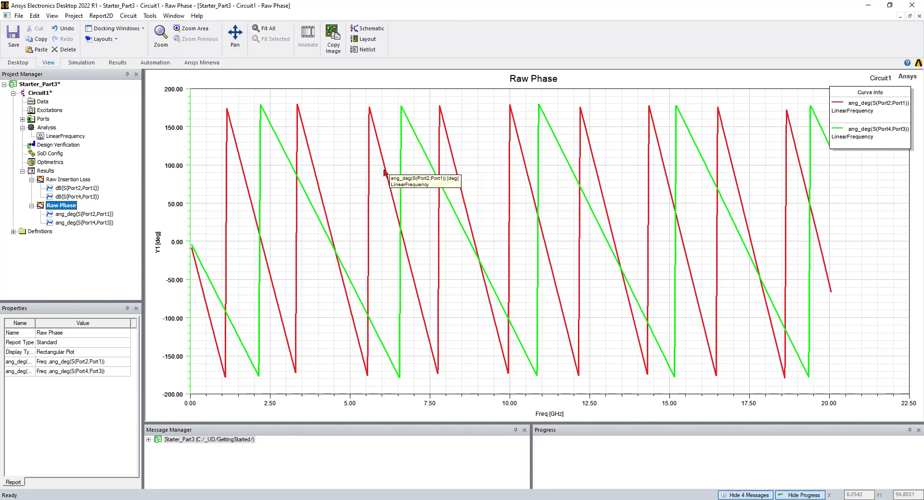
click(191, 247)
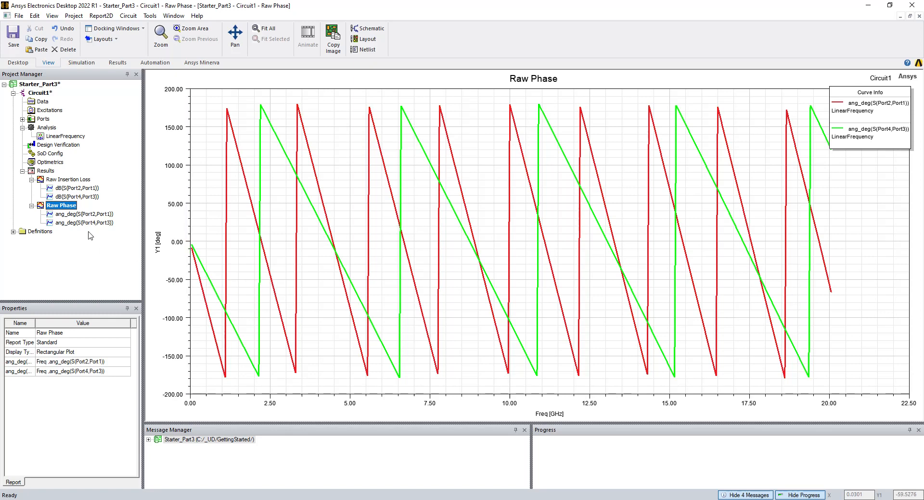
click(88, 217)
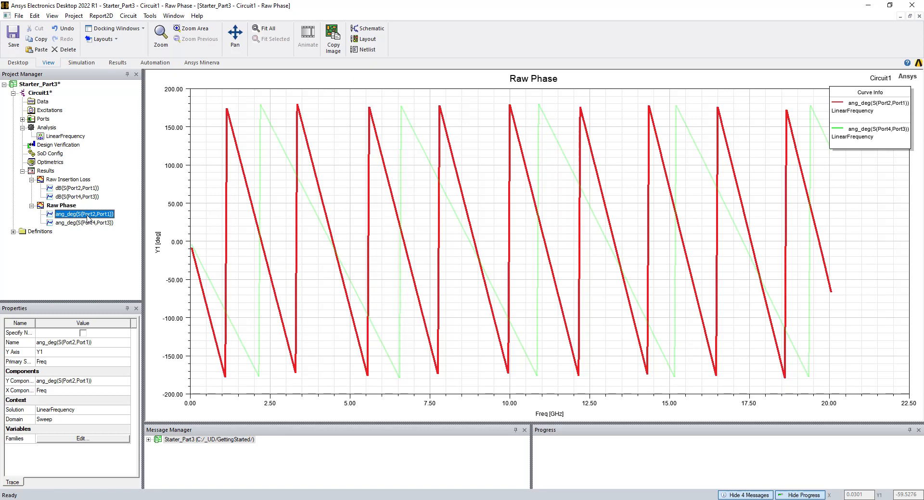
click(85, 223)
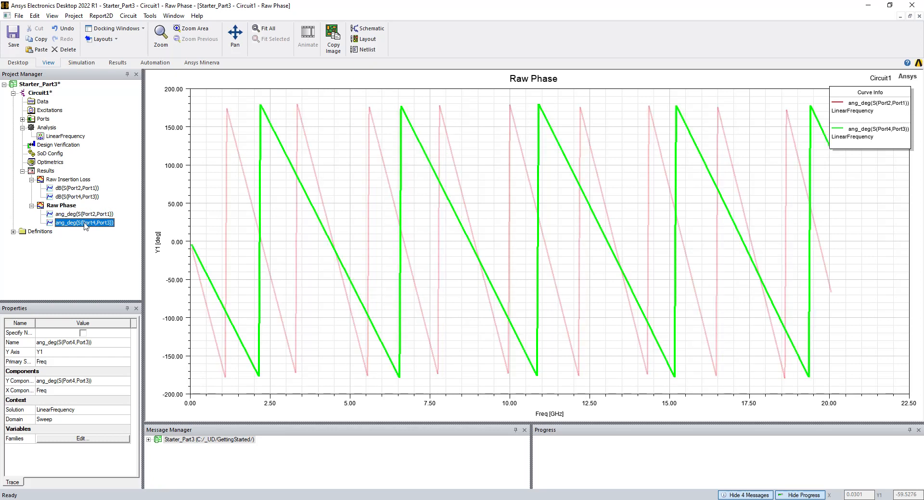
click(83, 215)
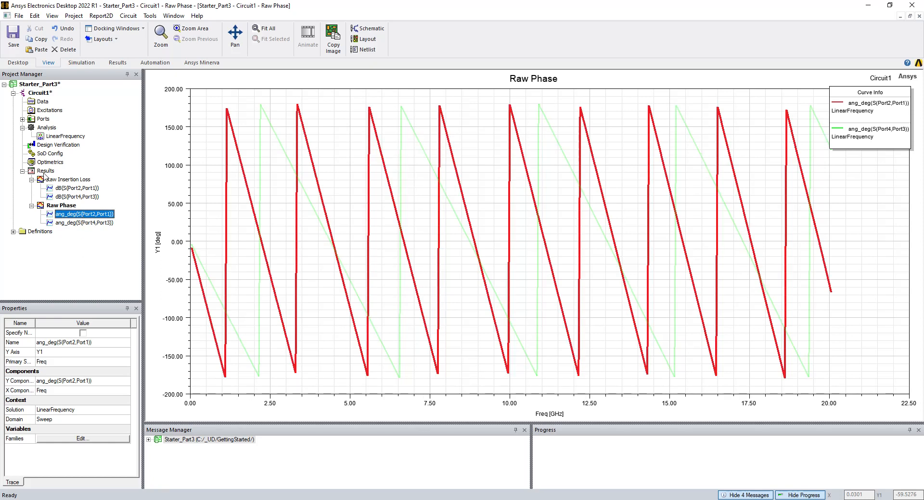
- Start a new standard rectangular plot and define an output variable S21_delta with the expression S(Port2,Port1)/S(Port4,Port3)
click(45, 173)
right_click(45, 173)
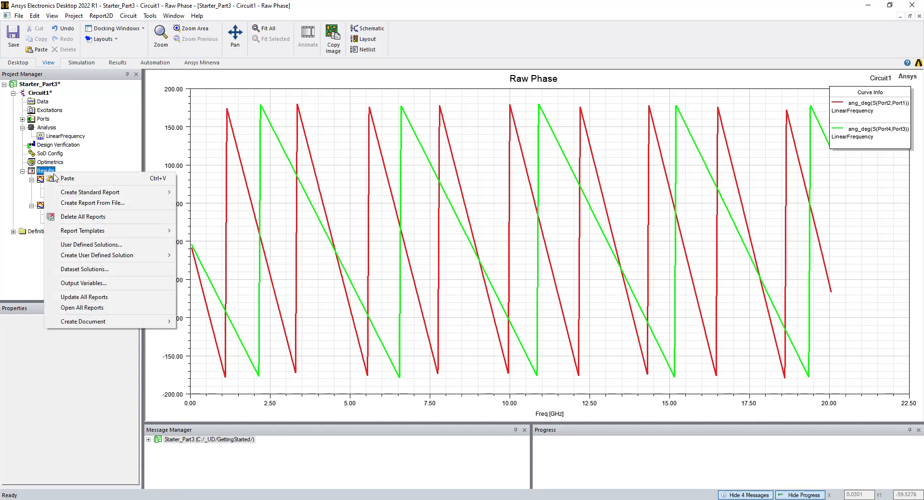
mouse_move(89, 193)
click(207, 194)
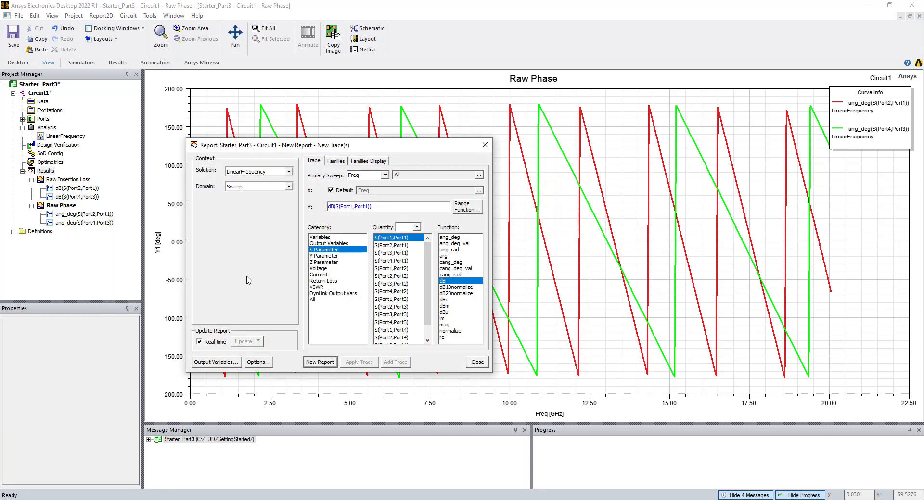
click(208, 365)
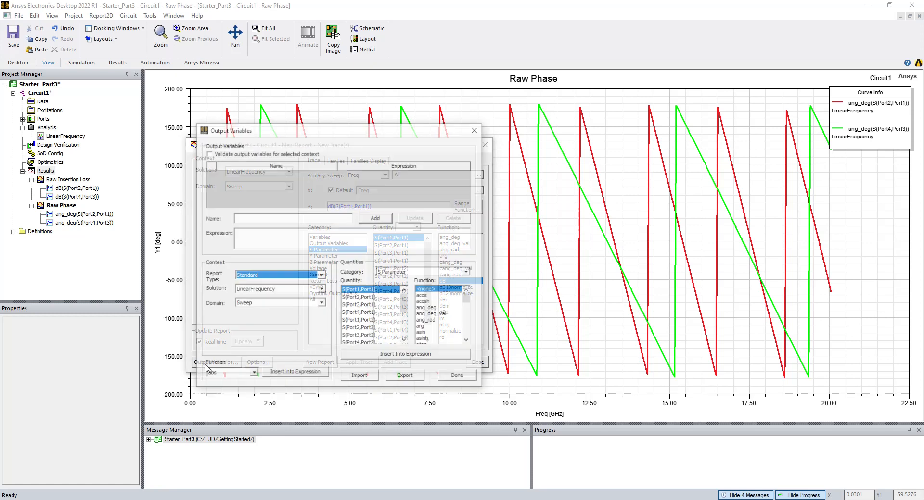
click(257, 219)
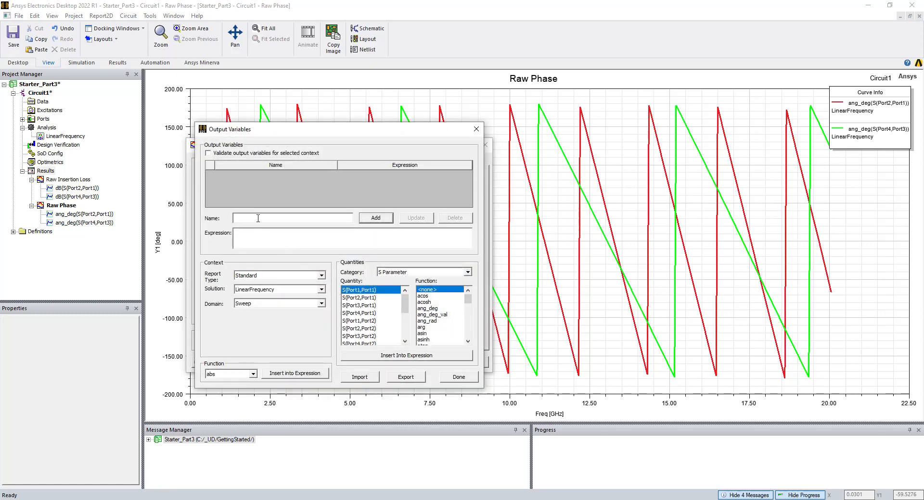
text(S21_delta)
double_click(354, 298)
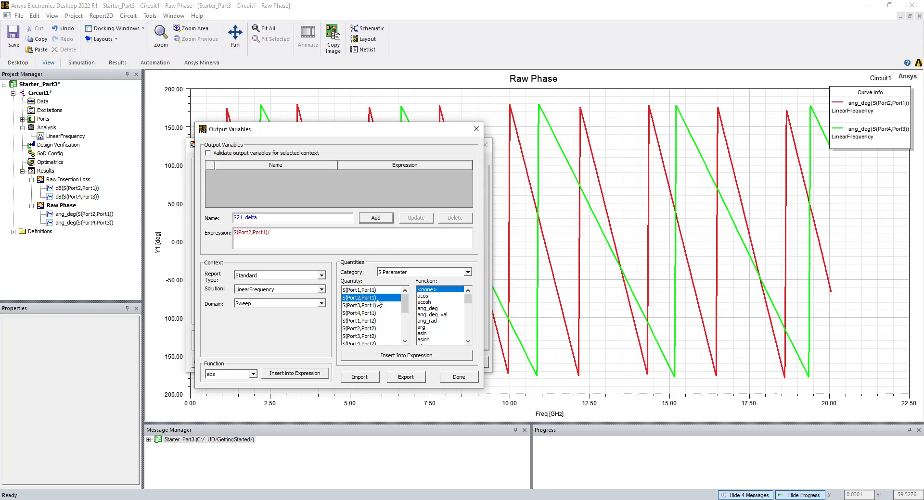
drag(407, 306, 410, 320)
double_click(380, 328)
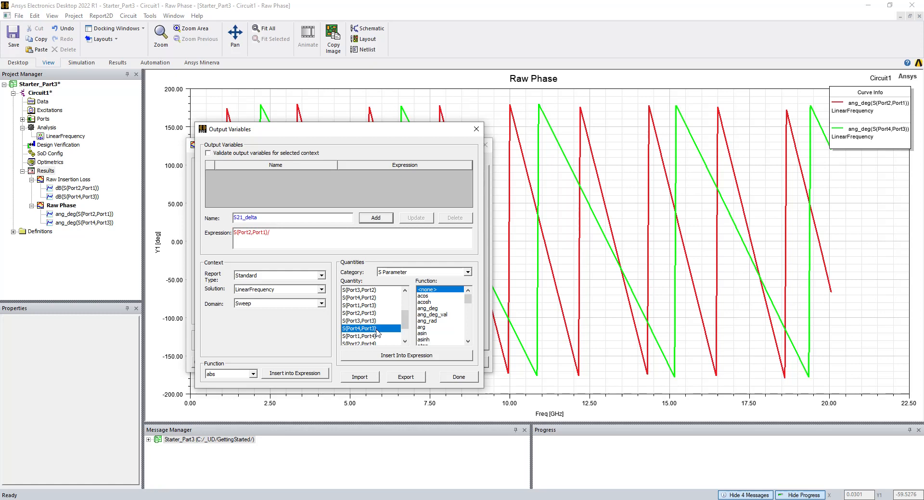
click(367, 220)
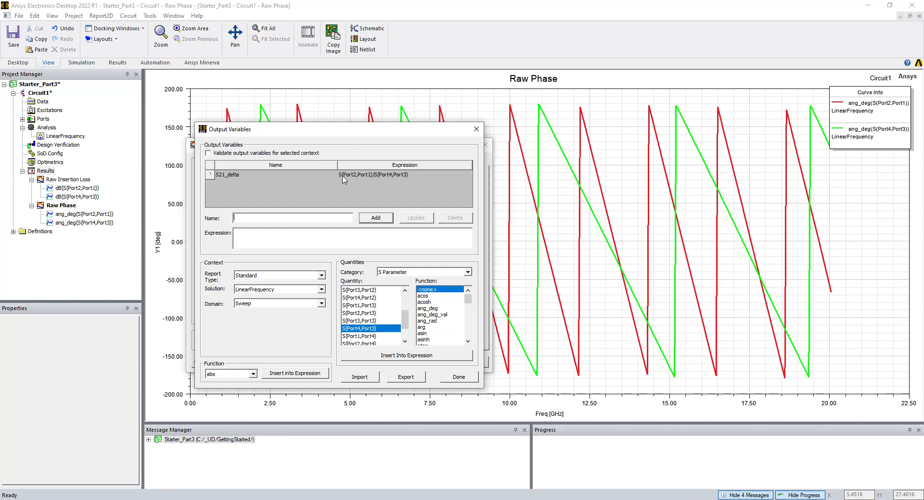
click(458, 376)
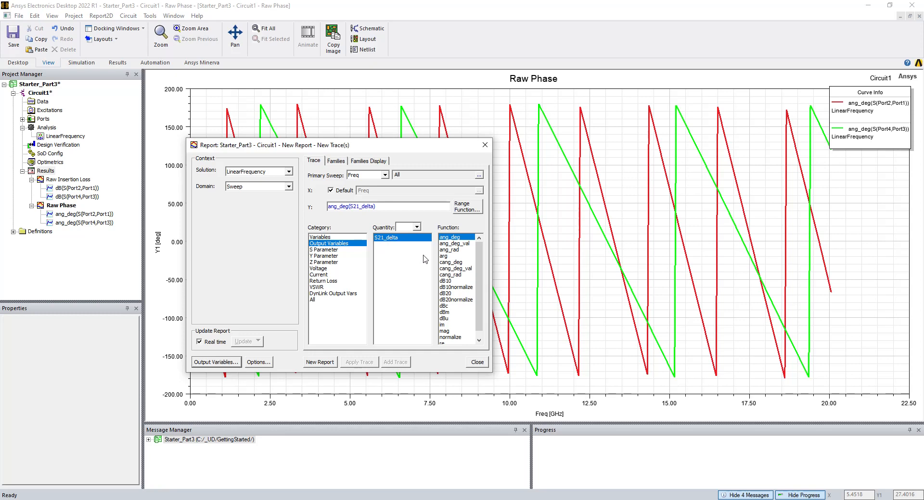
- Create the new report with the dB20 function of the S21_delta output variable and close the report settings
click(444, 294)
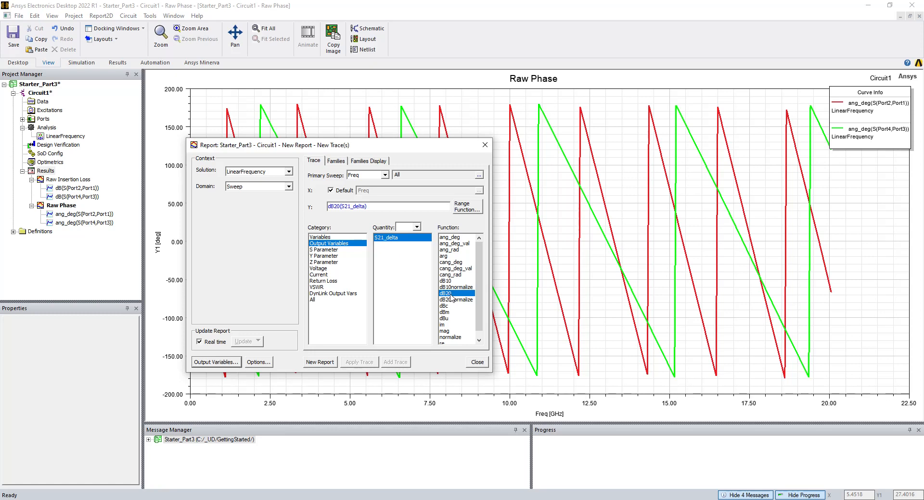
click(316, 366)
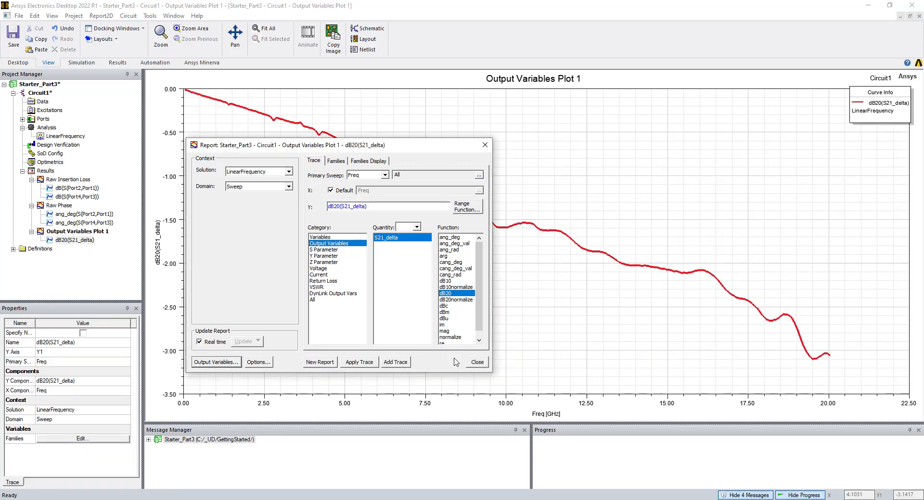
click(471, 365)
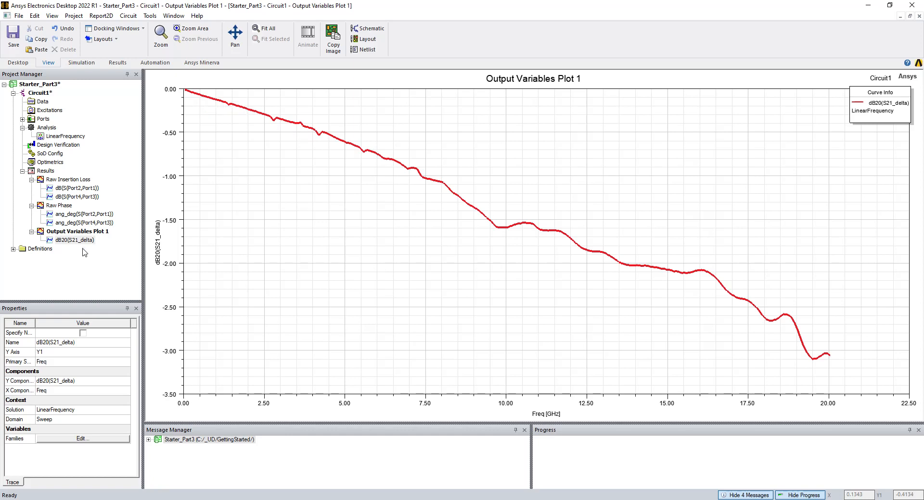
- Rename the dB20(S21_delta) plot as Insertion Loss
click(81, 264)
click(74, 232)
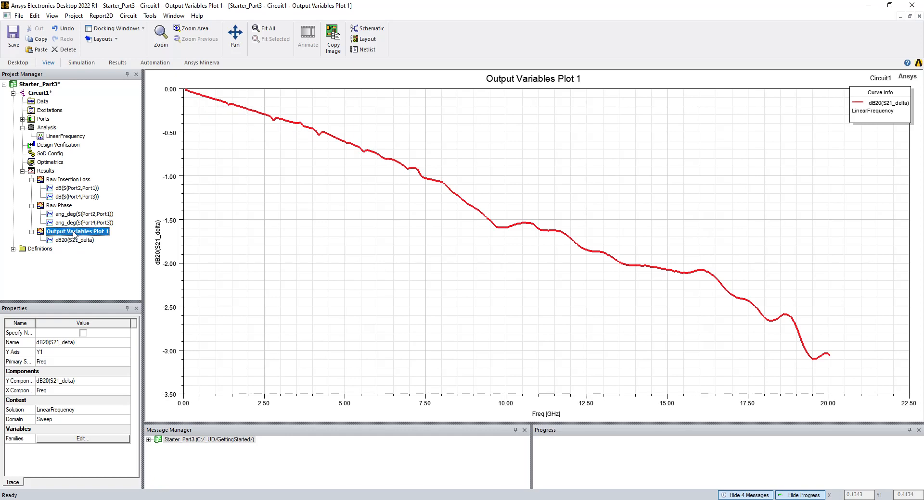
click(72, 333)
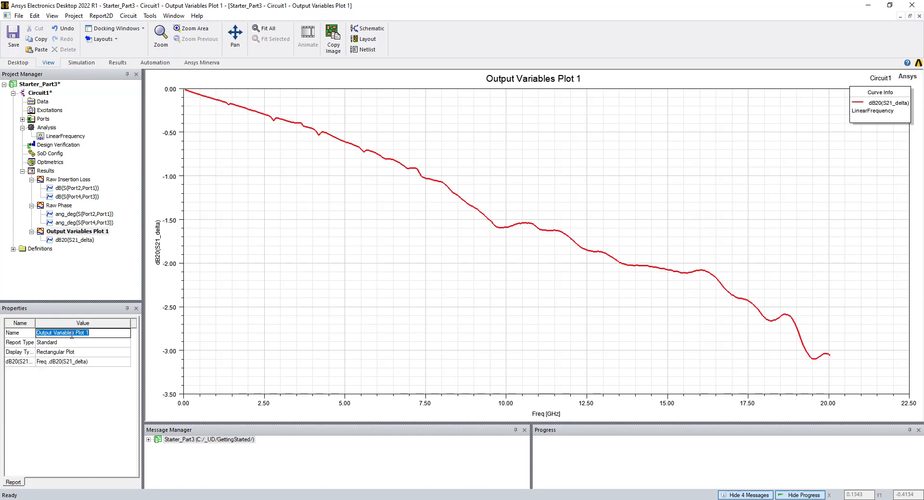
key(BackSpace)
text(Insertion Loss)
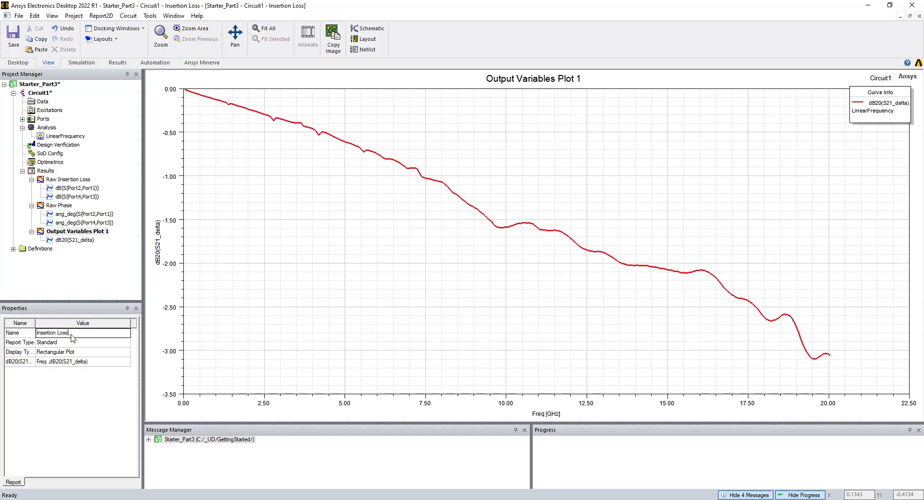
key(Return)
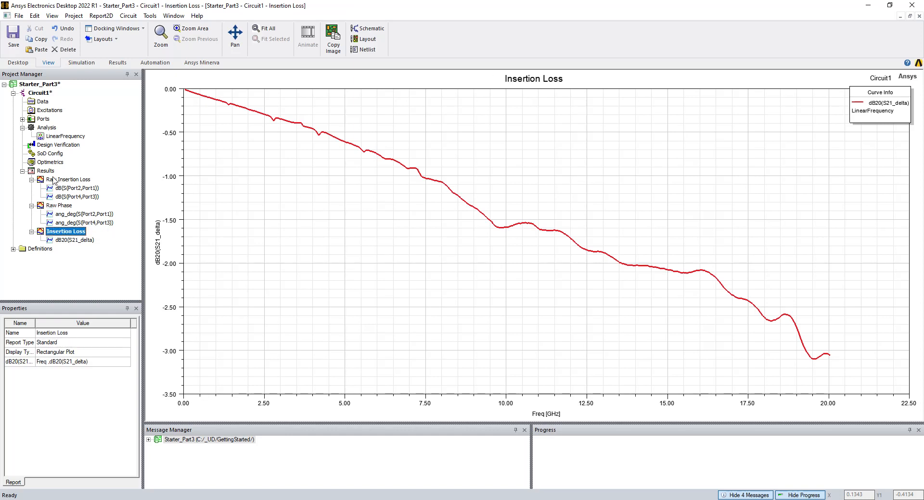
- Create another standard rectangular plot of the S21_delta output variable with the ang_deg function and close the report settings
right_click(49, 172)
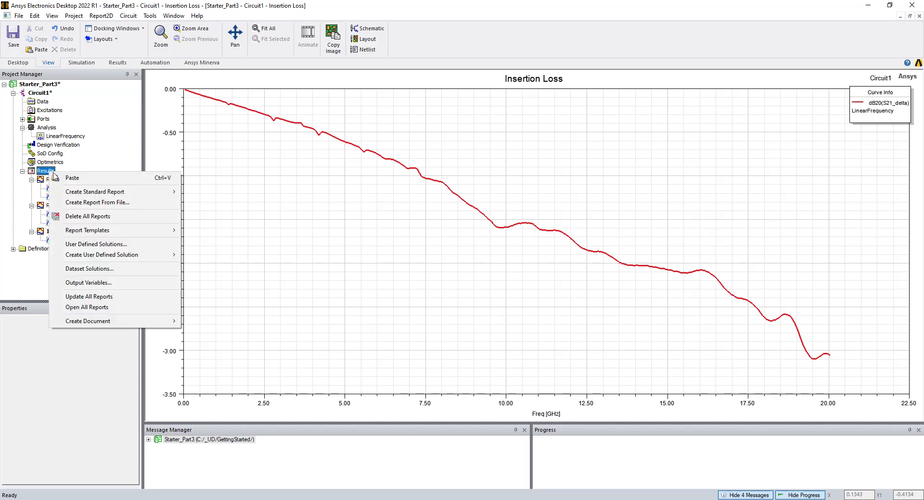
click(196, 191)
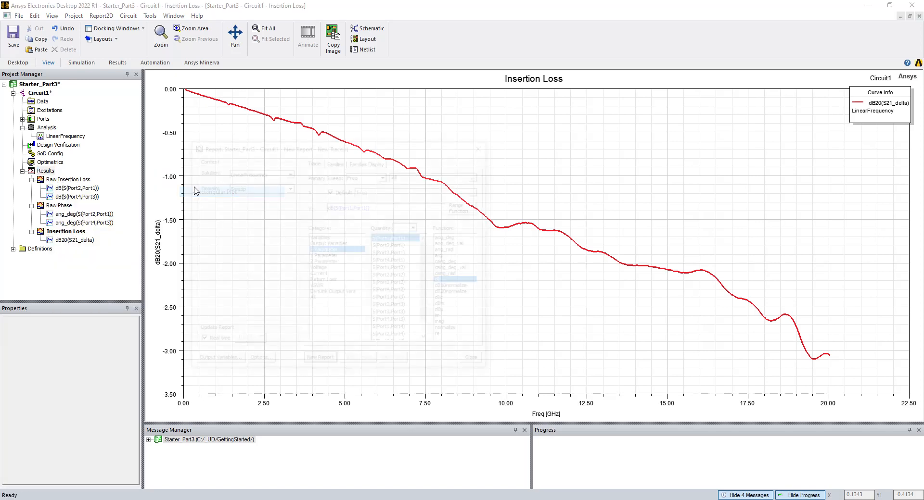
click(321, 238)
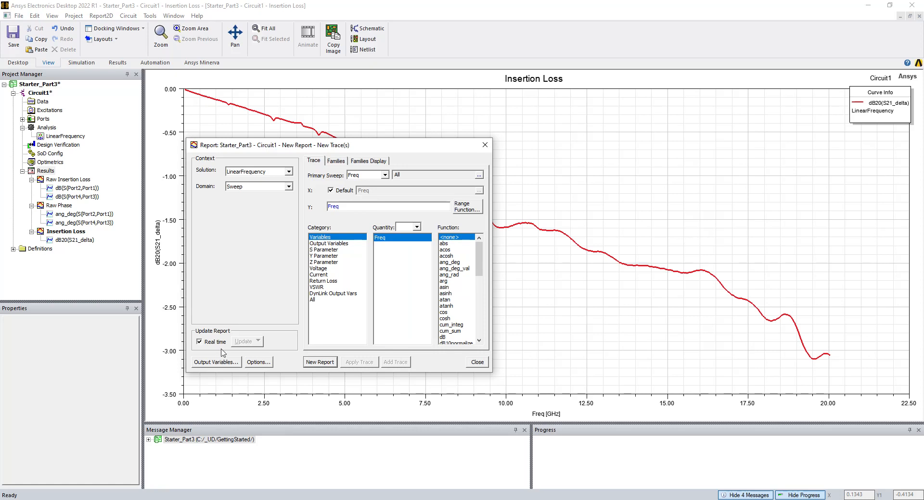
click(208, 362)
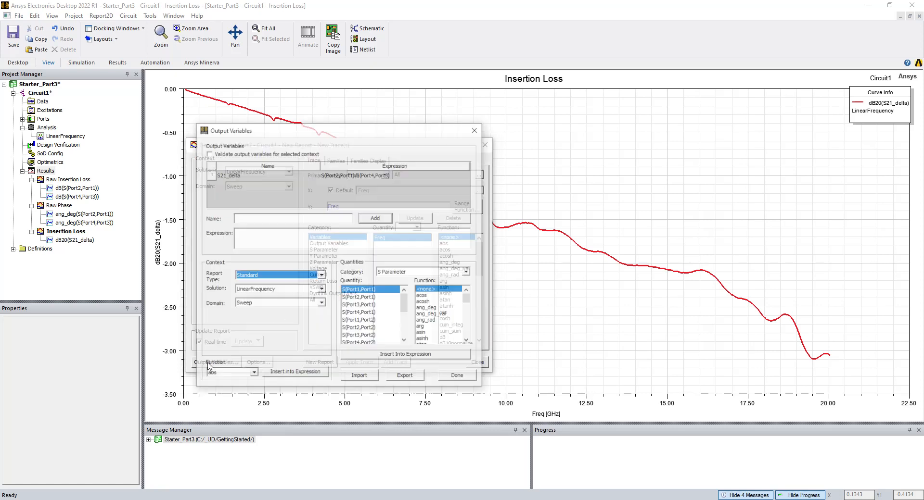
click(240, 176)
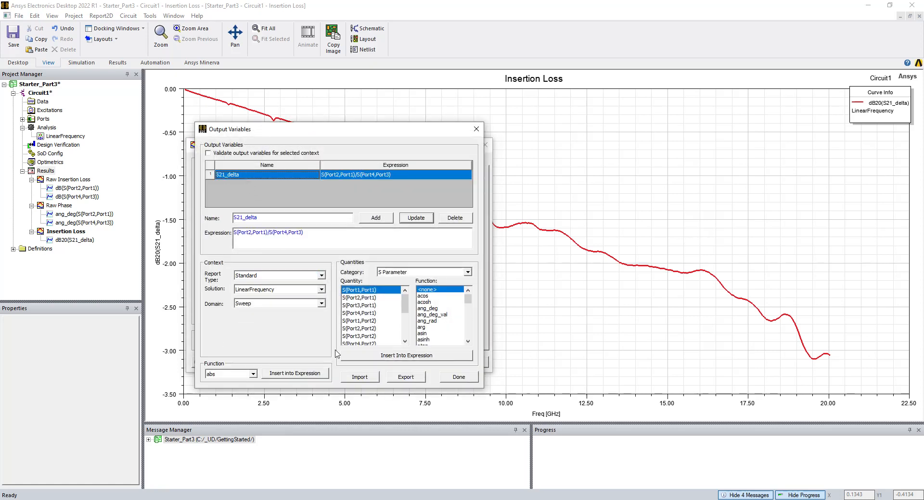
click(450, 377)
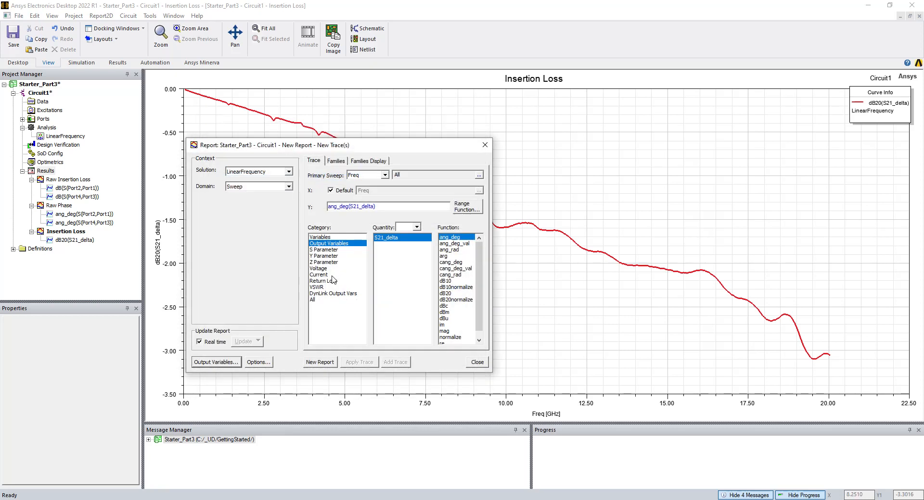
click(321, 238)
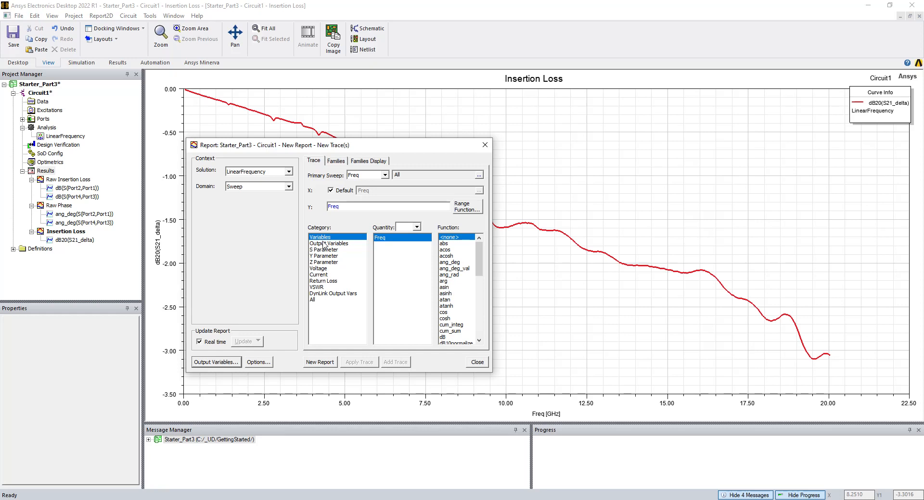
click(323, 244)
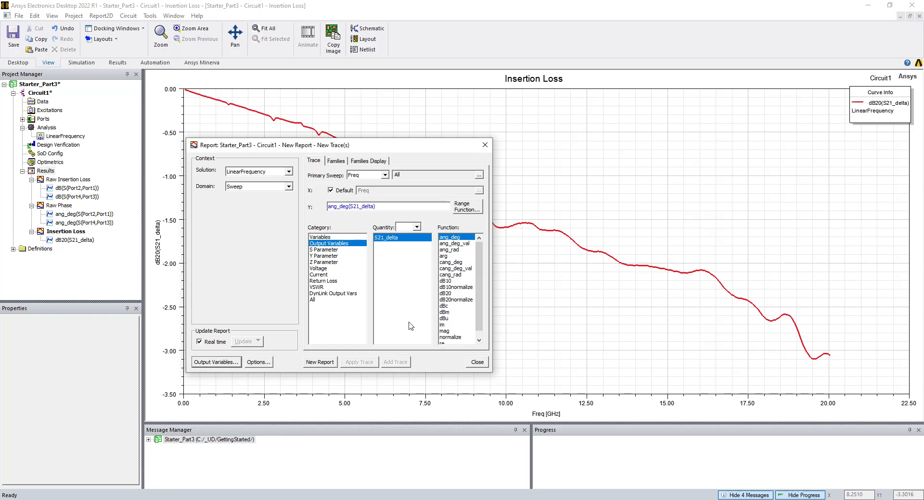
click(320, 362)
click(476, 363)
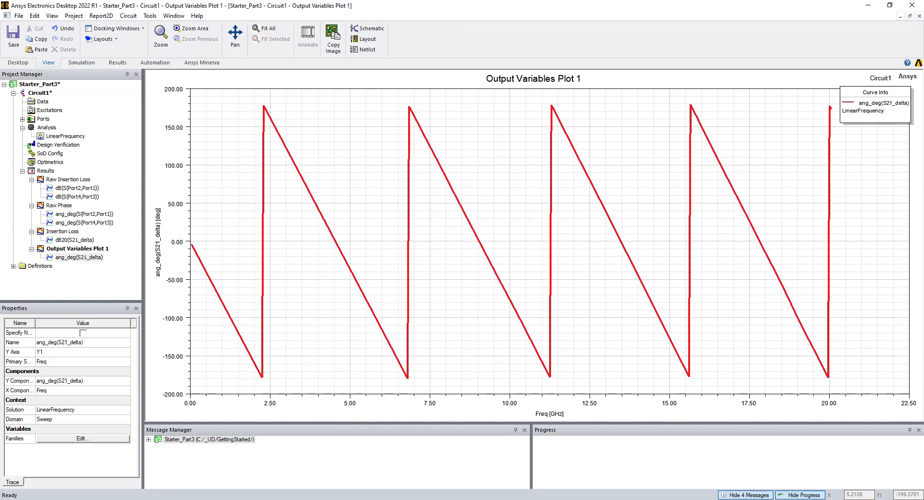
- Switch to the PDF notes in PDF-XChange Editor to review the FR4 Test PCB page, and return to the circuit project
click(344, 499)
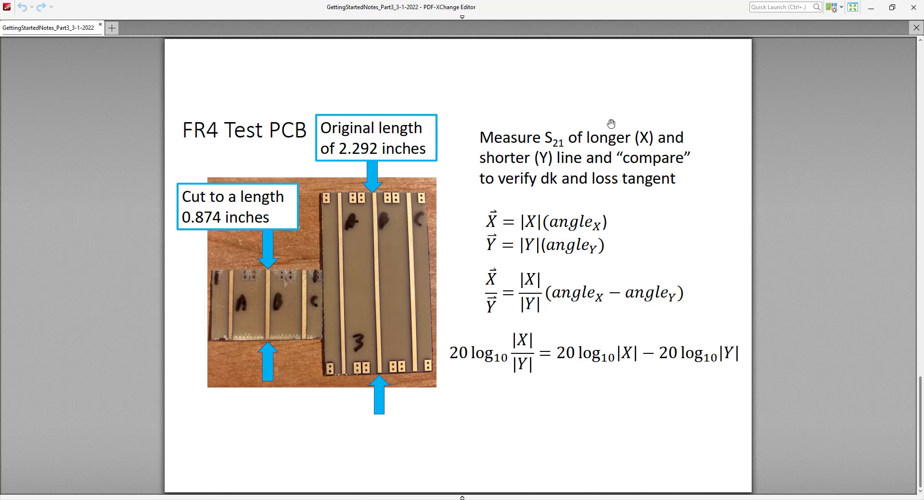
click(870, 7)
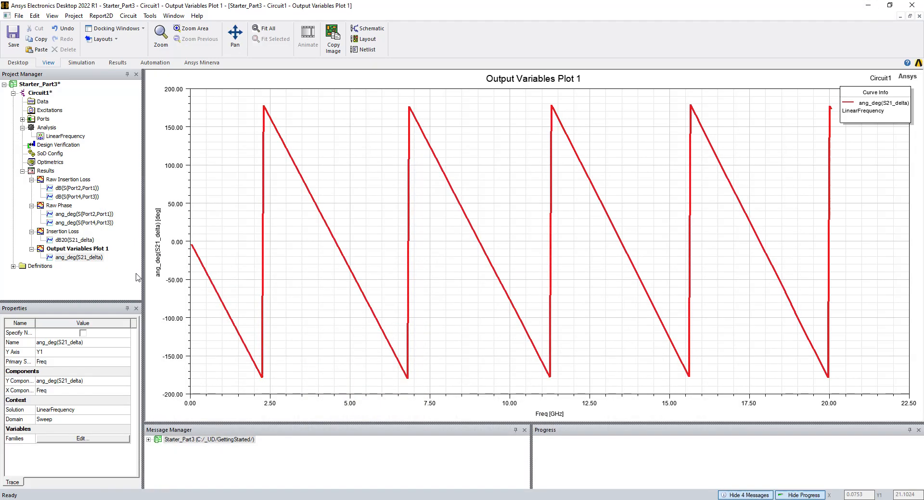
- Open the Circuit1 schematic and add a microstrip substrate definition named FR4 to the design data
double_click(39, 94)
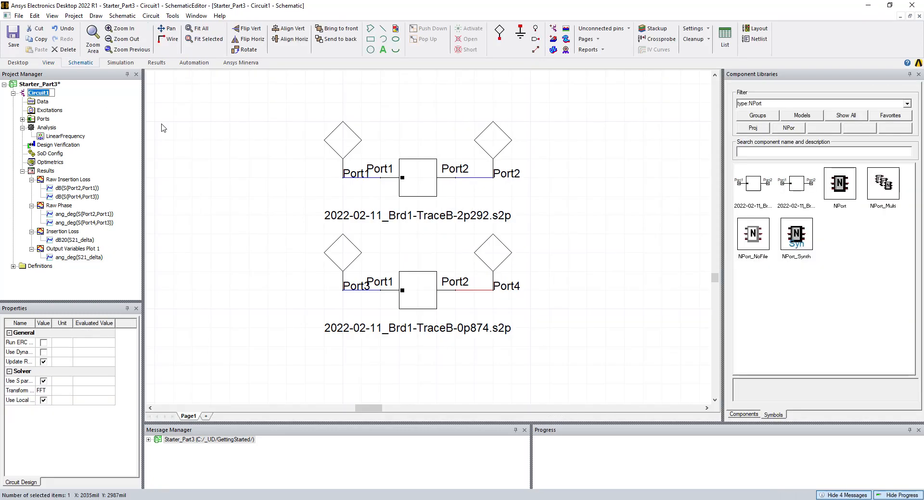
scroll(206, 172, down, 2)
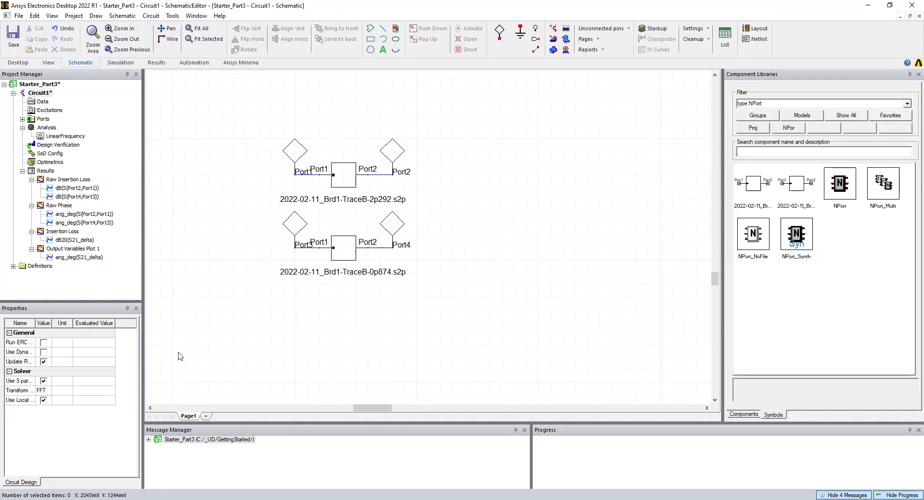
scroll(181, 357, up, 1)
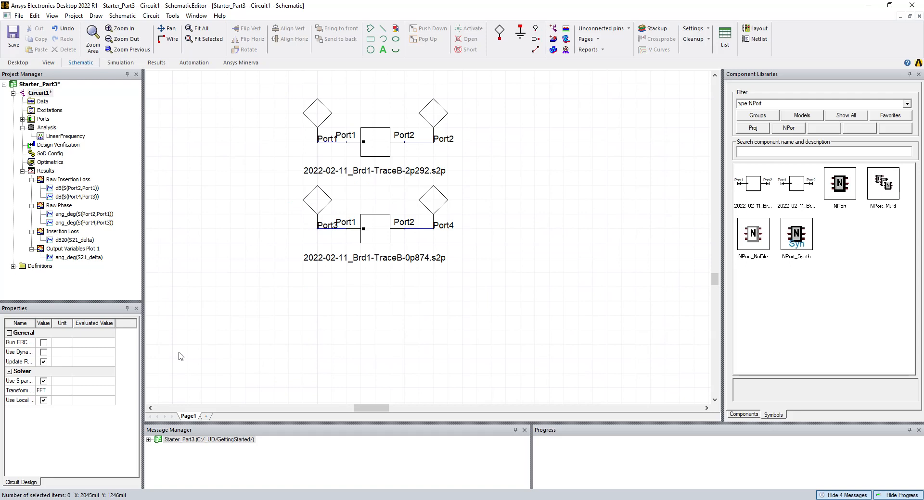
click(42, 102)
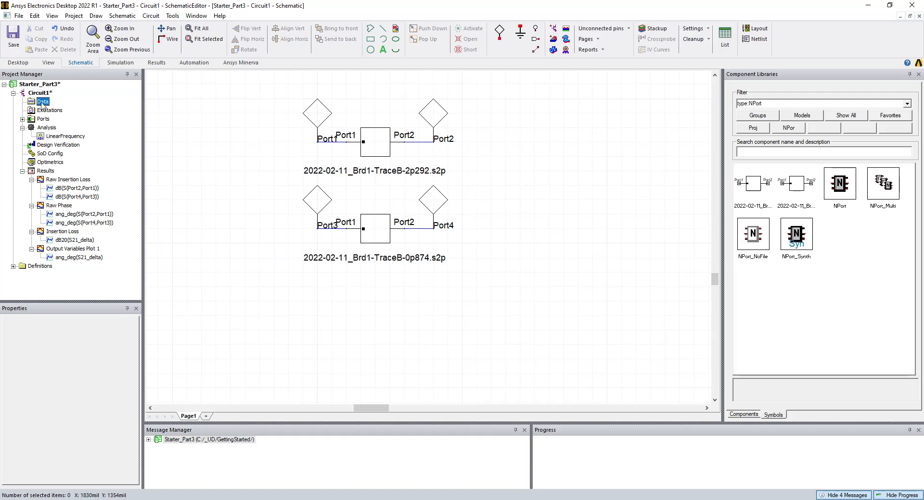
right_click(42, 104)
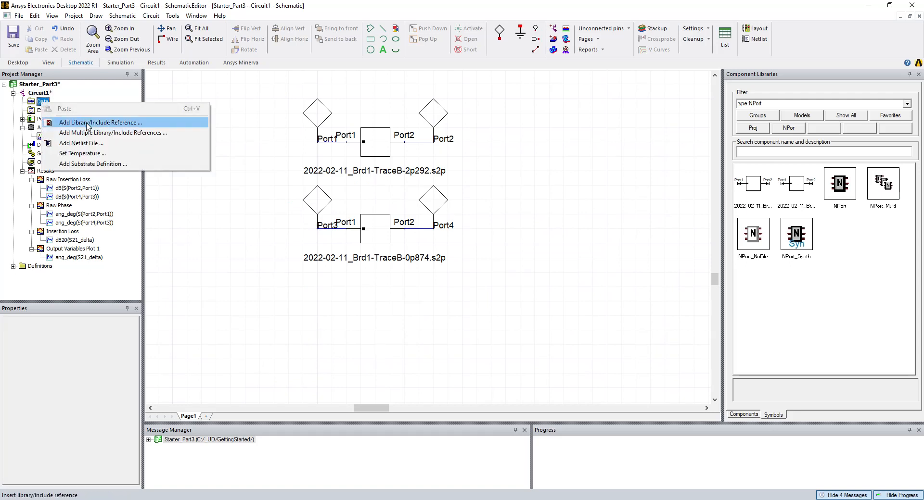
click(89, 164)
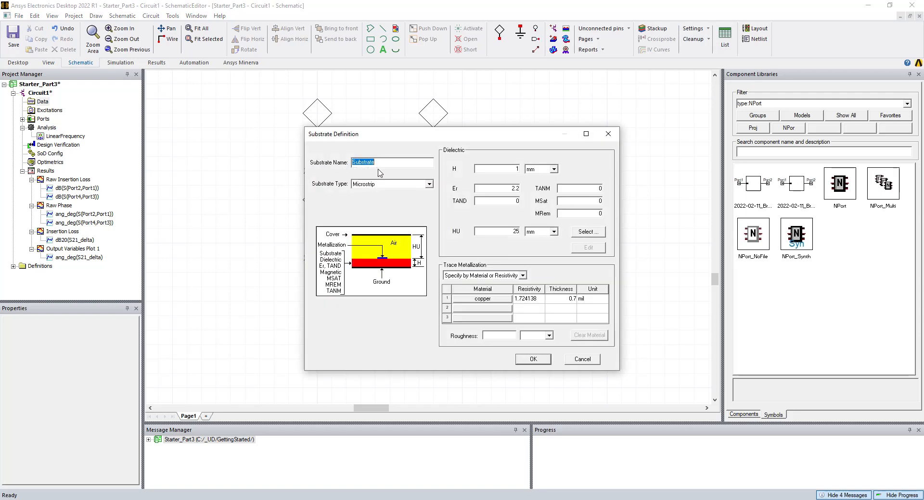
text(FR4)
- Set the FR4 substrate's dielectric height H to 30 mil
click(553, 170)
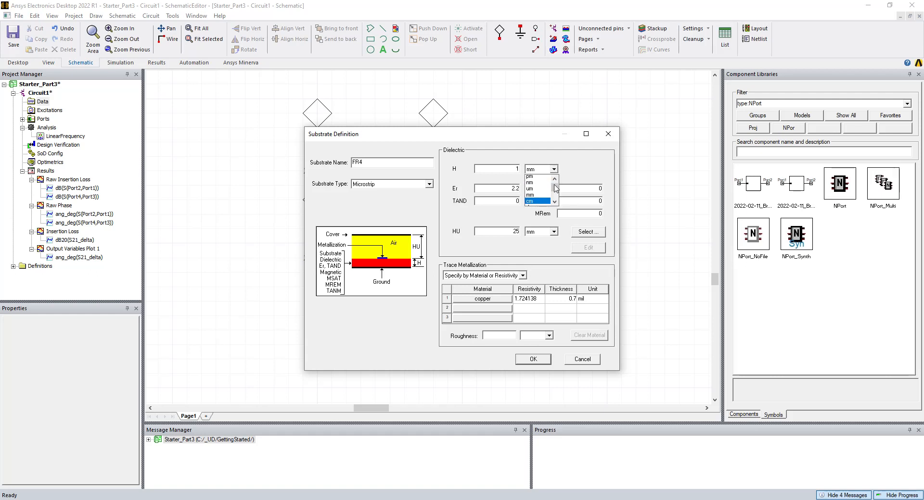
scroll(544, 192, down, 1)
scroll(541, 191, down, 5)
click(536, 185)
click(509, 171)
text(30)
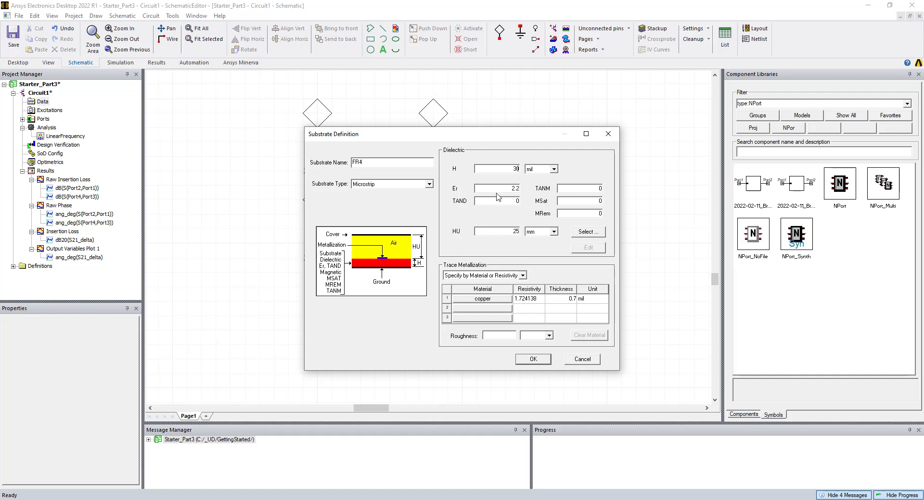
- Set the substrate's Er to 4.8, TAND to 0.016 and copper thickness to 2.8 mil, and confirm the definition
drag(509, 189, 542, 183)
text(4.8)
click(559, 299)
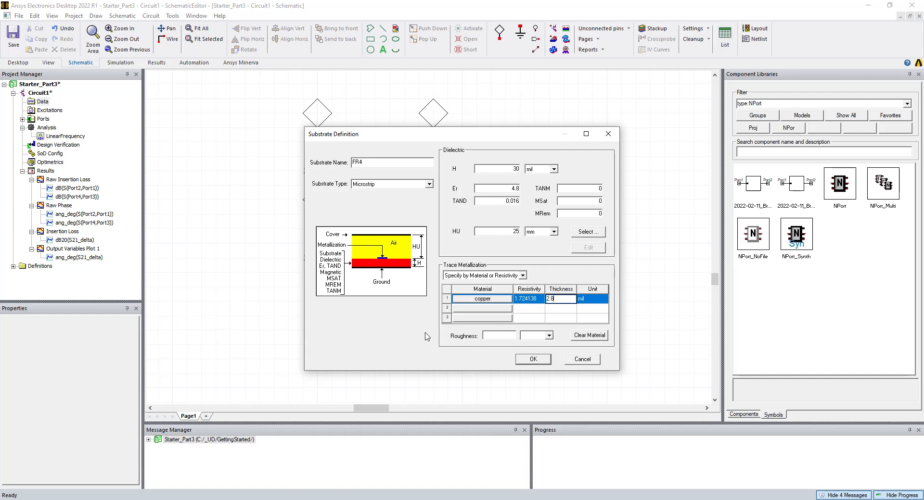
click(487, 335)
click(535, 359)
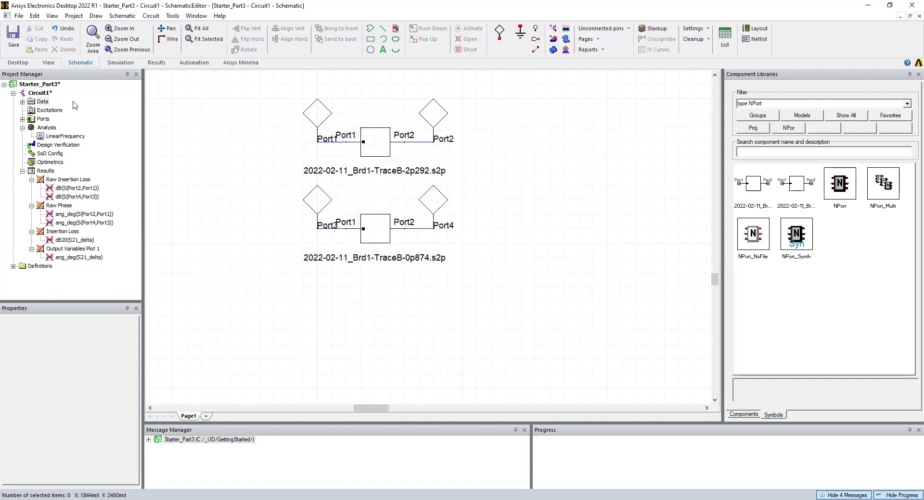
- Open the TRL calculator for a single microstrip line in Circuit1 using the FR4 substrate
click(39, 93)
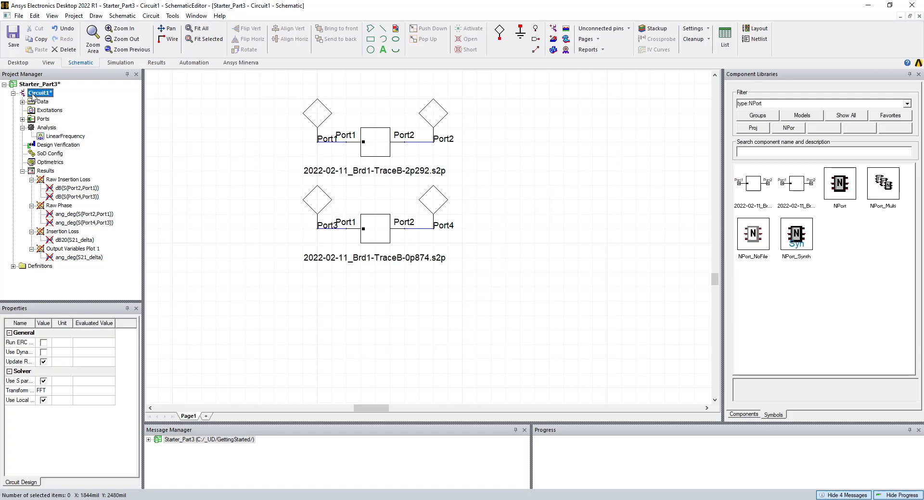
right_click(33, 95)
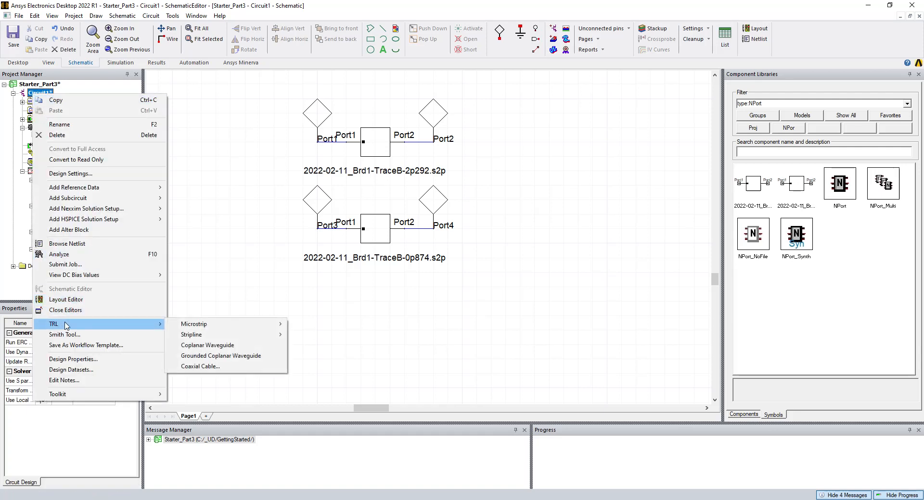
mouse_move(141, 328)
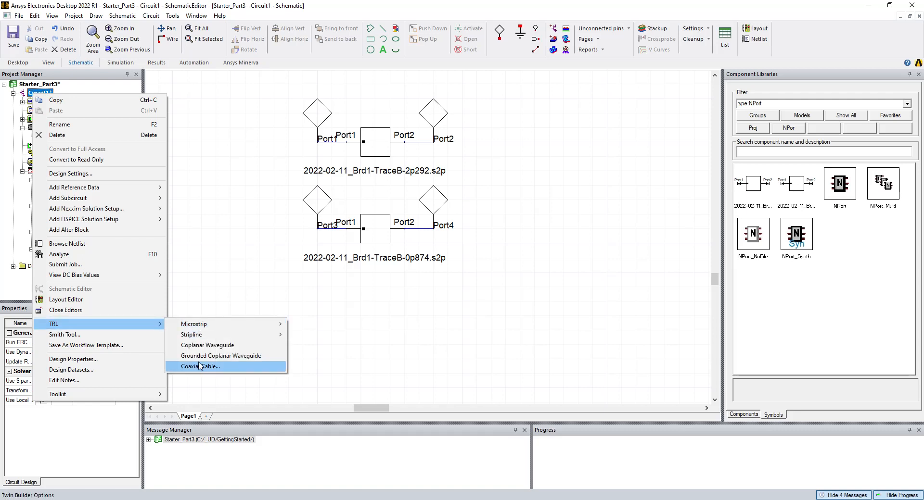
mouse_move(204, 327)
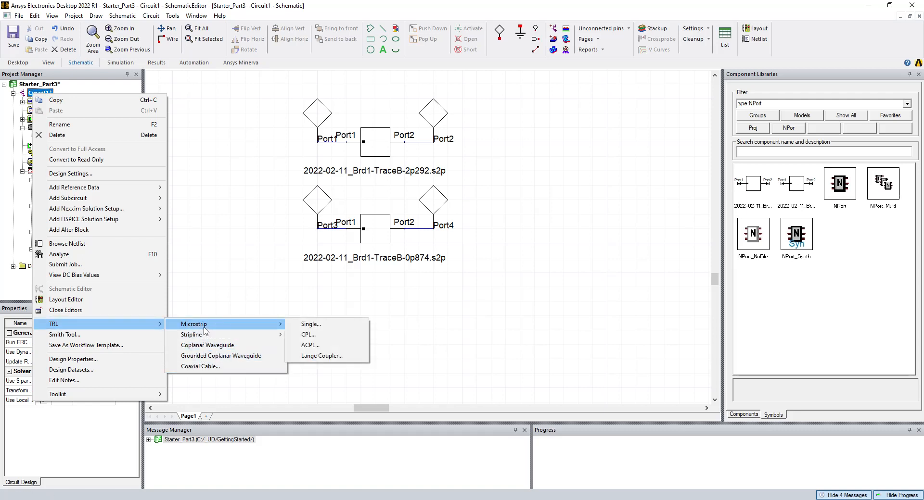
click(311, 325)
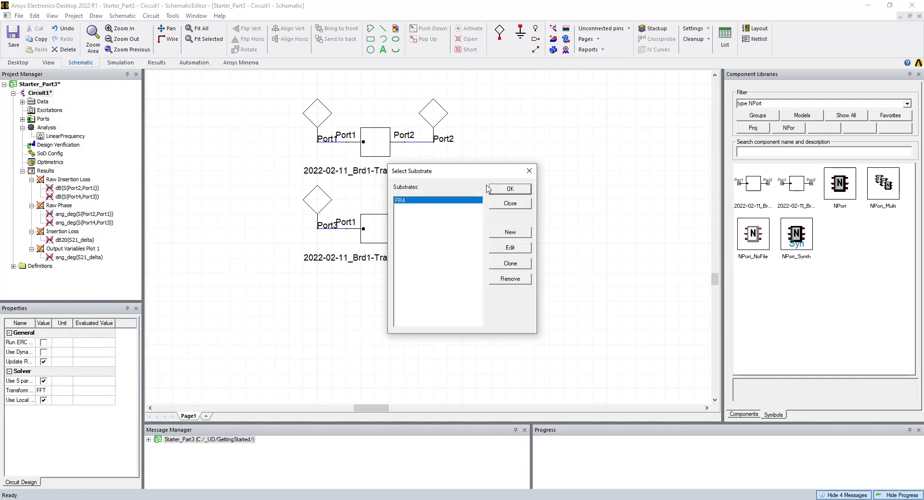
click(511, 191)
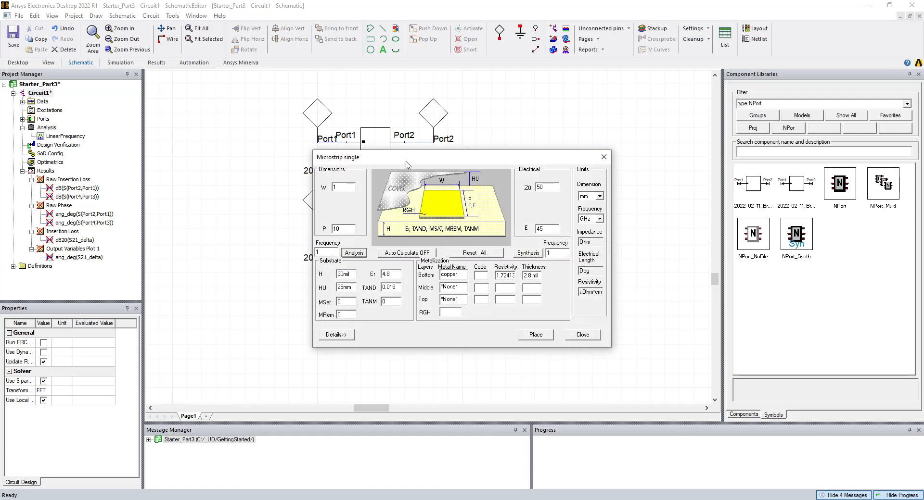
- Synthesize the microstrip dimensions for a Z0 of 50 ohm
drag(472, 160, 406, 154)
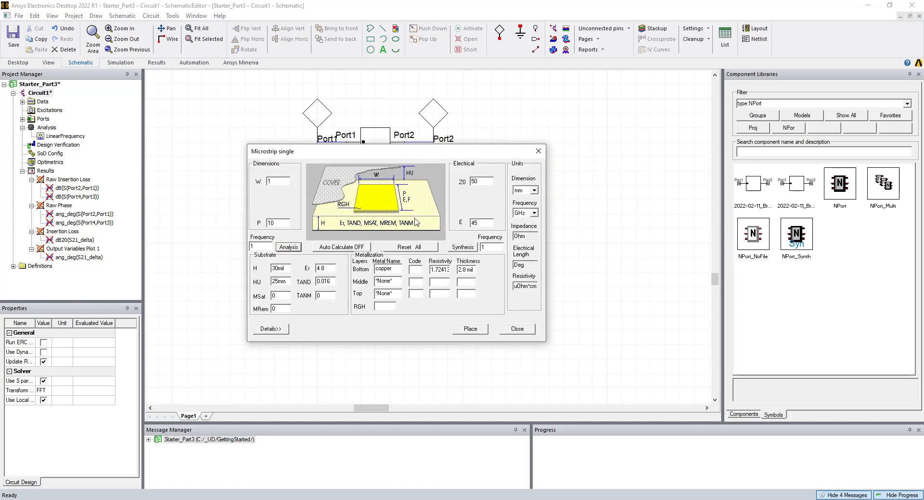
click(486, 181)
click(463, 247)
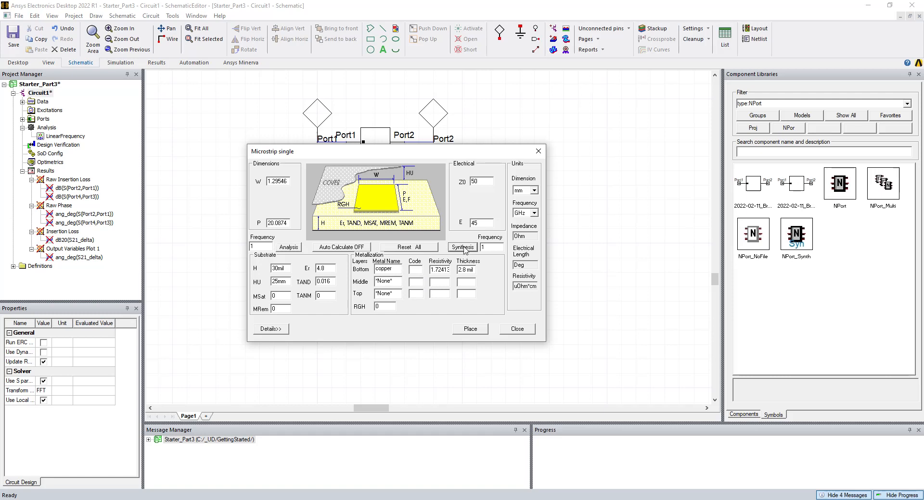
- Change the calculator's dimension unit to mil, synthesize the microstrip again and close the calculator
click(534, 190)
click(524, 199)
click(468, 247)
drag(442, 154, 421, 155)
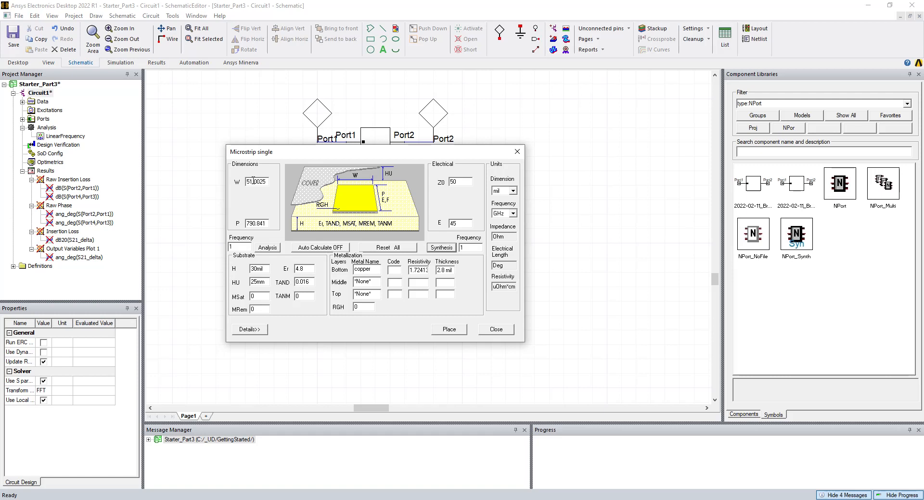
click(487, 330)
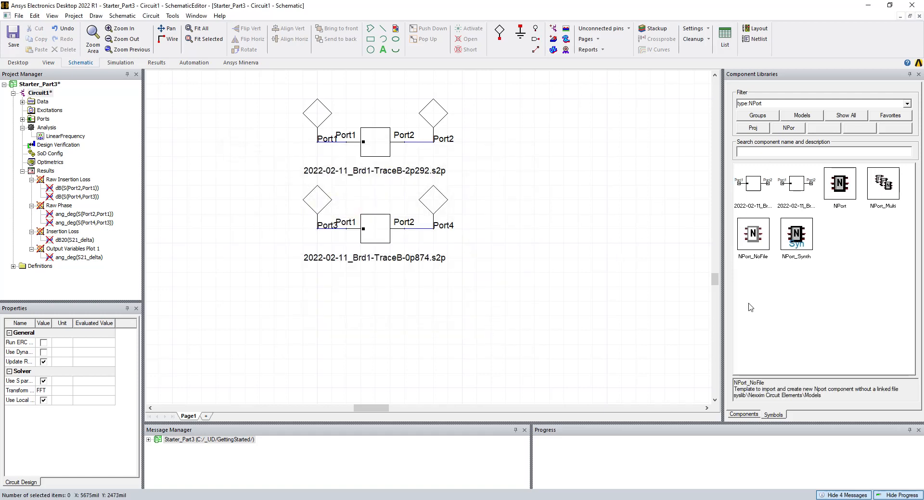
- Place an MS_TRL microstrip transmission line with physical length from the Distributed components below the two S-parameter blocks
click(744, 414)
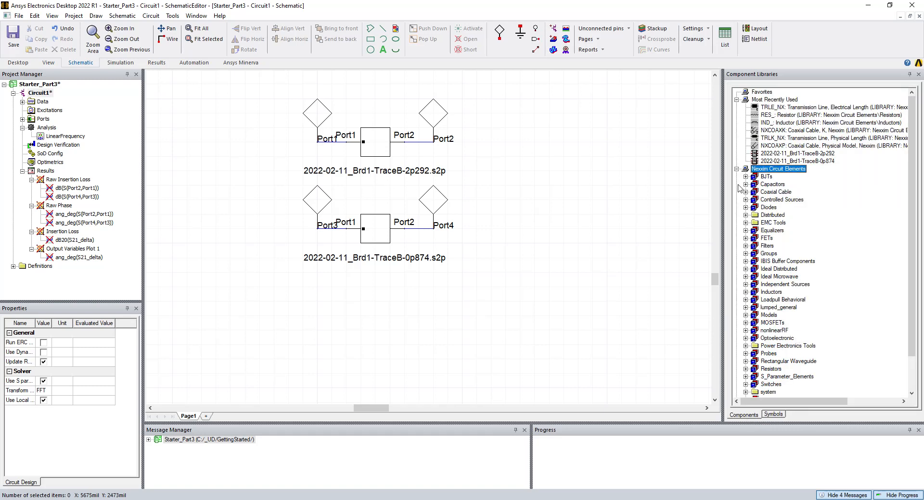
click(736, 99)
click(737, 107)
click(736, 108)
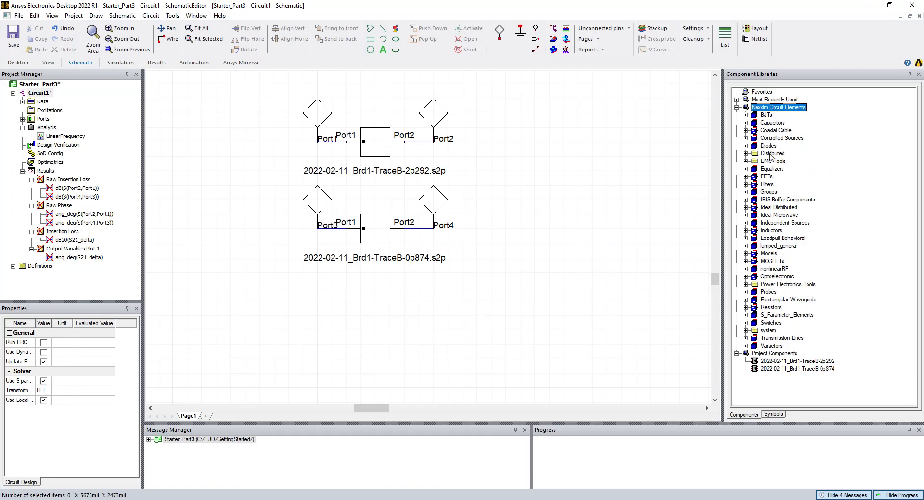
click(745, 153)
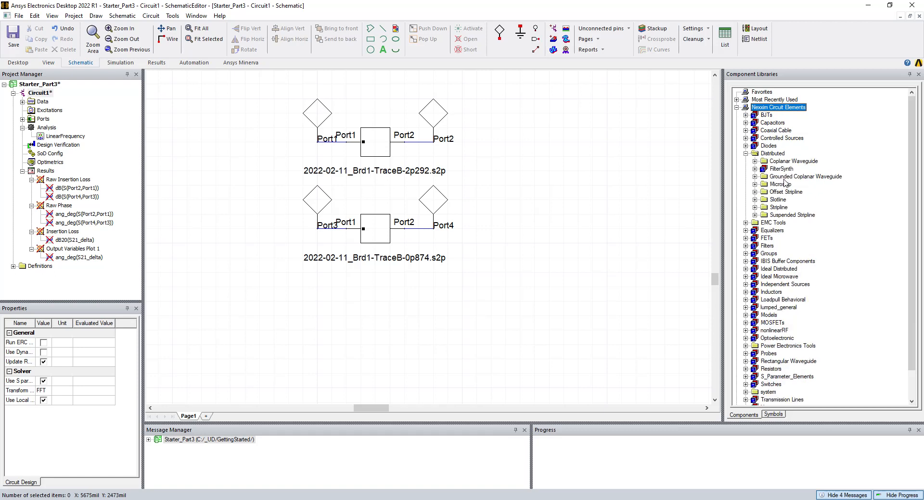
click(754, 185)
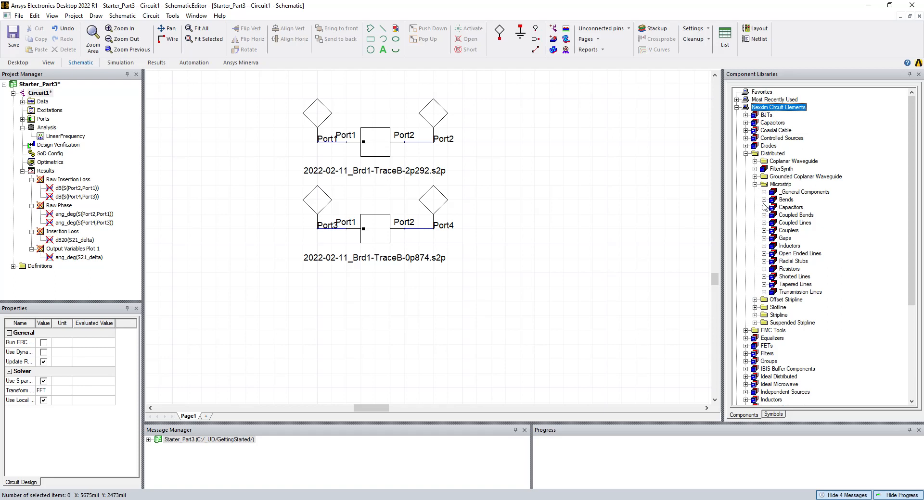
click(763, 293)
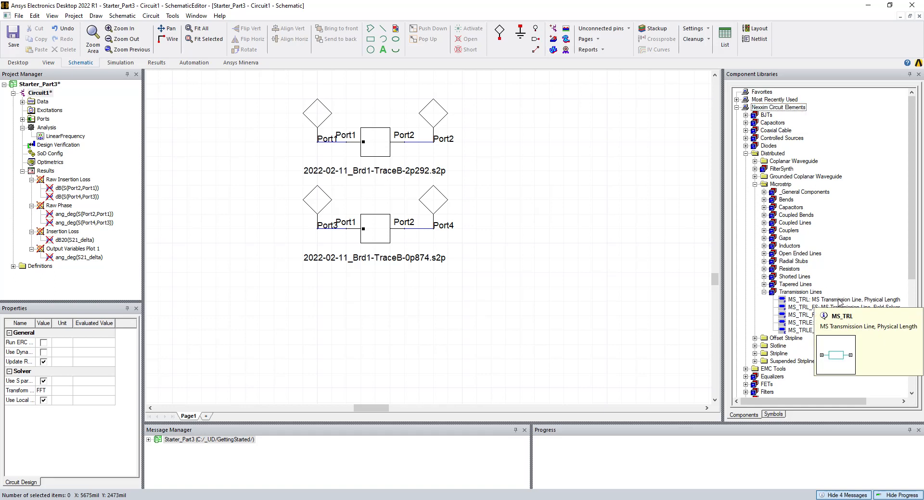
click(837, 300)
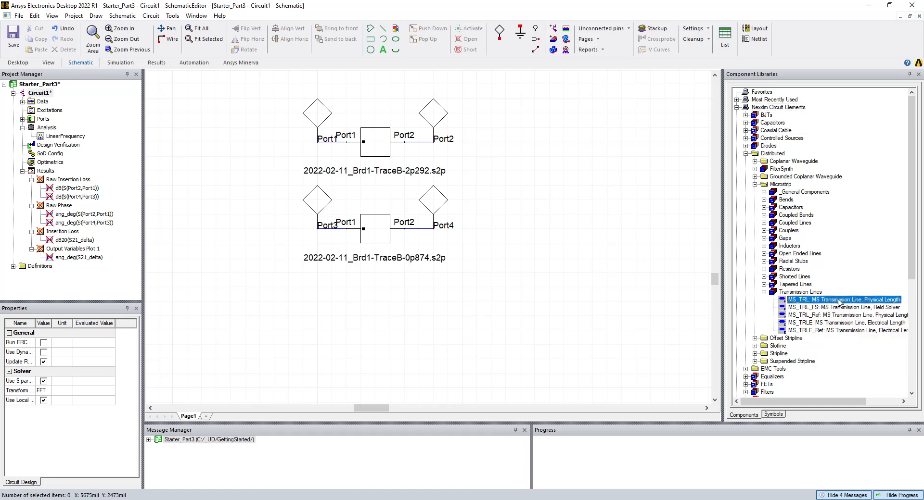
click(347, 334)
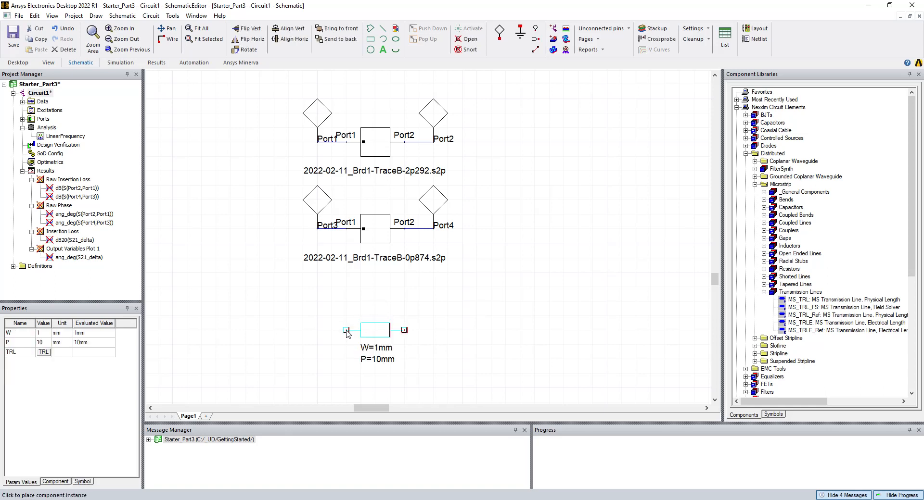
- Place one interface port on each side of the microstrip transmission line
click(499, 32)
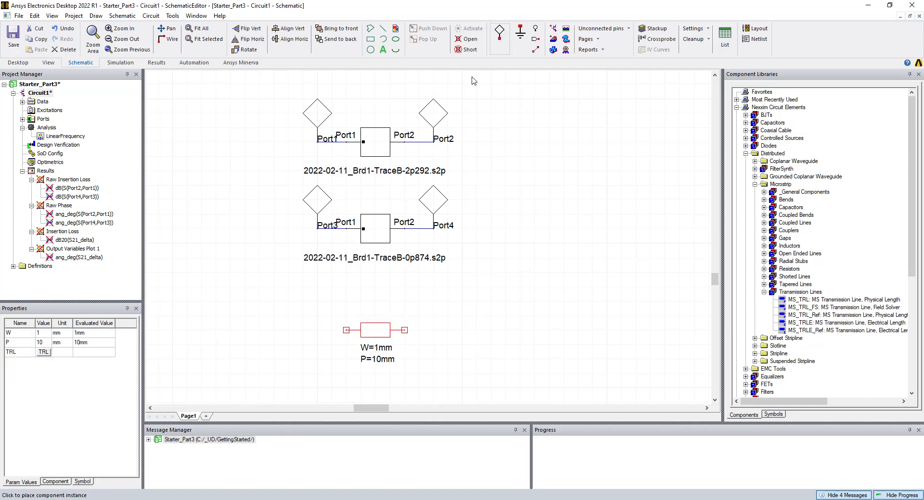
click(317, 330)
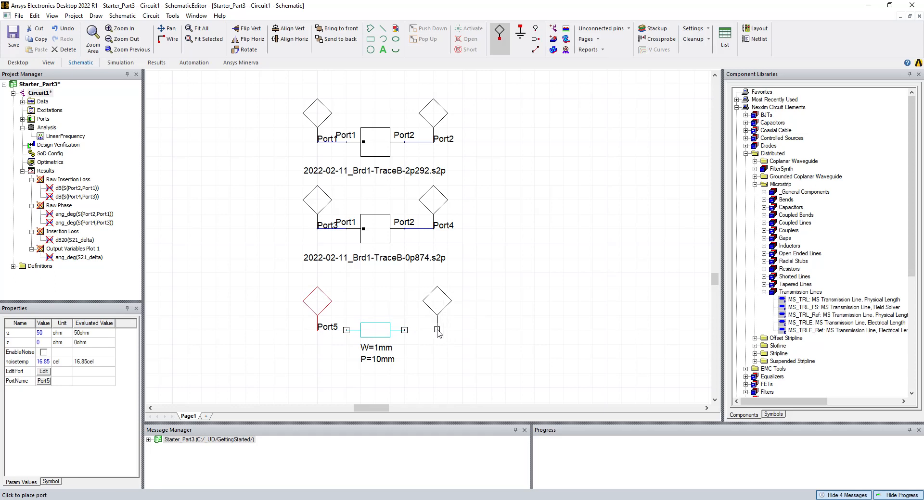
click(434, 330)
key(Escape)
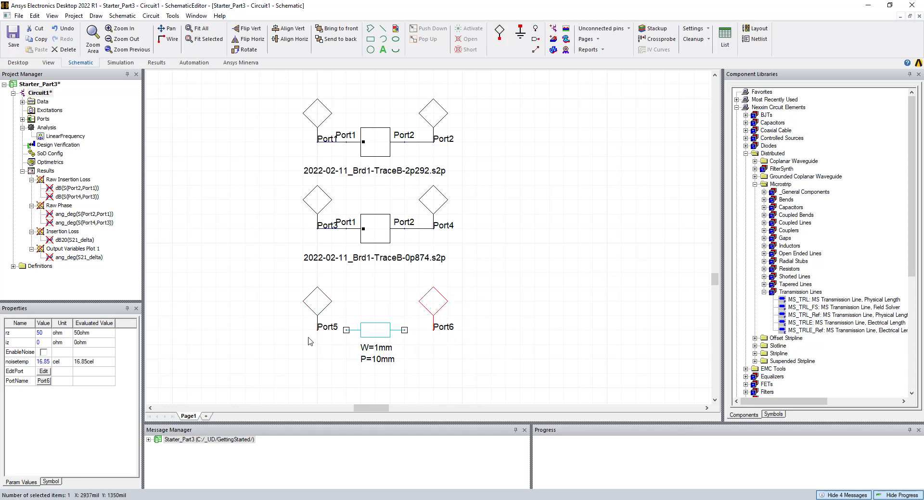
- Wire Port5 and Port6 to the two ends of the microstrip transmission line
click(317, 330)
click(346, 330)
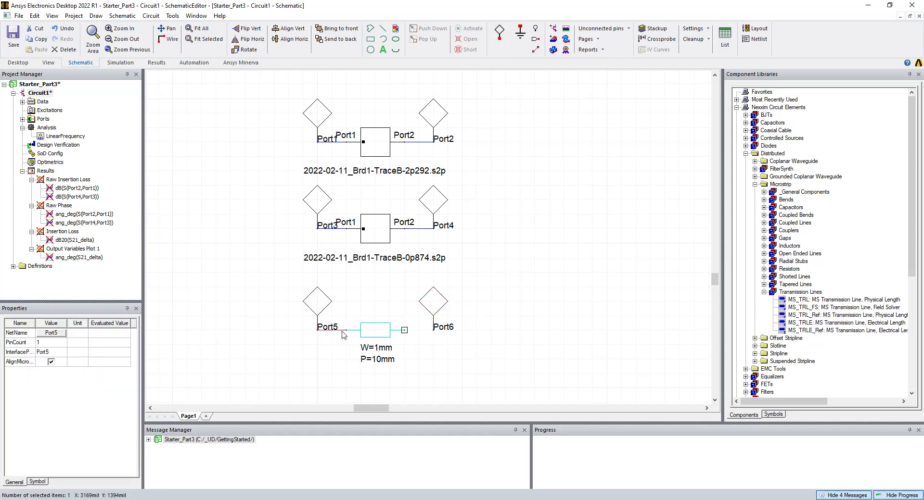
click(404, 330)
click(433, 331)
click(481, 297)
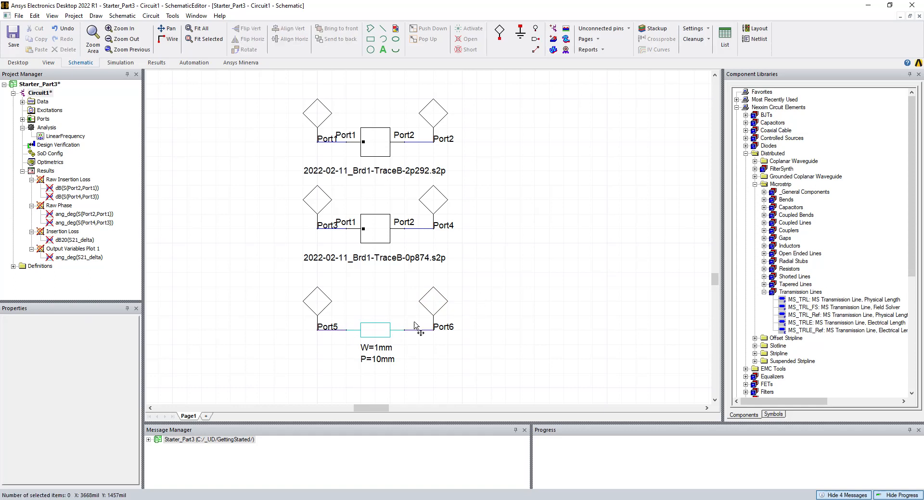
- Set the microstrip transmission line's conductor width W to 51 mil and its physical length P to 1.418 in
click(375, 335)
double_click(375, 336)
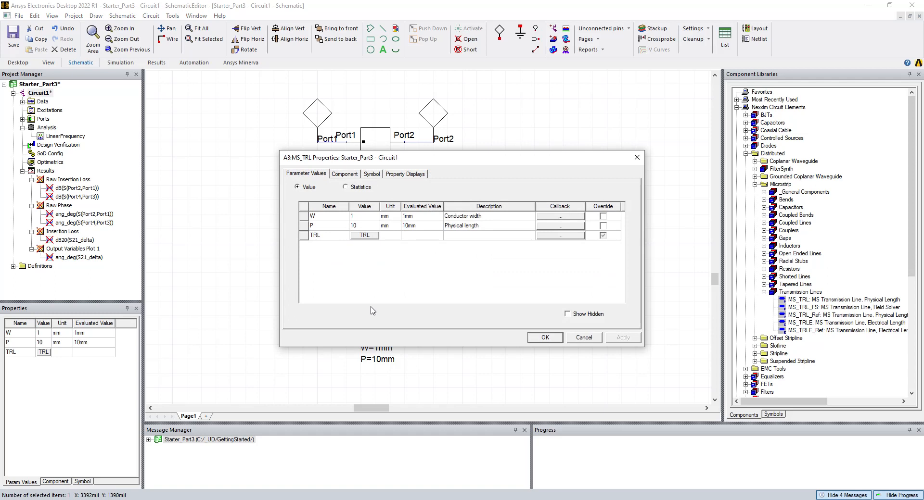
click(359, 218)
click(383, 219)
click(353, 216)
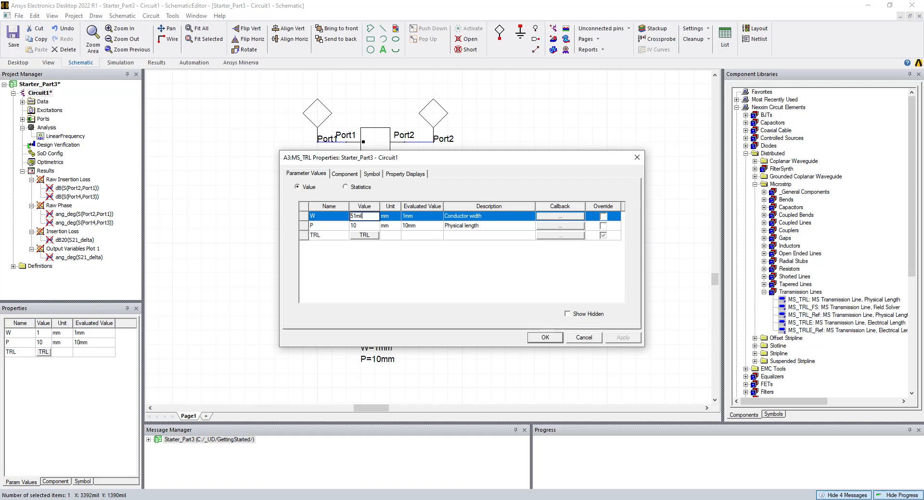
key(Return)
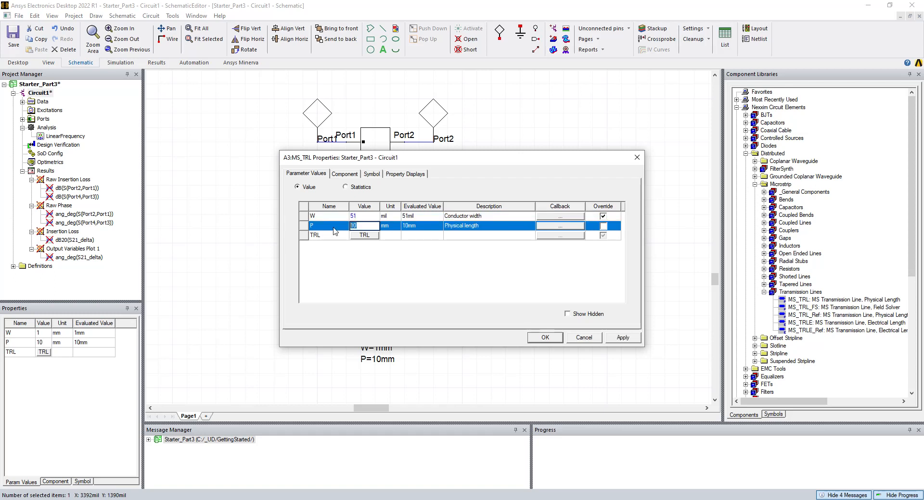
text(18)
key(Return)
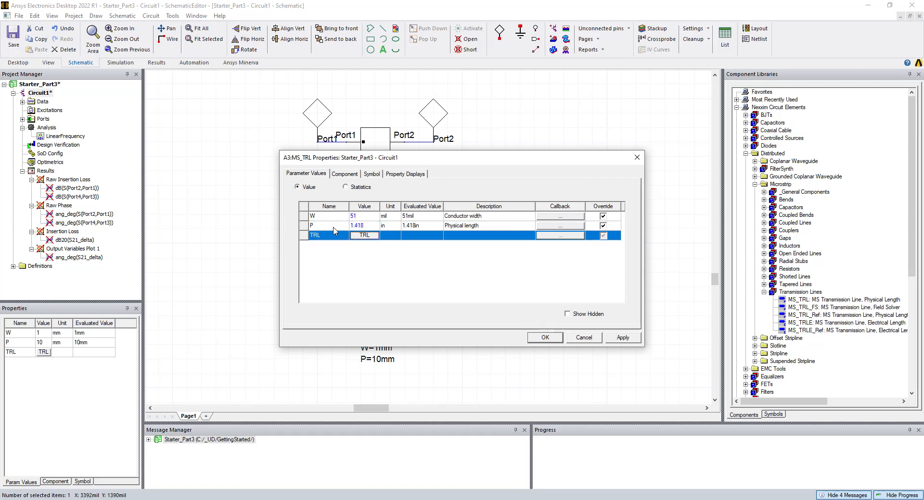
click(349, 275)
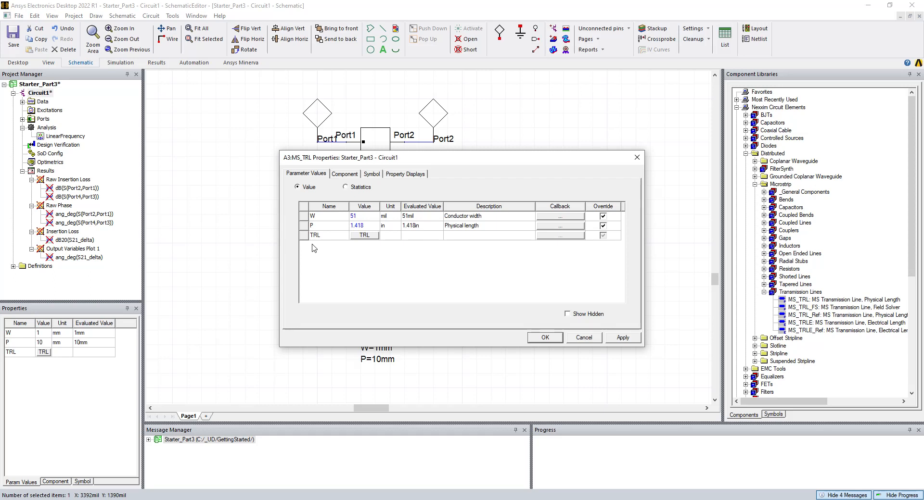
- Review the line's TRL calculator, select MS:FR4 as its substrate and accept the MS_TRL properties
click(362, 236)
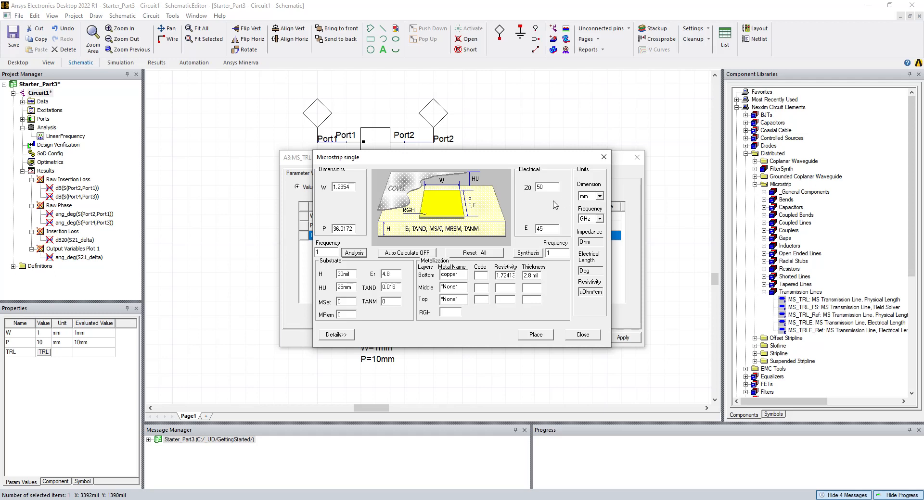
click(580, 334)
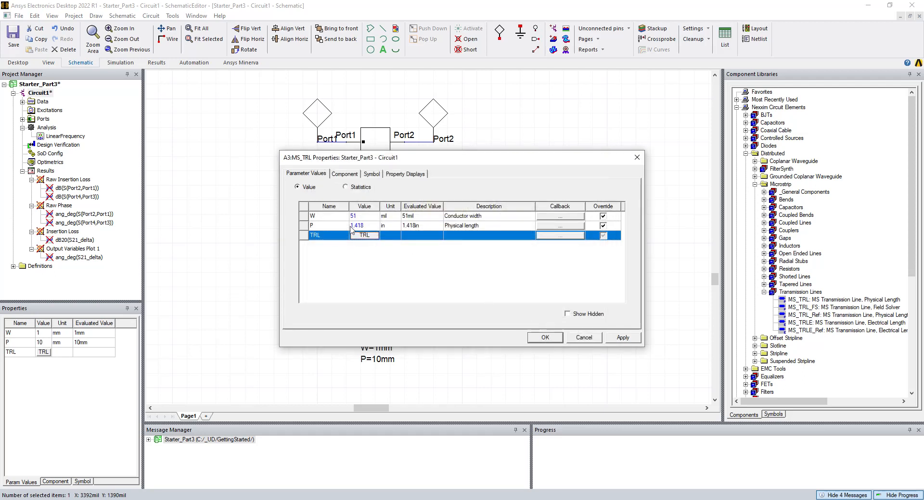
click(345, 175)
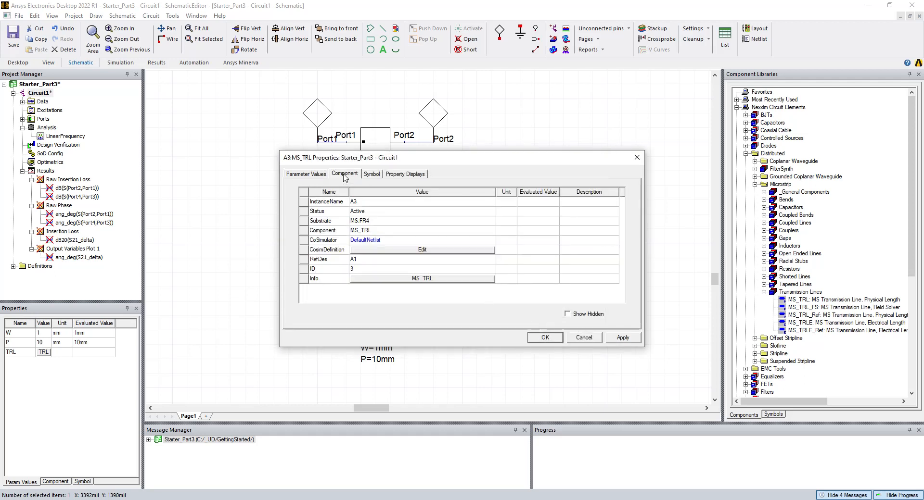
click(386, 222)
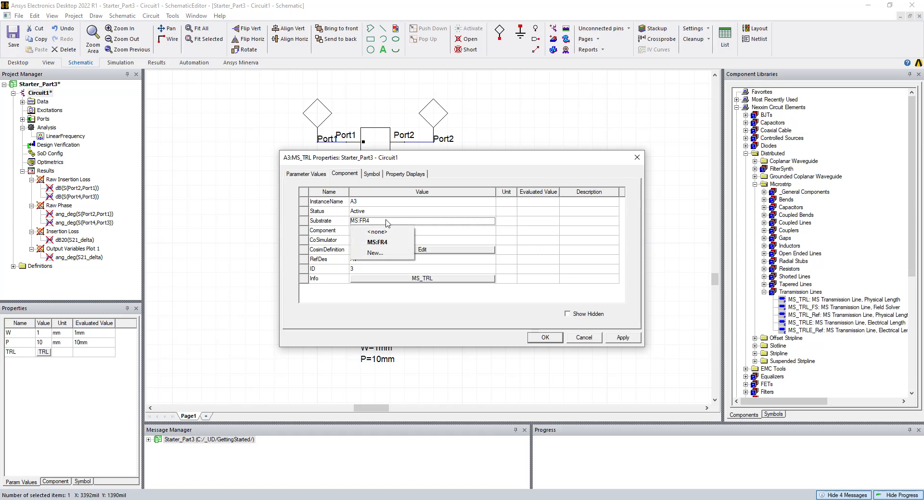
click(385, 245)
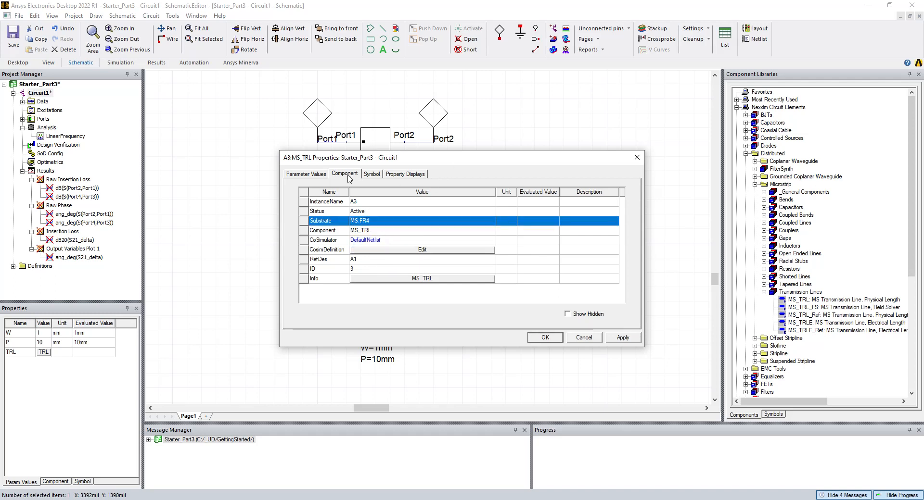
click(309, 175)
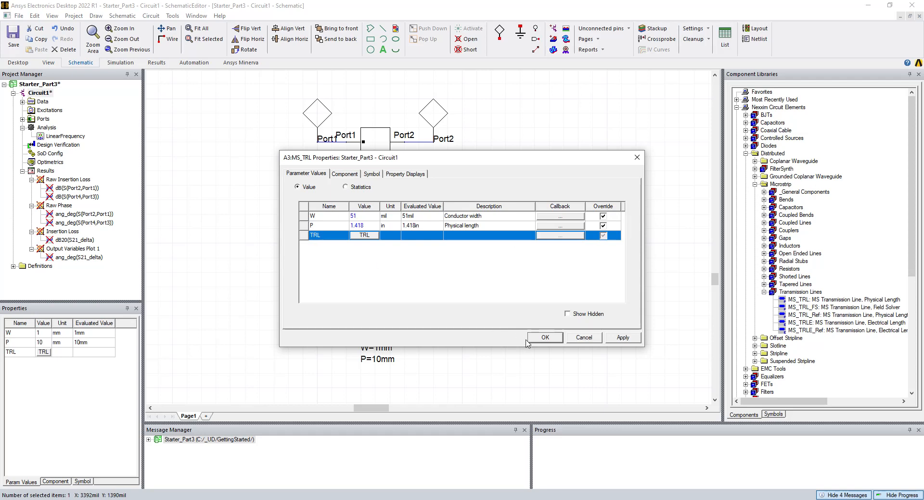
click(543, 338)
click(540, 340)
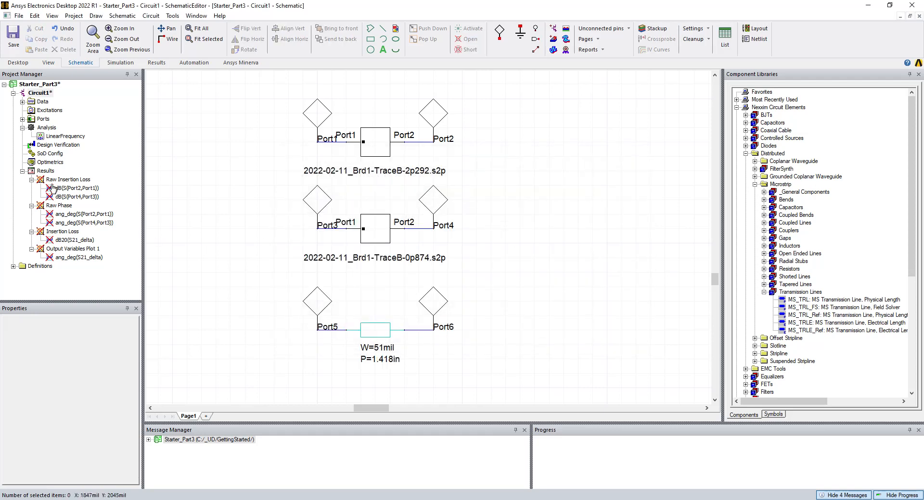
- Run the circuit analysis again and open the Insertion Loss plot
right_click(50, 128)
click(72, 146)
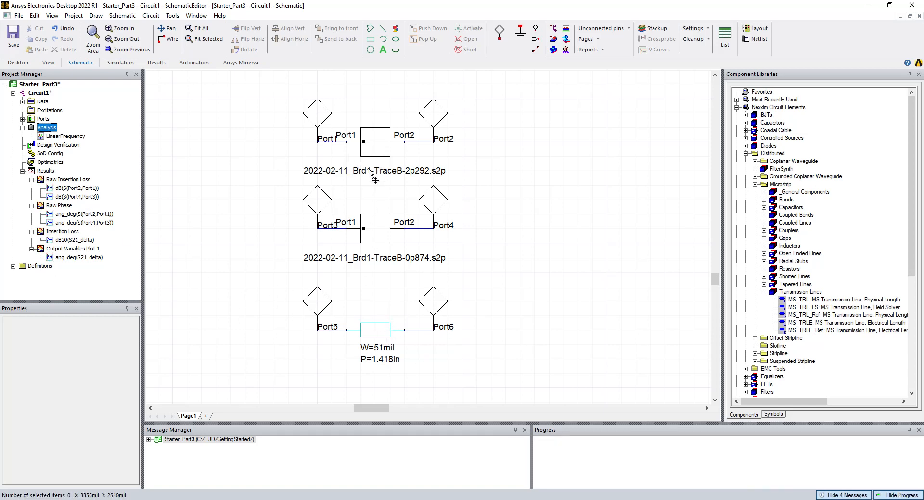
double_click(67, 231)
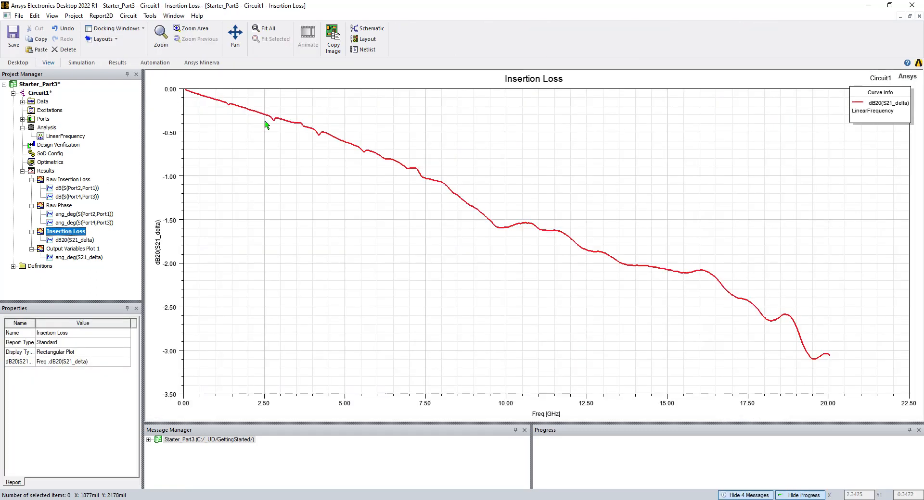
- Add a dB(S(Port6,Port5)) trace to the Insertion Loss plot and highlight the measured and modelled traces in turn
click(70, 241)
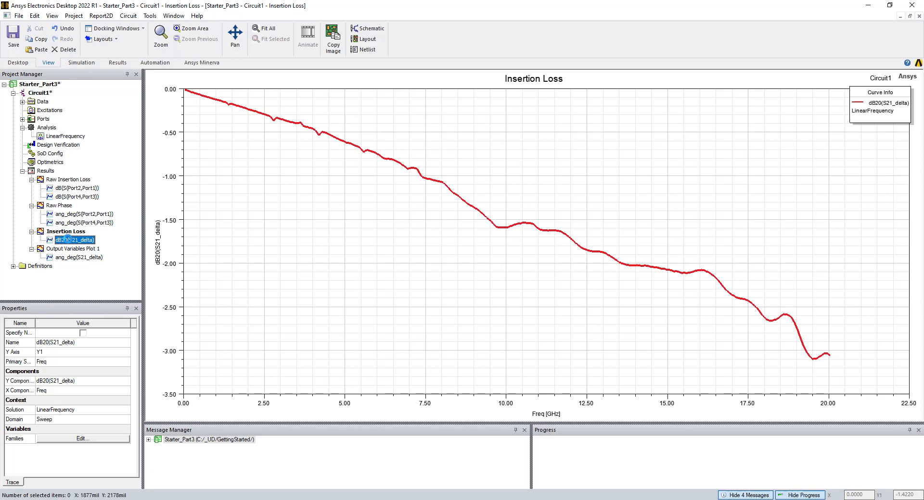
double_click(69, 241)
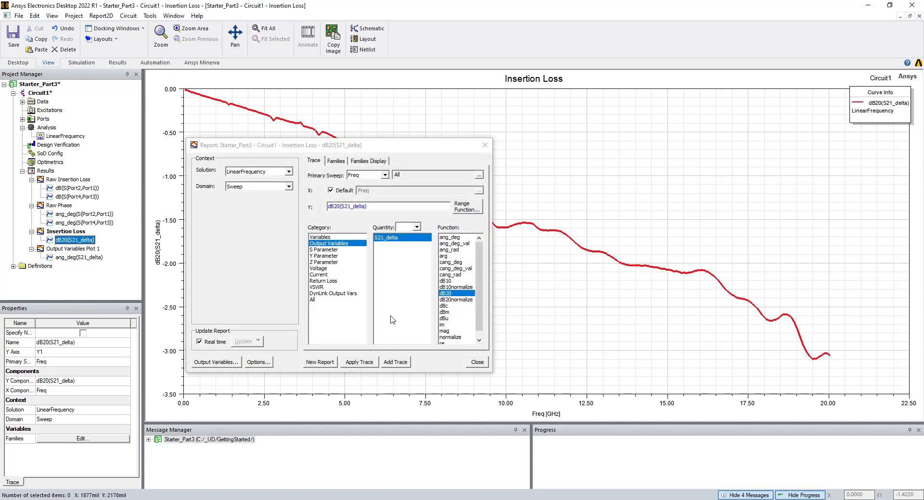
click(330, 250)
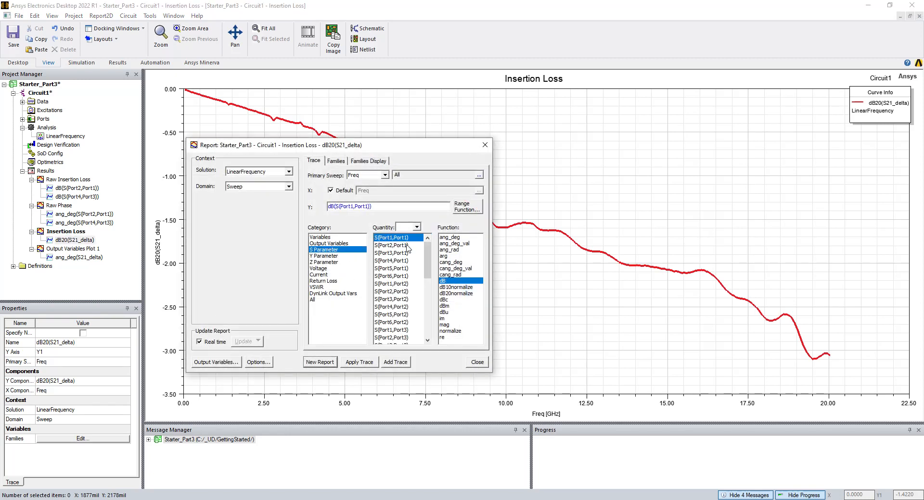
drag(429, 254, 430, 331)
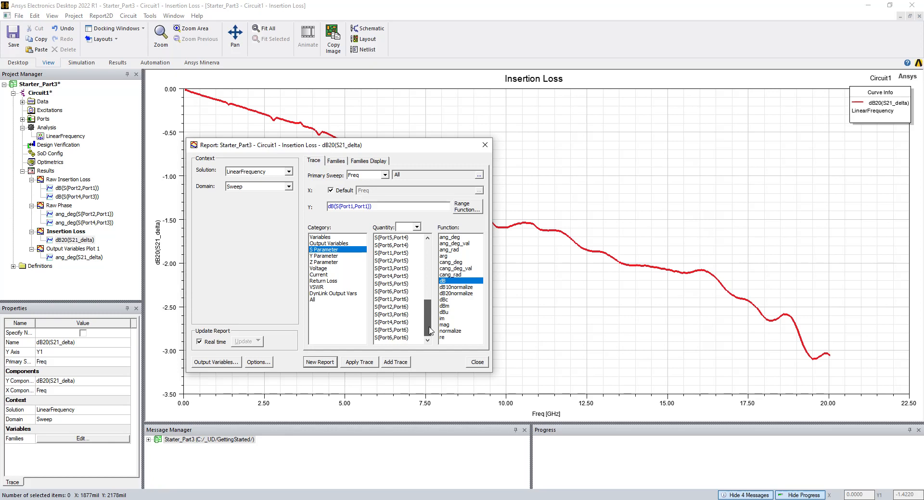
click(392, 292)
click(391, 362)
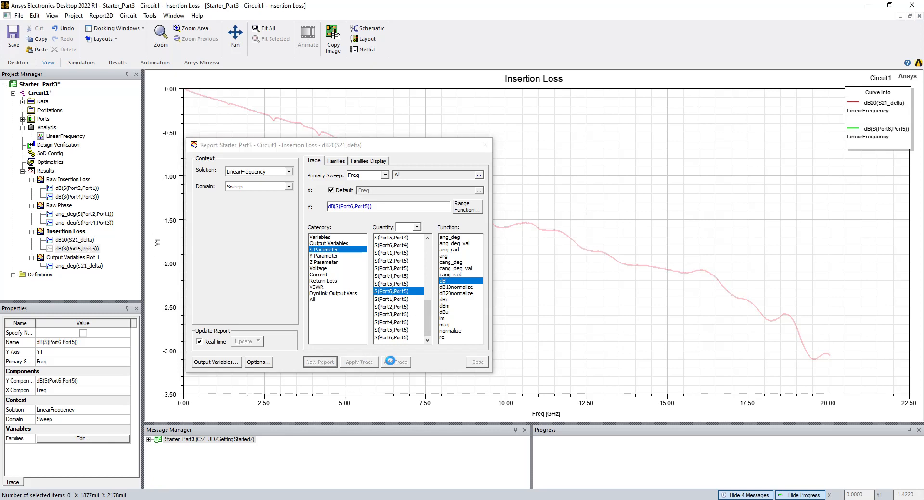
click(477, 362)
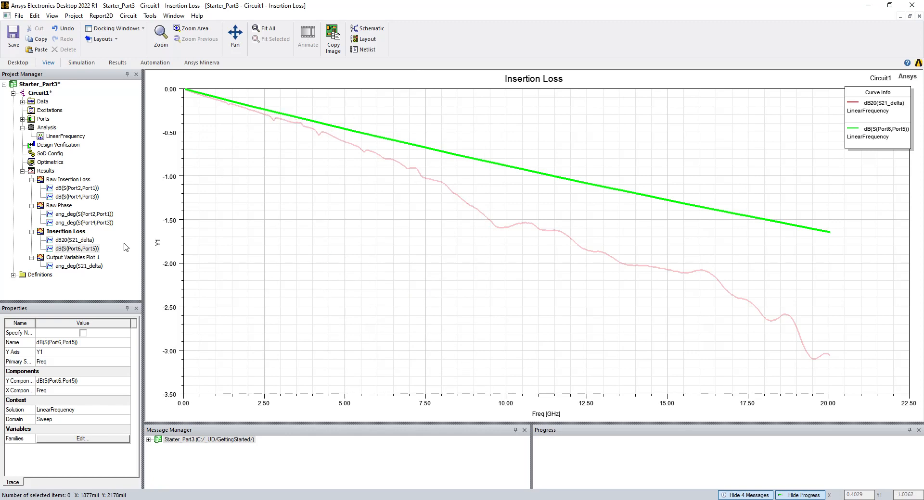
click(81, 242)
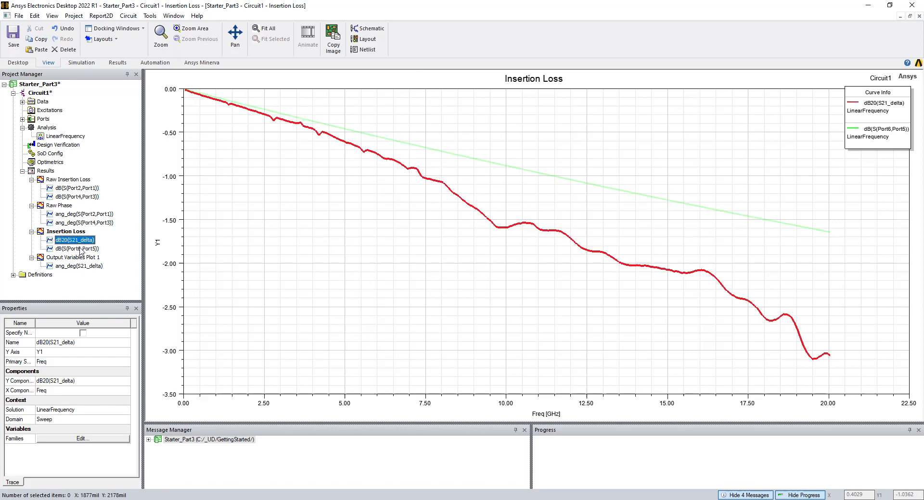
click(81, 249)
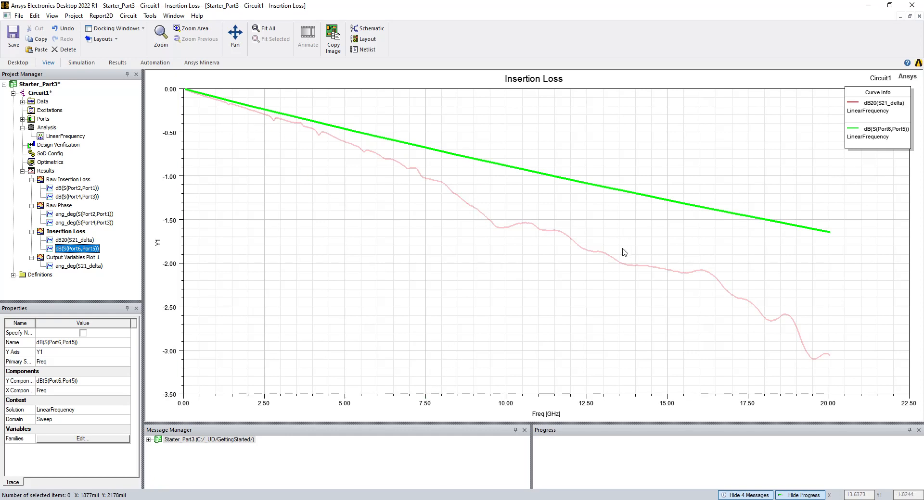
- Fix the Insertion Loss plot's X axis to a 0 to 4 GHz range with 0.5 GHz spacing and apply it
double_click(505, 408)
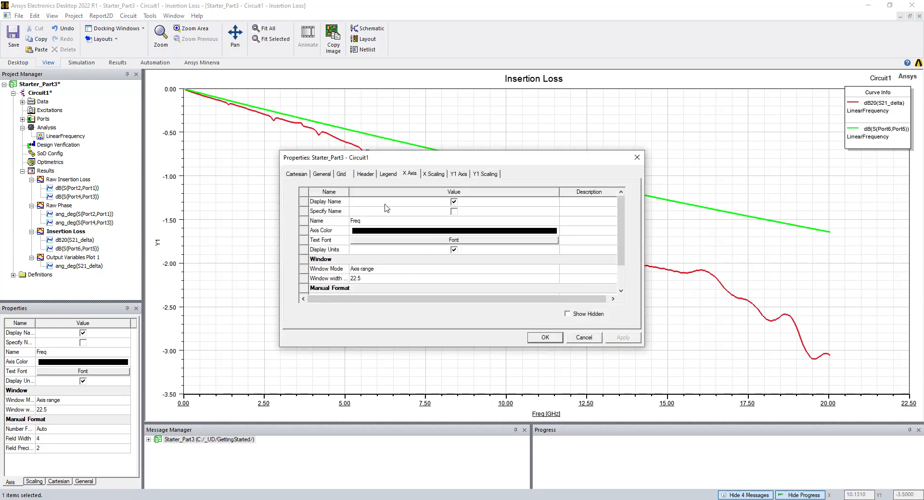
click(434, 175)
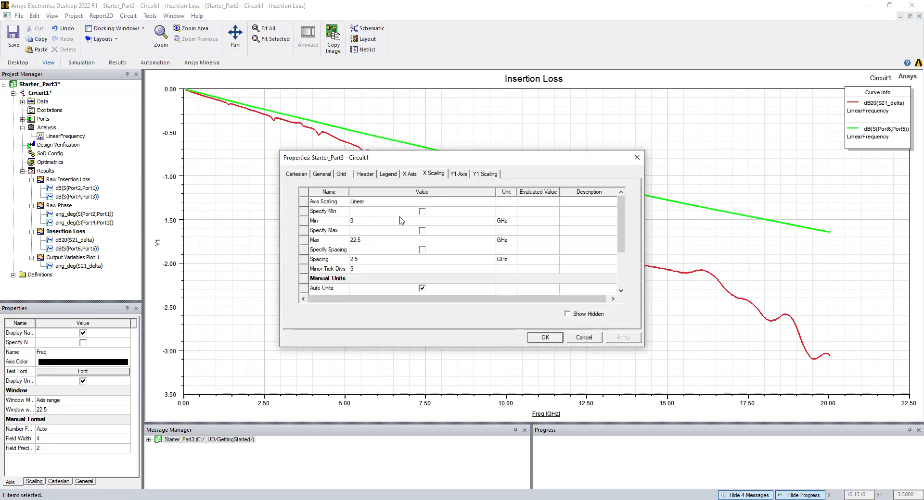
click(422, 212)
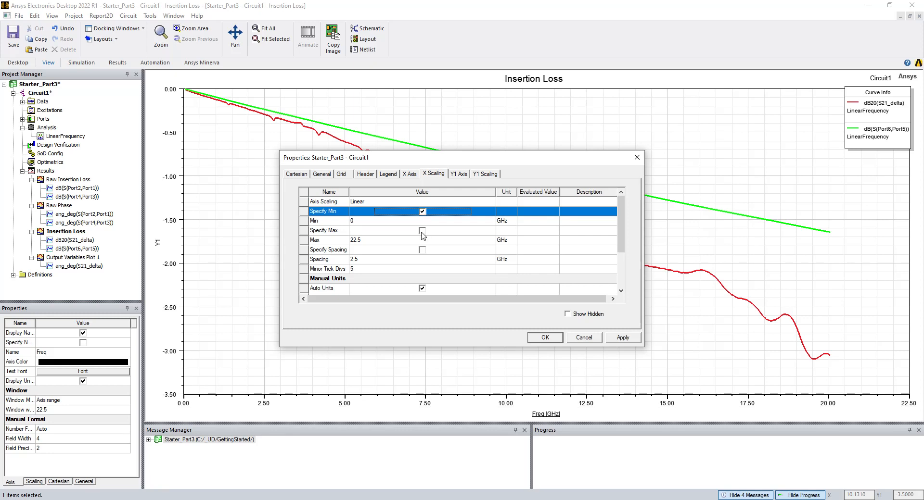
click(422, 230)
click(377, 240)
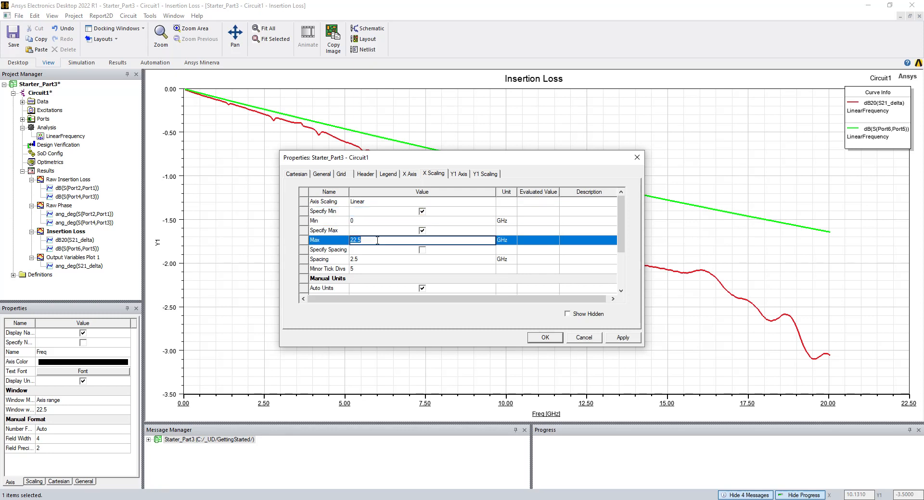
click(422, 250)
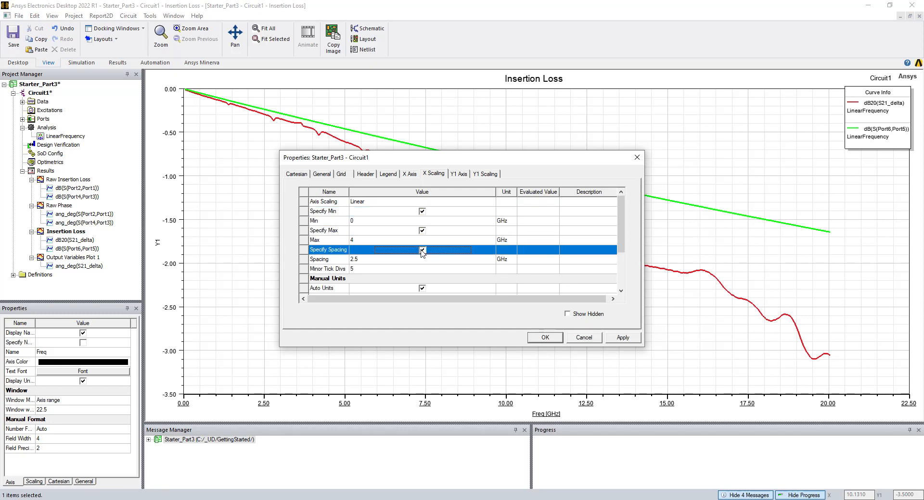
click(388, 260)
text(0.)
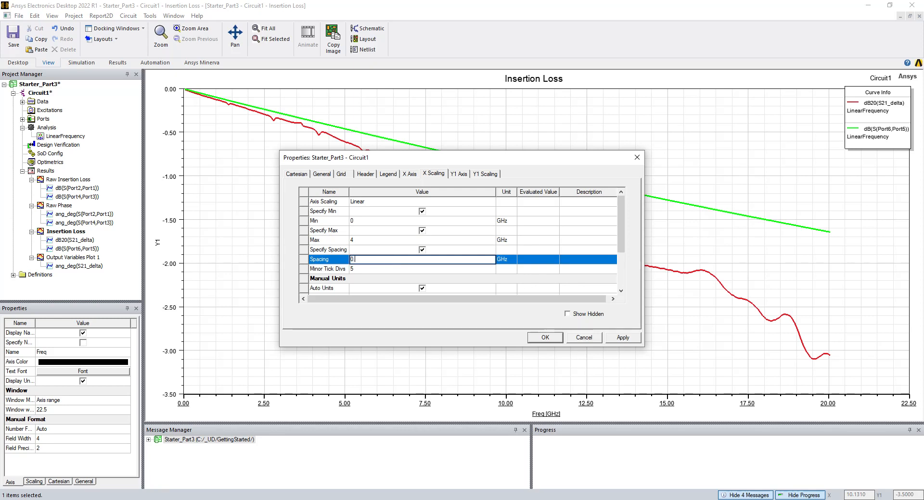
key(Return)
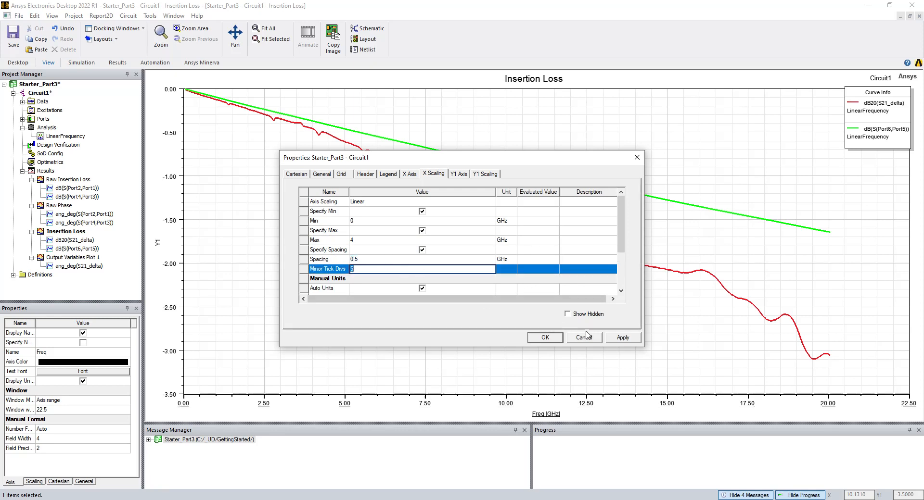
click(616, 338)
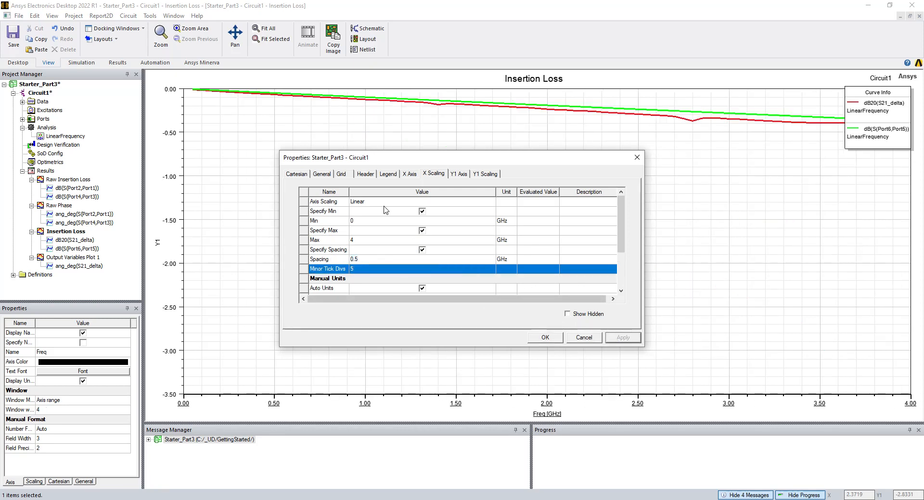
- Fix the Insertion Loss plot's Y1 axis to a -0.5 to 0 range with 0.1 spacing, and highlight both traces in turn
click(488, 175)
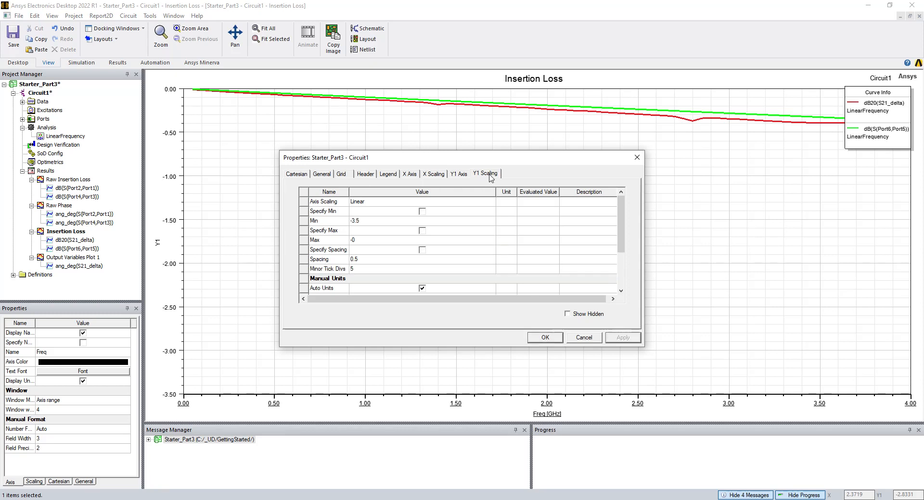
click(422, 212)
click(377, 221)
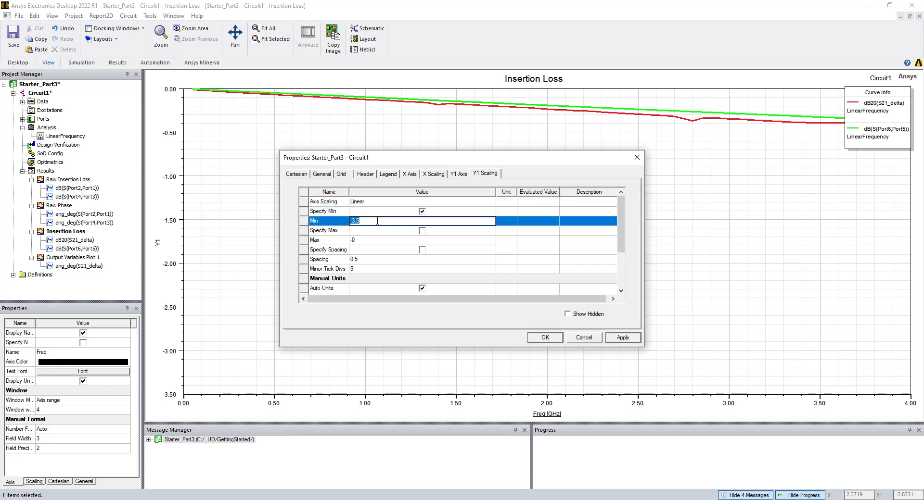
key(BackSpace)
click(374, 242)
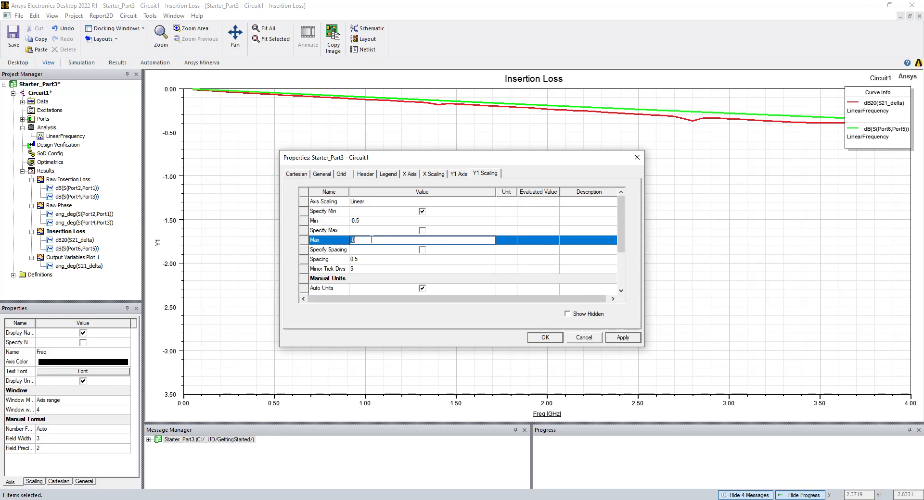
click(422, 231)
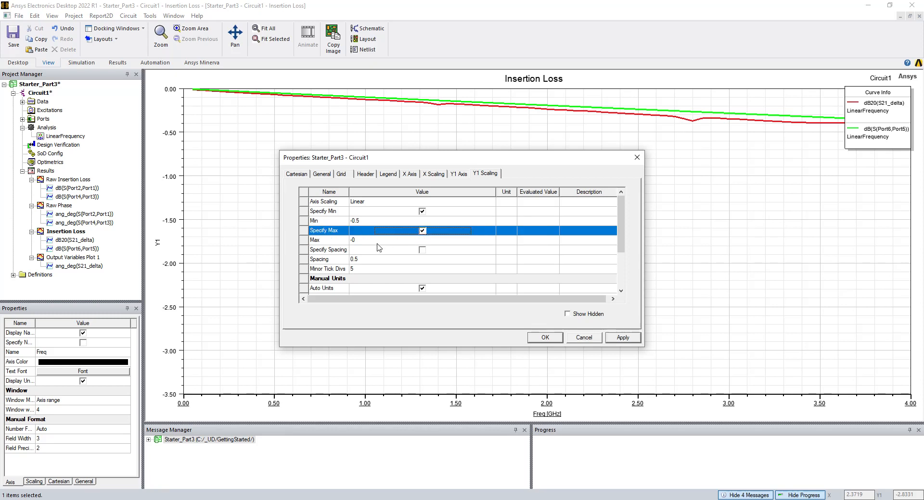
click(377, 241)
click(422, 250)
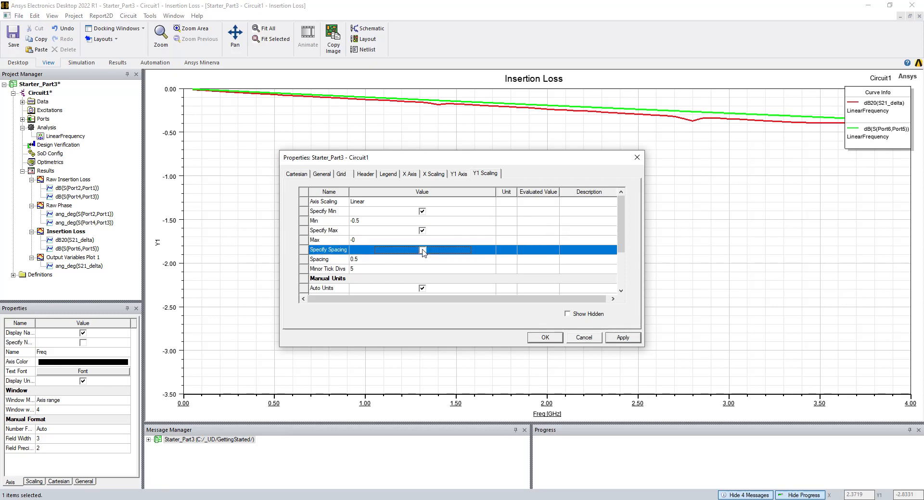
click(382, 260)
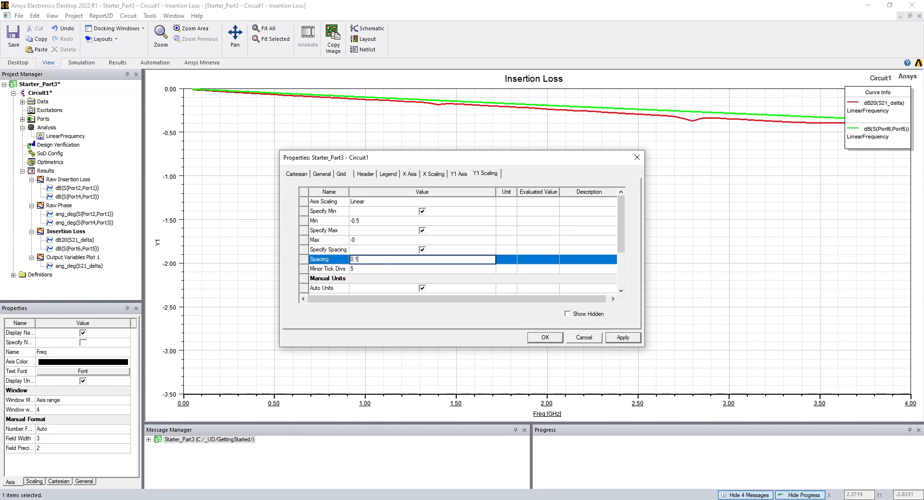
key(Return)
click(529, 337)
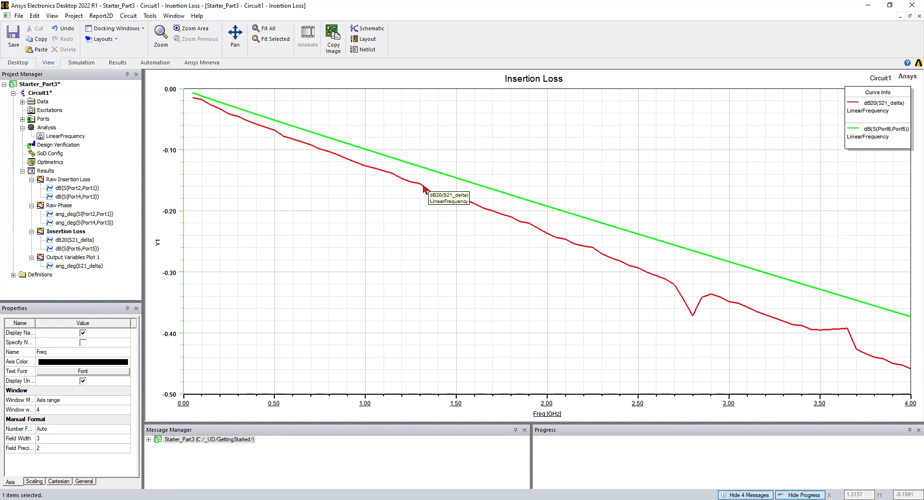
click(80, 241)
click(79, 250)
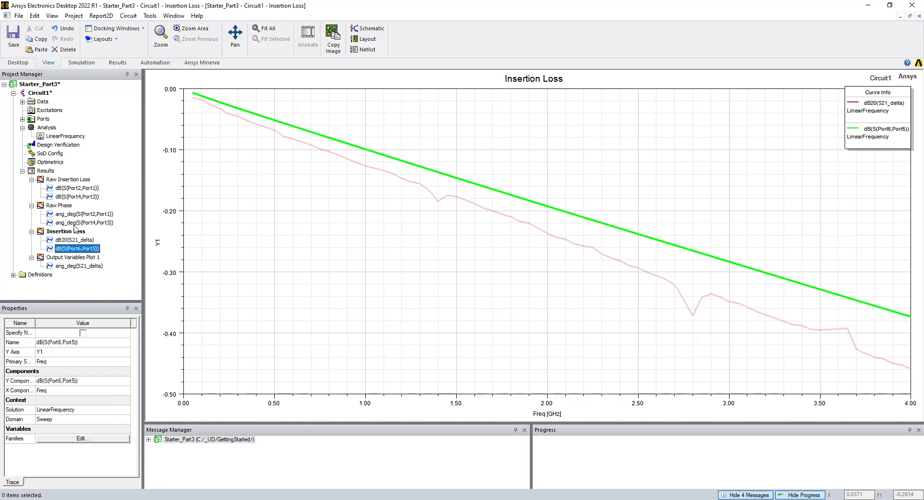
- Set the dielectric loss tangent (TAND) of the FR4 substrate definition to 0.019
click(22, 102)
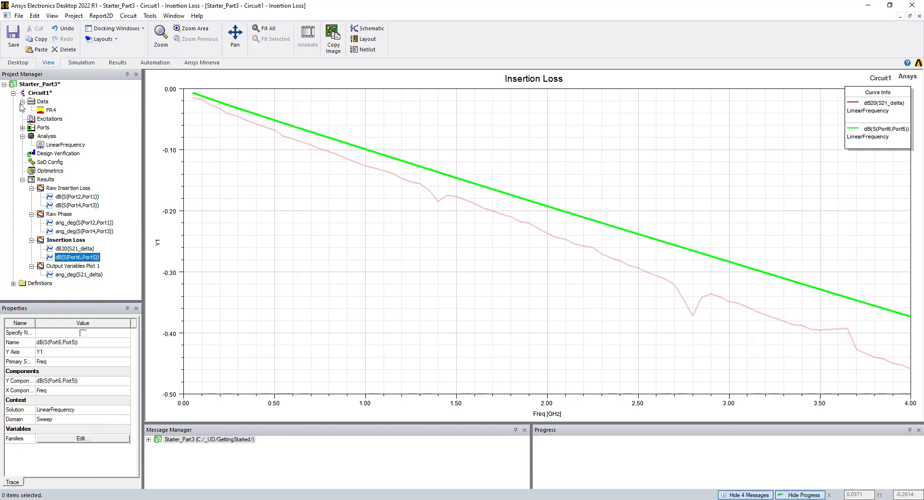
double_click(45, 110)
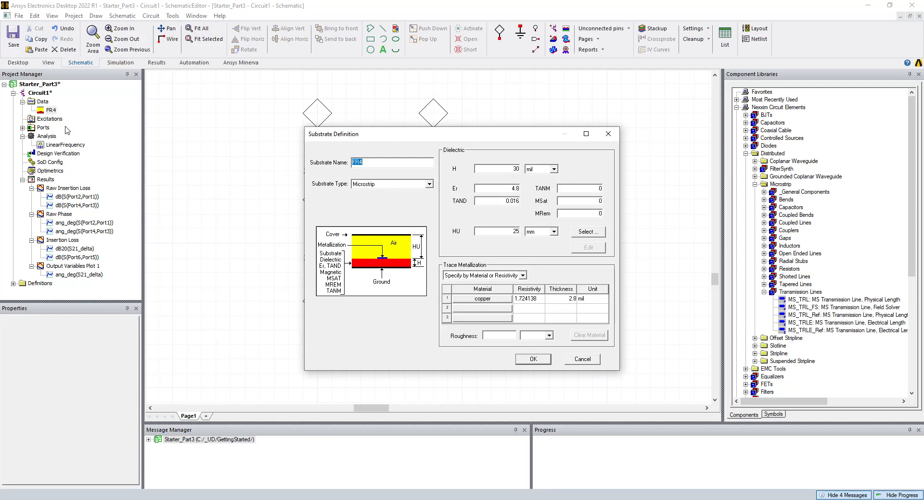
drag(376, 141, 320, 134)
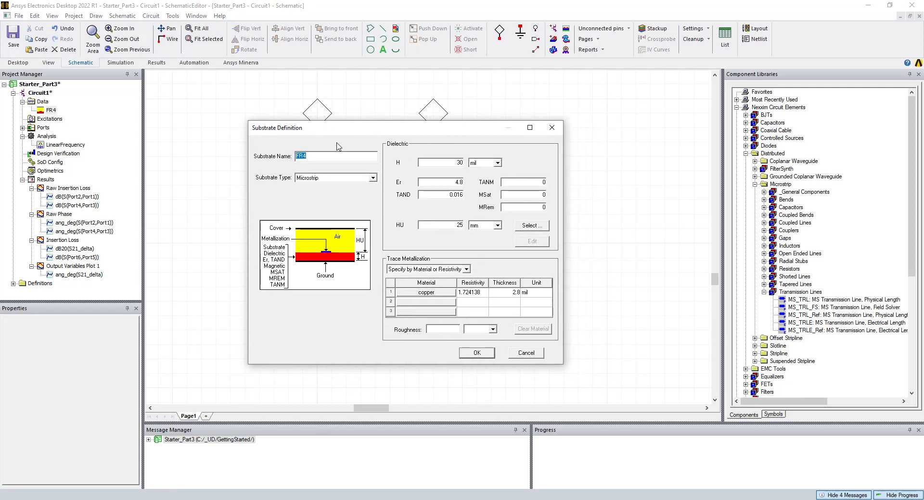
click(475, 295)
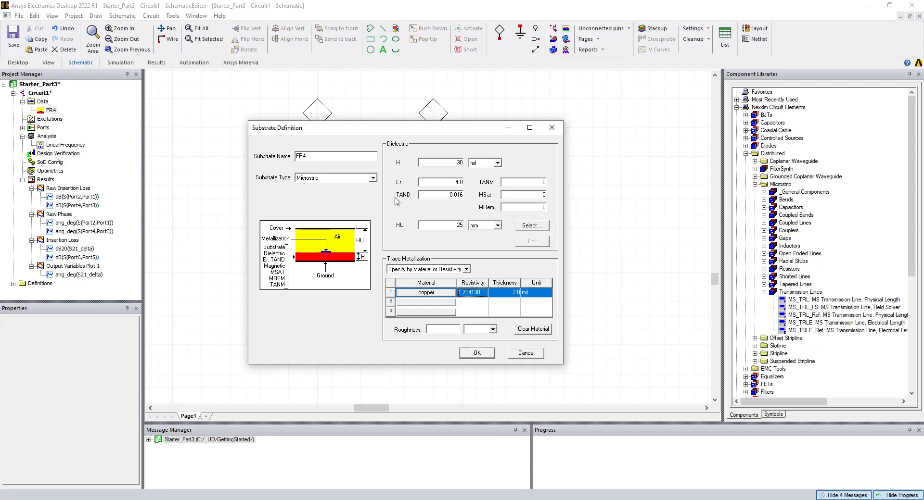
drag(445, 195, 469, 196)
text(0)
key(Tab)
click(467, 354)
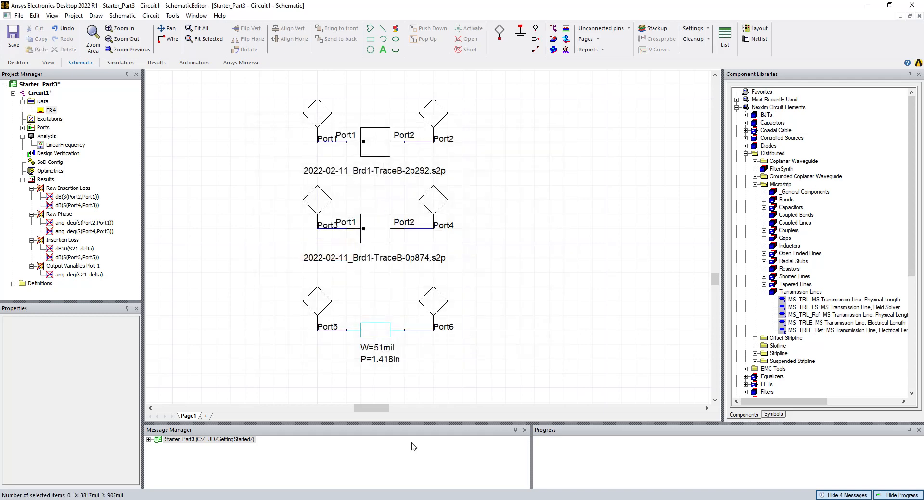
- Consult the FR4 substrate's Dk and loss tangent in the PDF notes, then return to the circuit and review its FR4 substrate definition
key(alt+Tab)
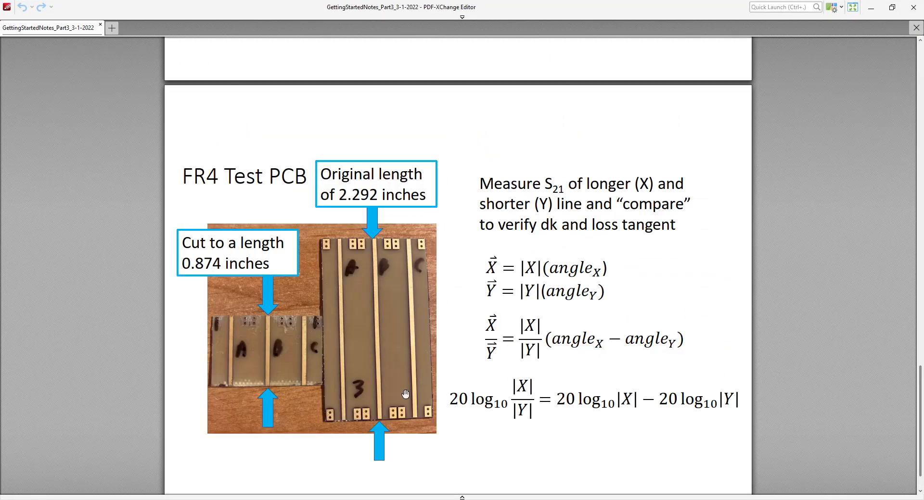
scroll(406, 394, up, 10)
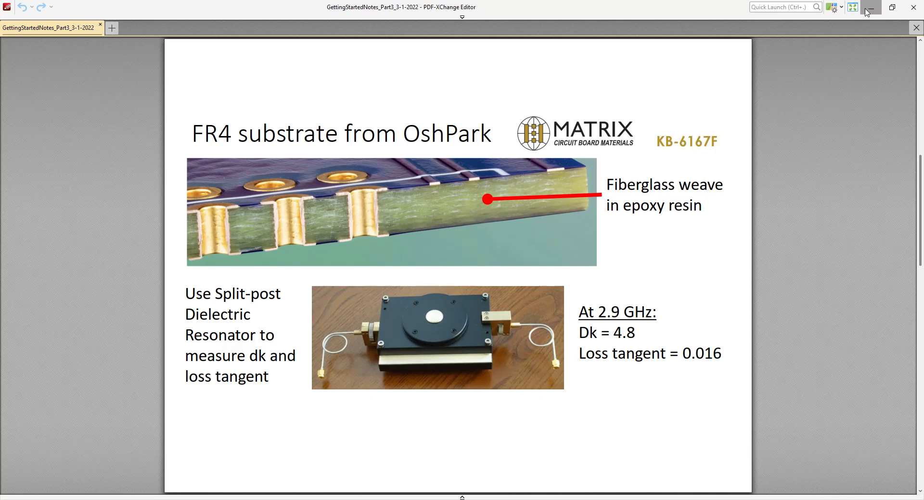
click(869, 8)
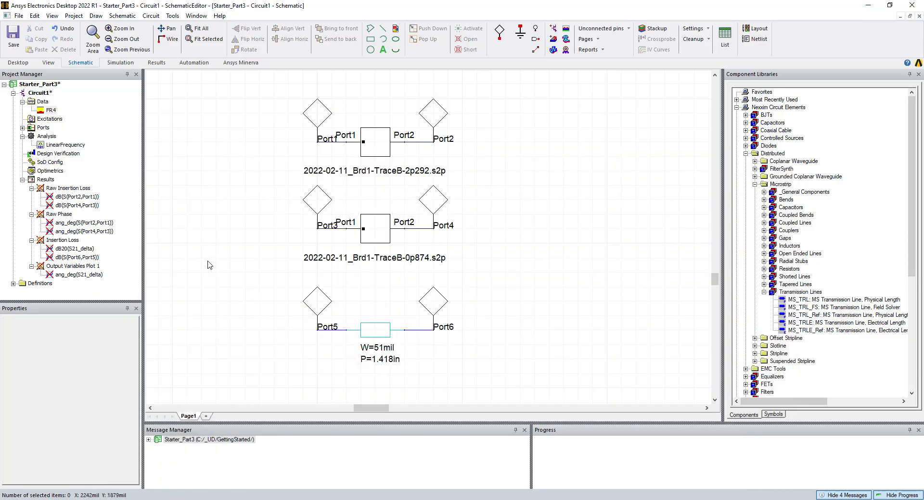
double_click(50, 110)
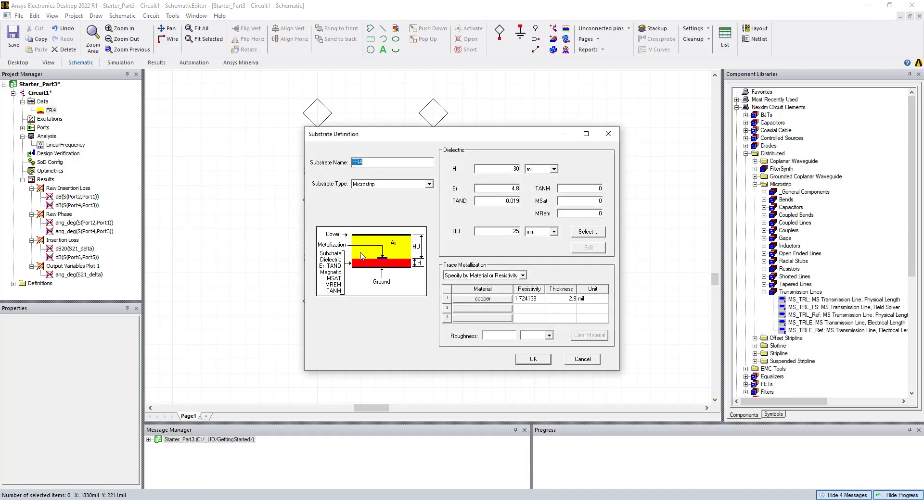
click(583, 359)
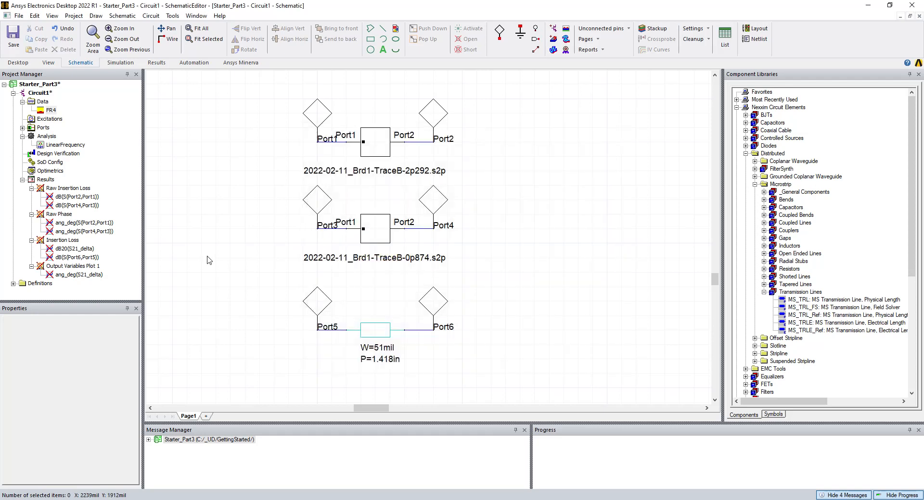
- Rerun the circuit analysis with the new loss tangent and open the Insertion Loss plot
click(44, 137)
right_click(43, 139)
click(60, 159)
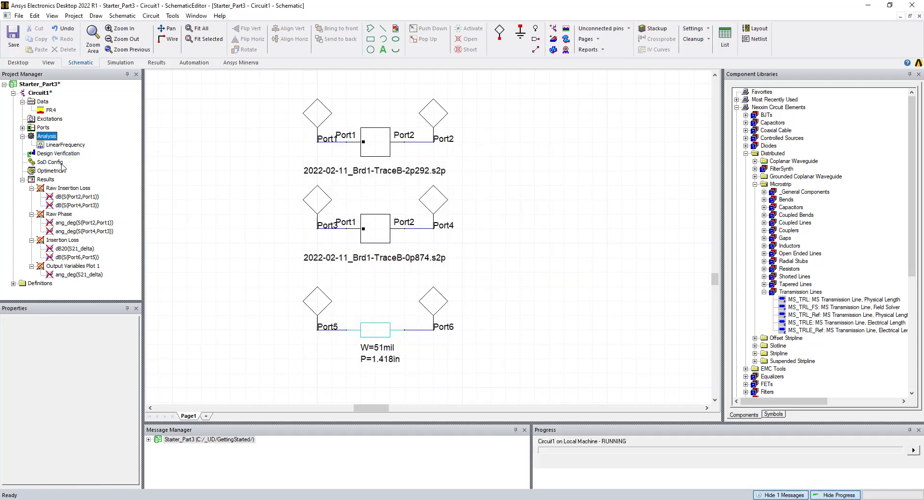
double_click(61, 241)
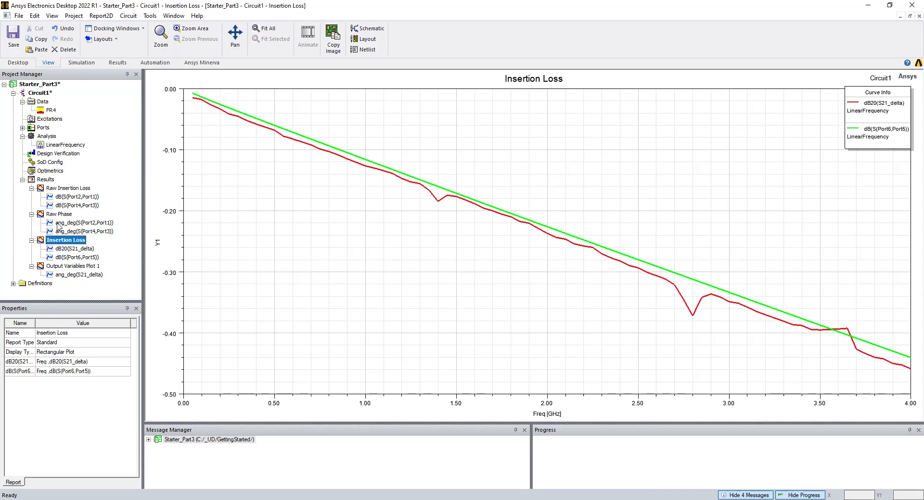
- Set the trace metallization roughness of the FR4 substrate to 4 um
double_click(47, 113)
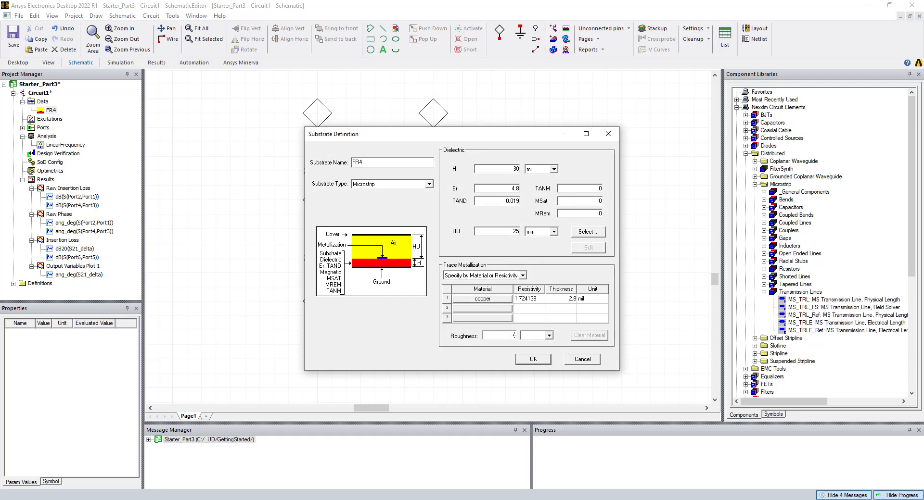
click(502, 343)
text(4)
click(548, 336)
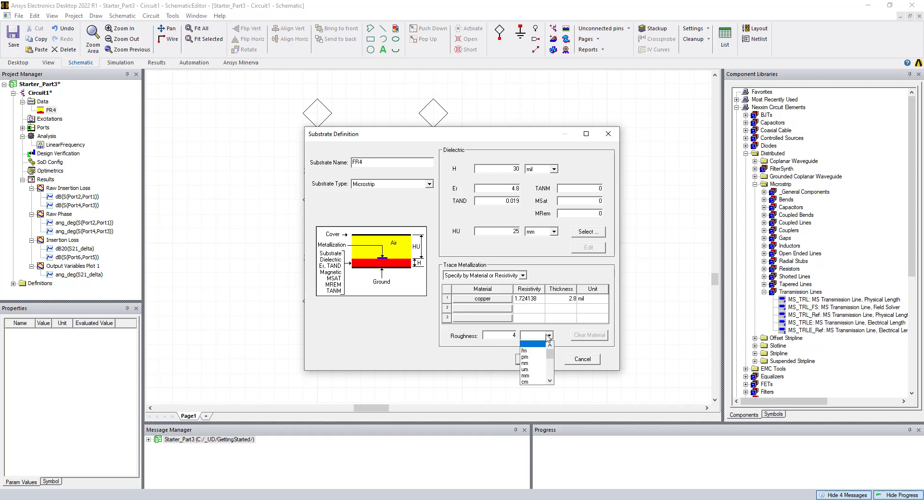
click(532, 370)
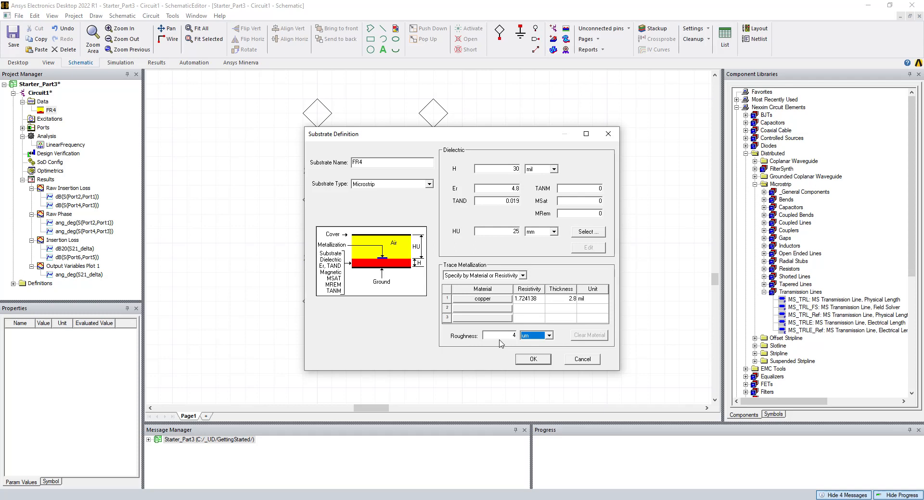
click(533, 360)
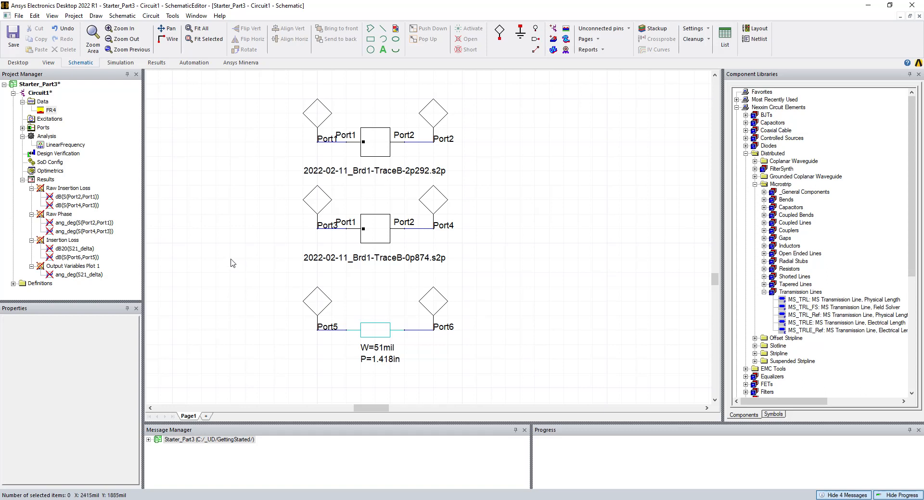
- Rerun the circuit analysis with the conductor roughness included and reopen the Insertion Loss plot
right_click(48, 137)
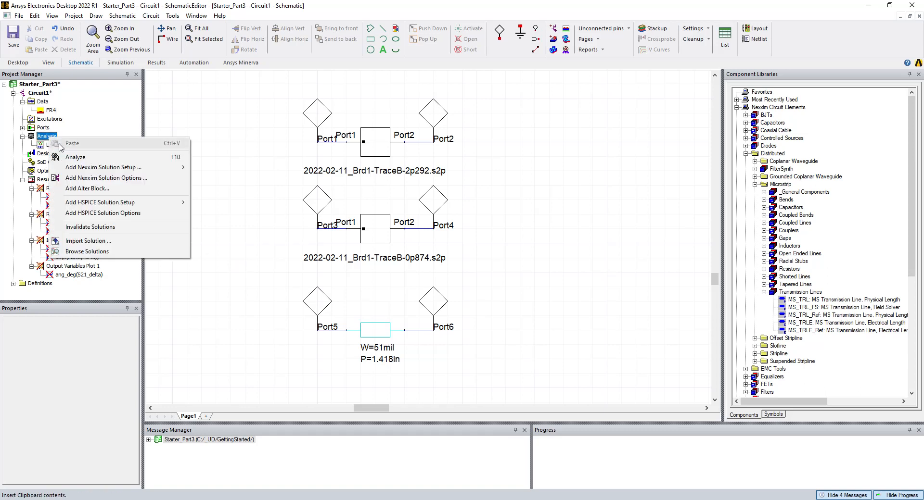
click(72, 157)
click(62, 240)
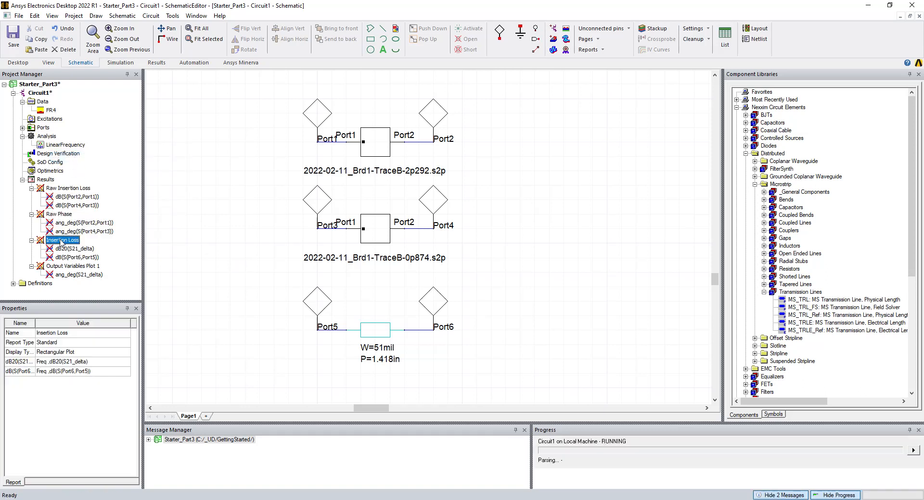
double_click(62, 241)
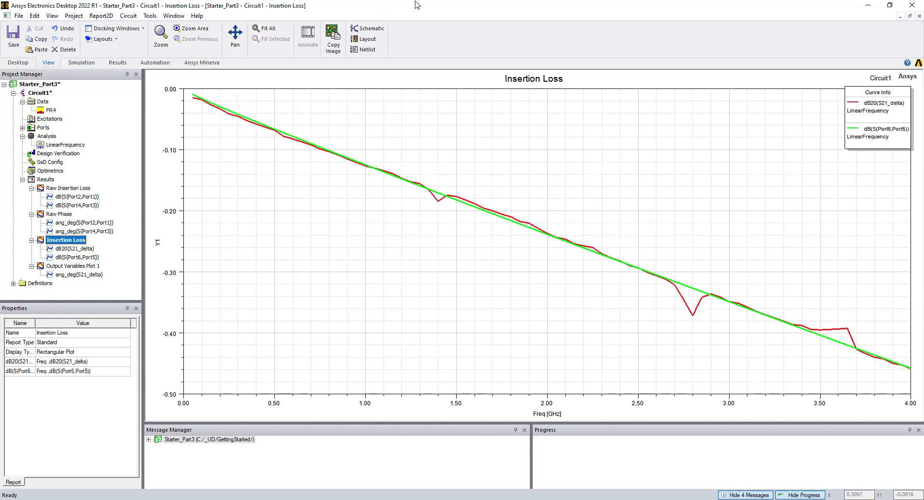
- Add an ang_deg(S(Port6,Port5)) trace to Output Variables Plot 1, alongside the ang_deg(S21_delta) trace
click(72, 267)
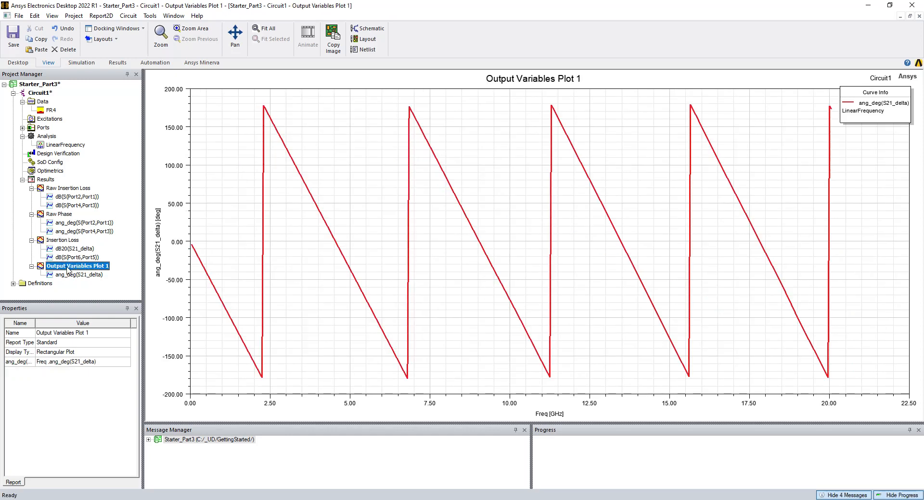
double_click(72, 274)
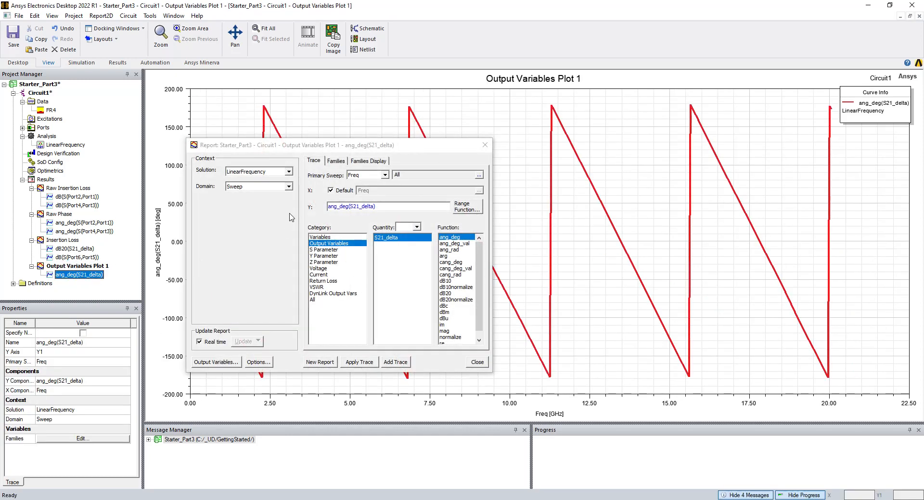
click(330, 250)
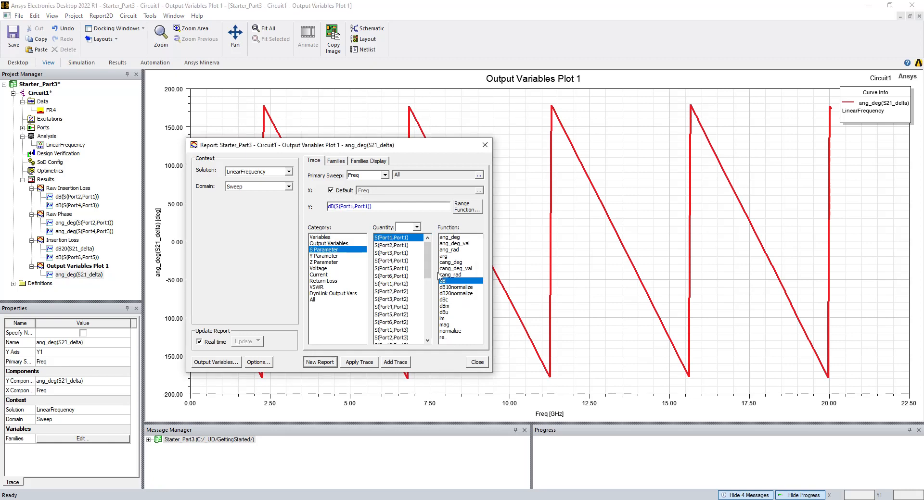
drag(428, 268, 430, 341)
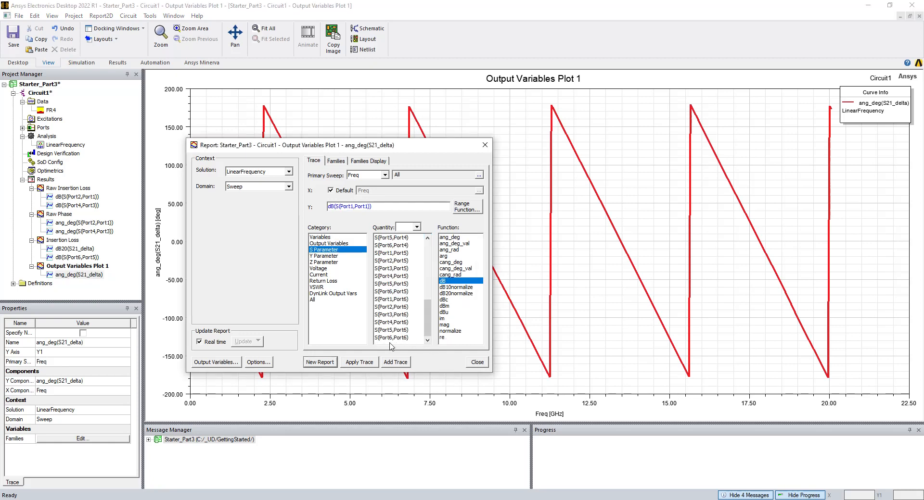
click(394, 292)
click(450, 237)
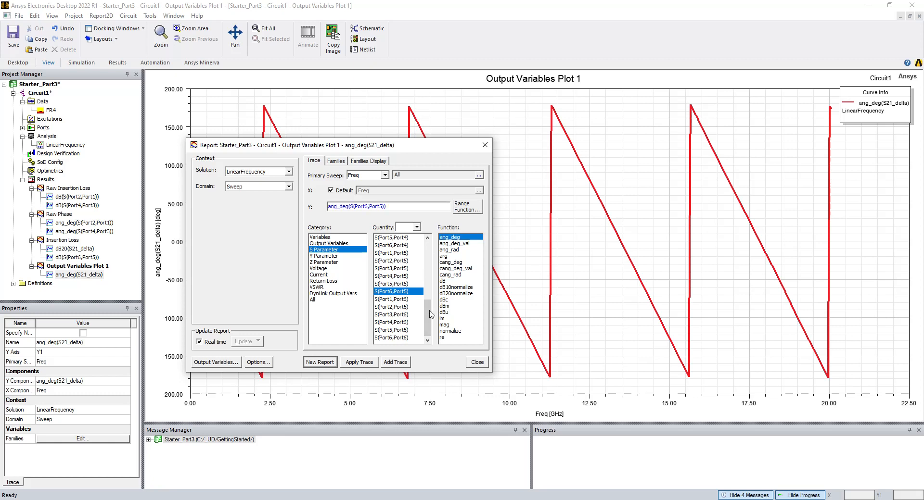
click(397, 362)
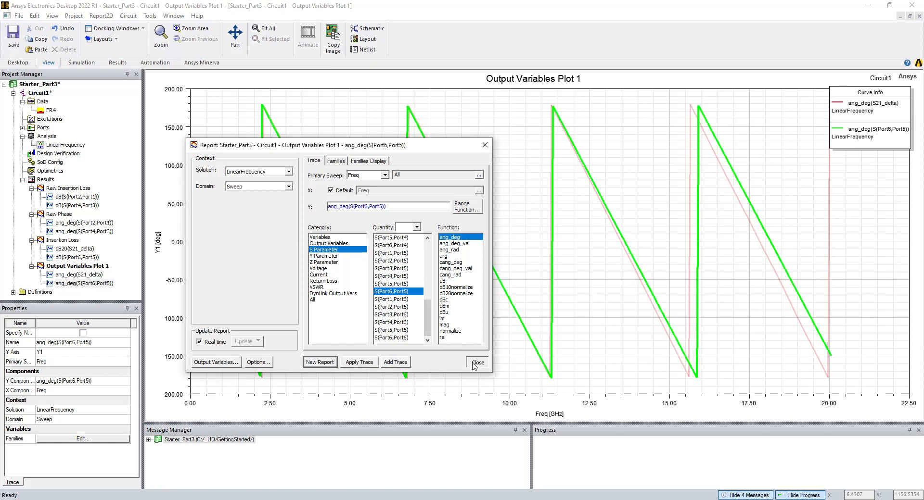
click(475, 363)
- Specify the X axis range of Output Variables Plot 1 as 0 to 4 GHz
click(346, 415)
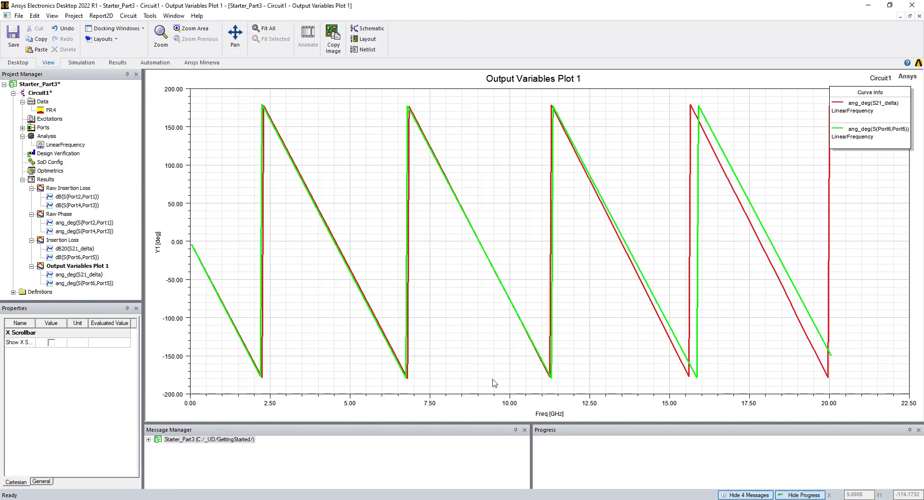
double_click(352, 404)
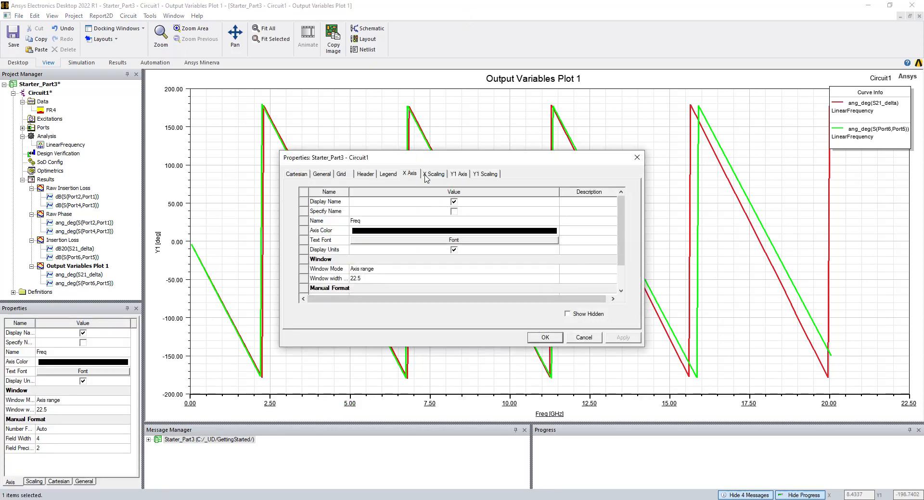
click(427, 174)
click(423, 211)
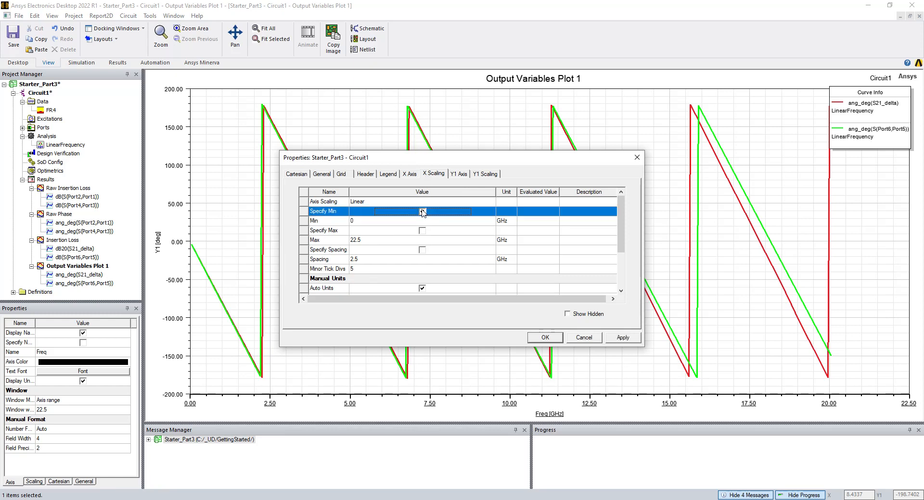
click(396, 221)
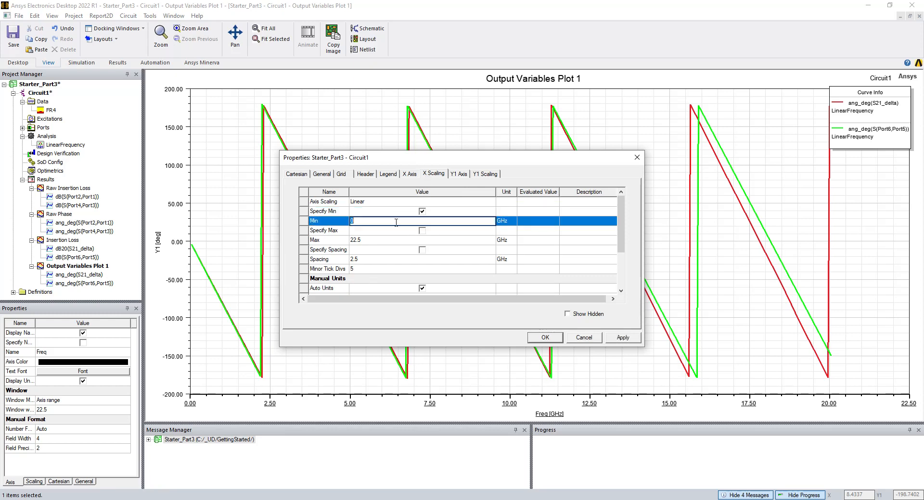
text(0.5)
click(423, 231)
click(403, 240)
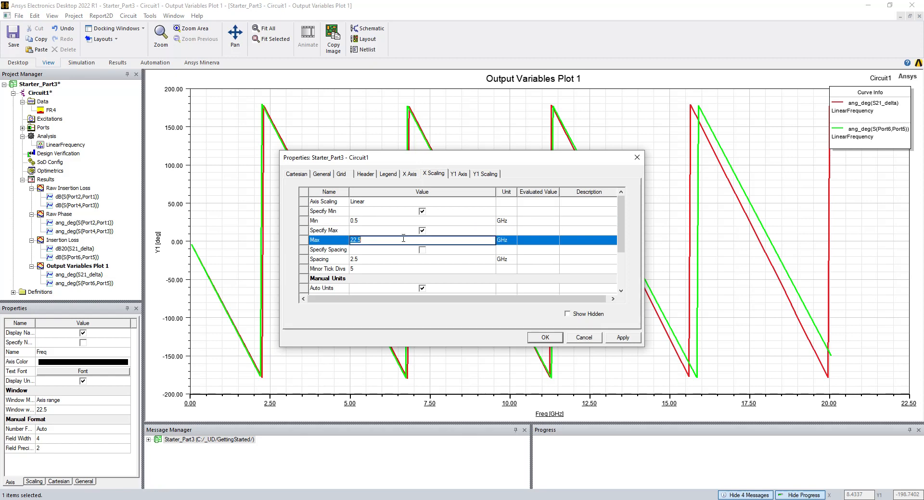
text(4)
click(383, 221)
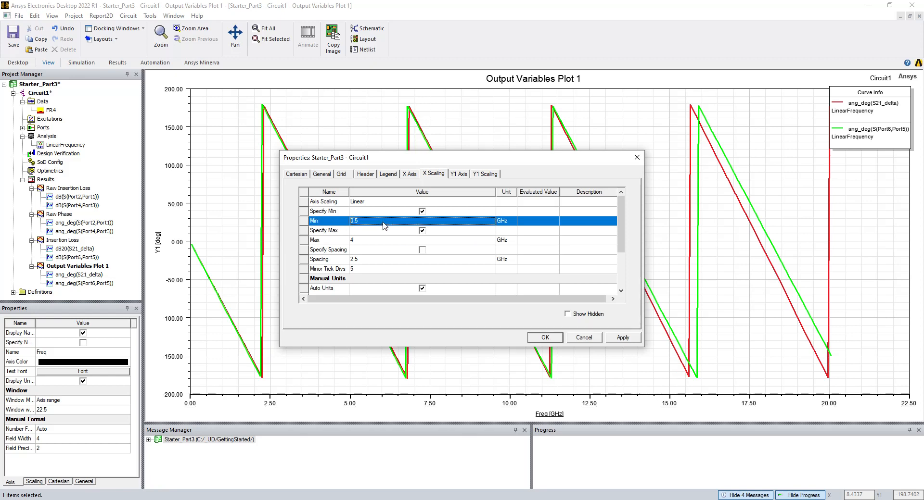
text(0)
- Set the X axis spacing of the phase plot to 0.5 GHz and apply the scaling
click(421, 250)
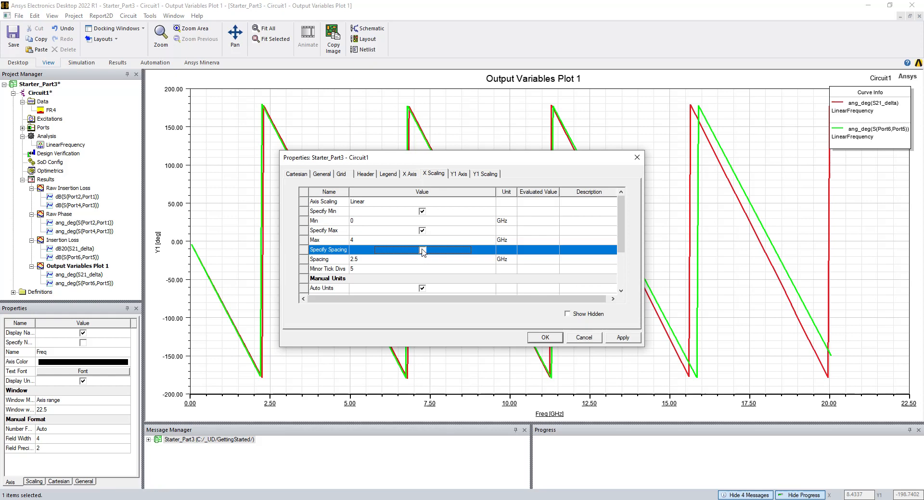
click(382, 259)
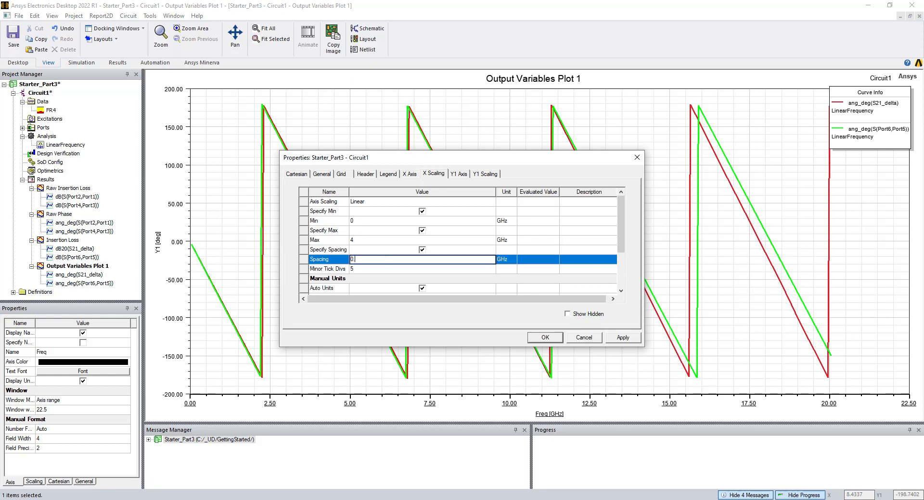
click(622, 338)
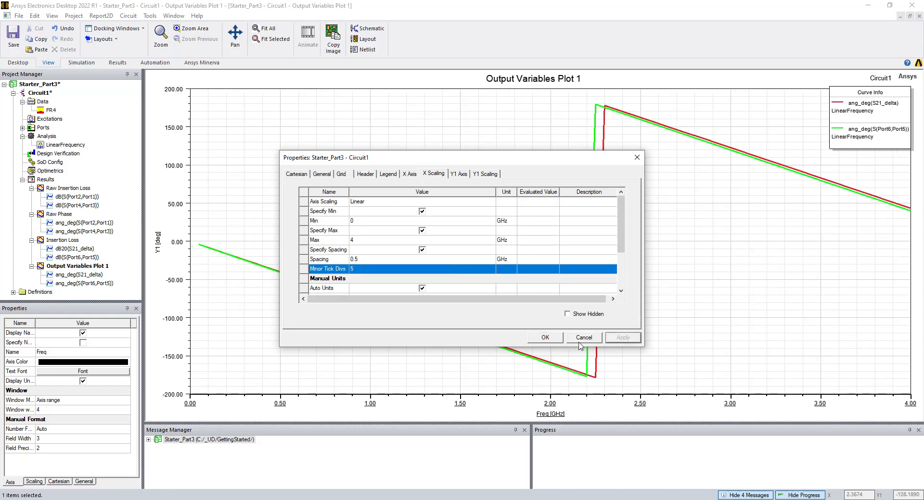
click(545, 337)
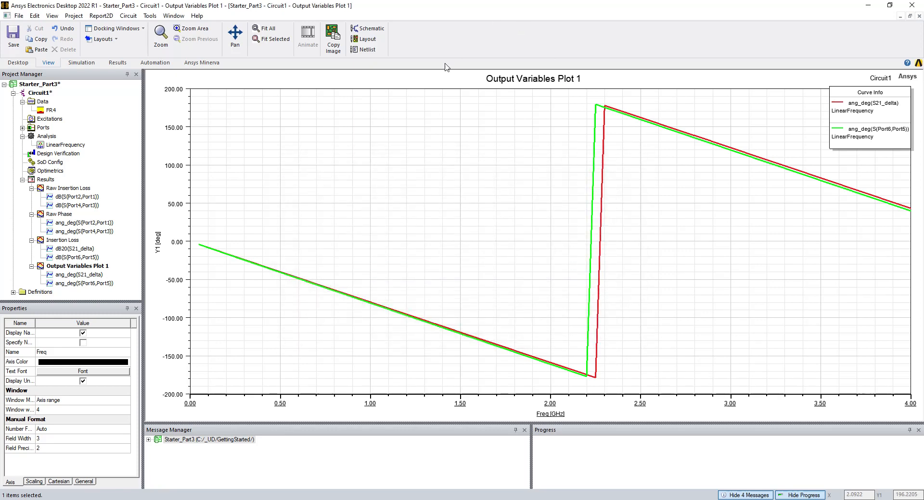
- Highlight the ang_deg(S21_delta) and ang_deg(S(Port6,Port5)) traces in turn to compare the measured and simulated phase
click(88, 275)
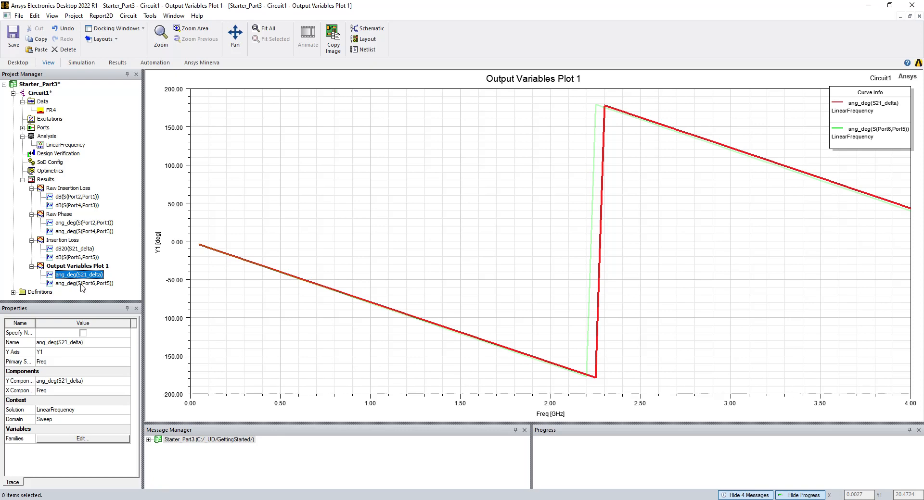
click(82, 284)
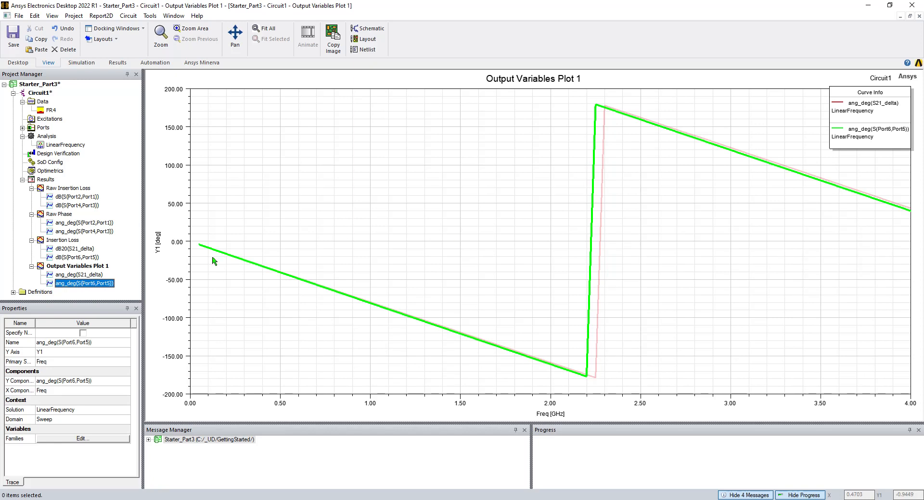
click(83, 276)
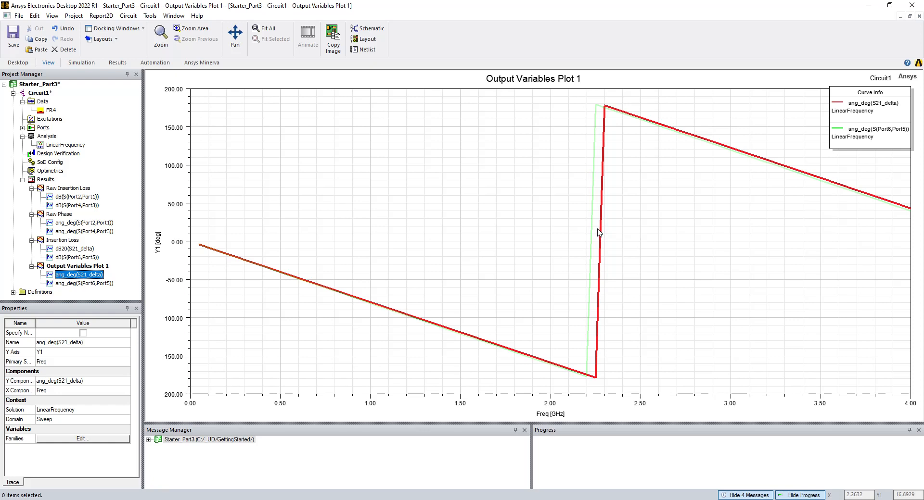
click(93, 284)
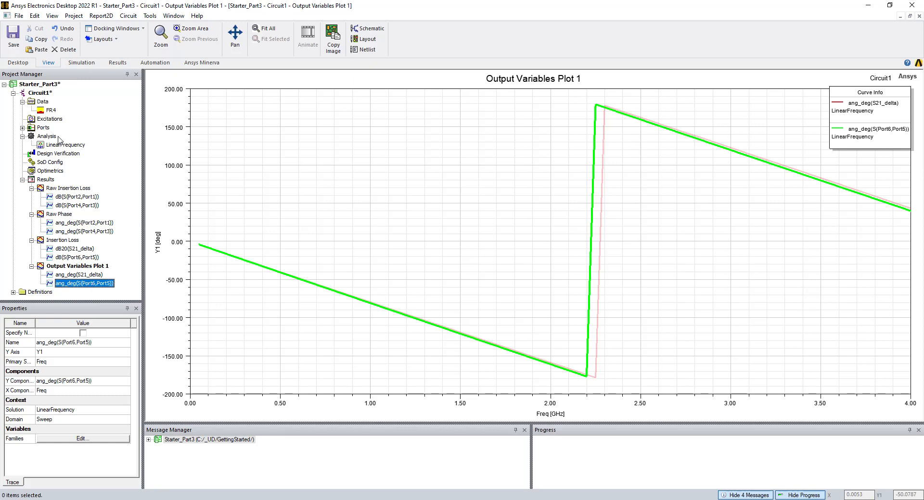
- Set the dielectric constant Er of the FR4 substrate to 4.7 and rerun the circuit analysis
double_click(51, 110)
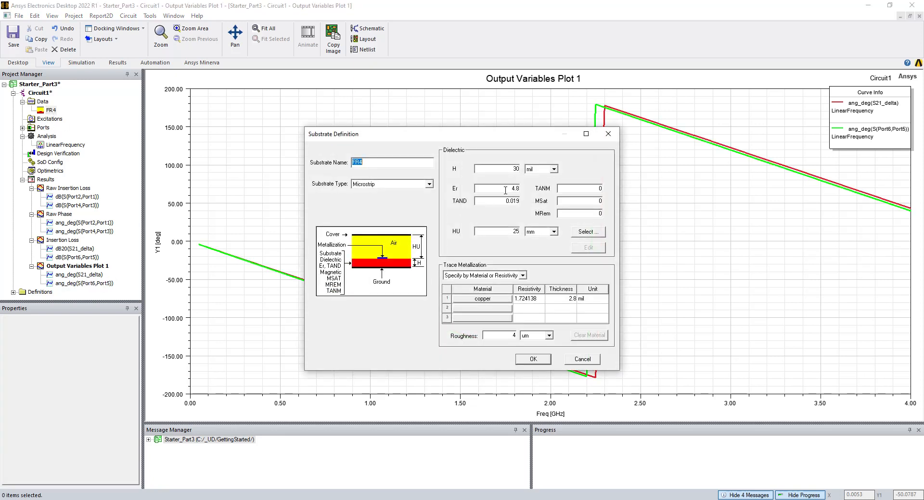
double_click(512, 189)
text(4.7)
click(524, 360)
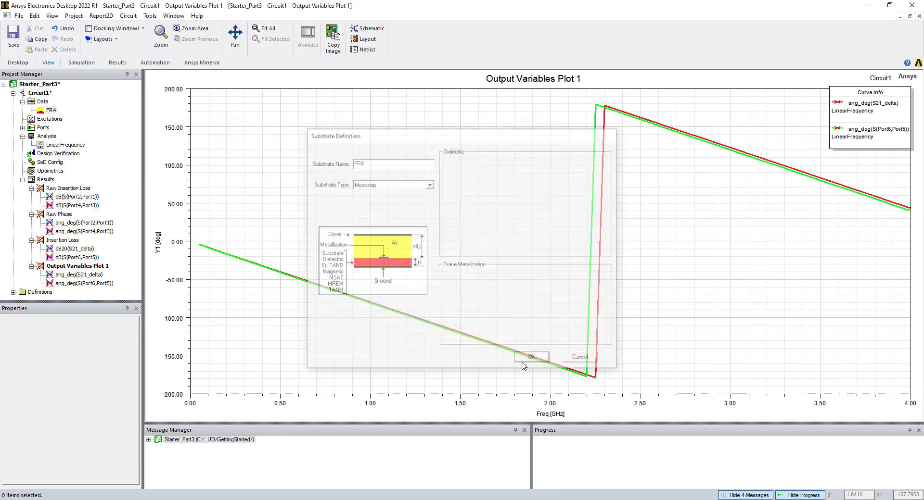
click(50, 138)
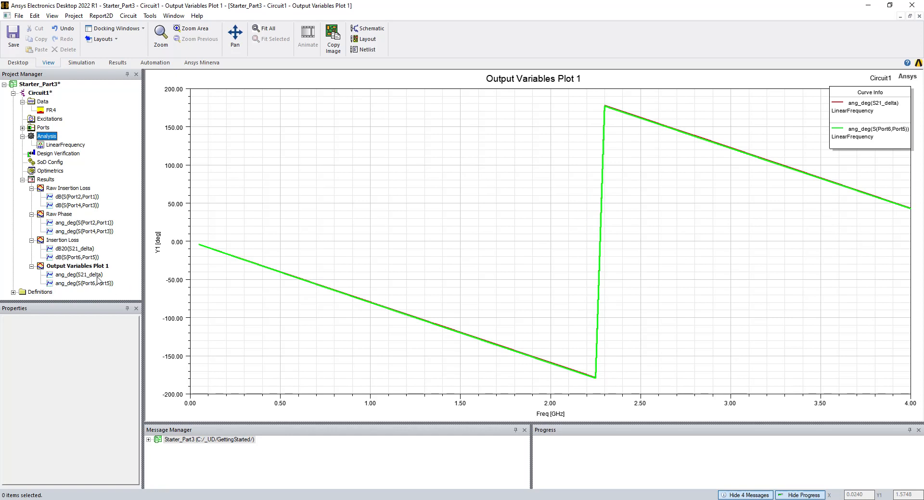
- Compare the measured and simulated traces in the updated phase plot and the Insertion Loss plot by highlighting each one
click(69, 276)
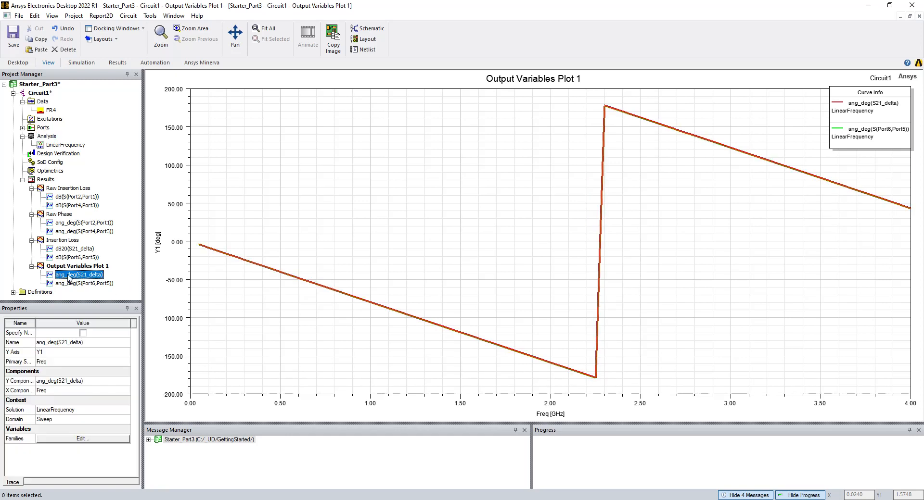
click(69, 285)
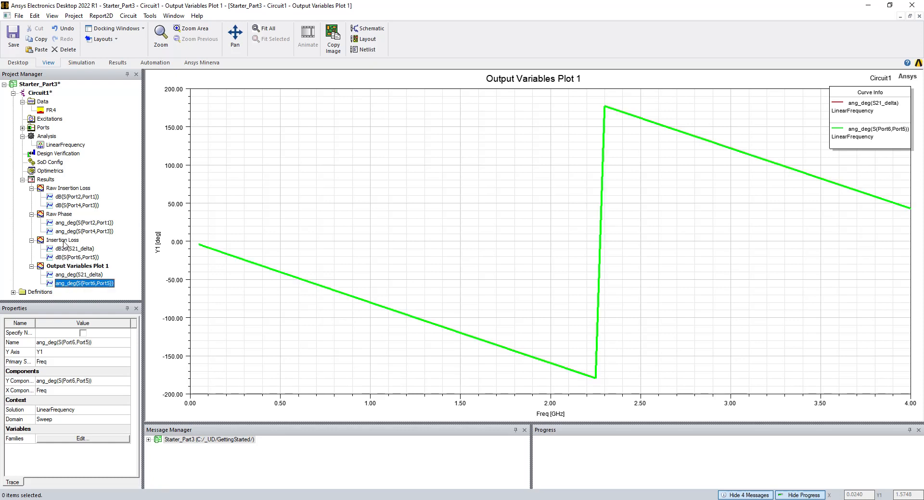
click(64, 240)
click(70, 249)
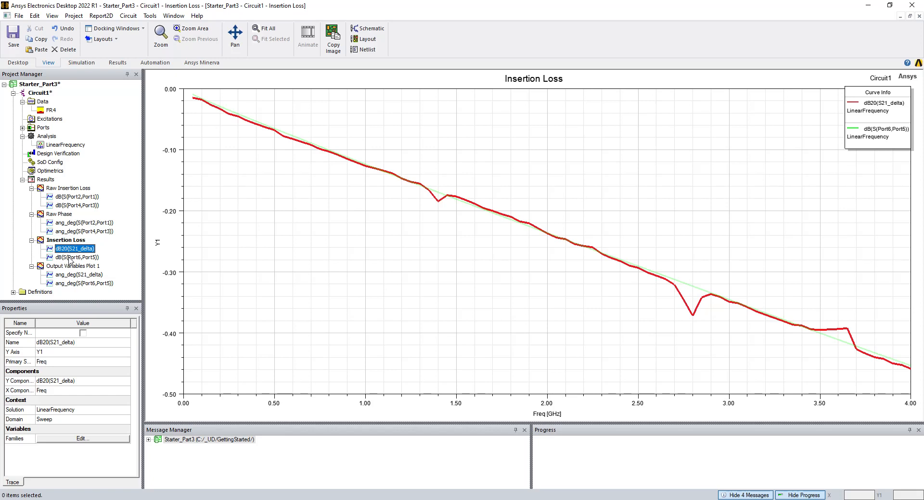
click(70, 258)
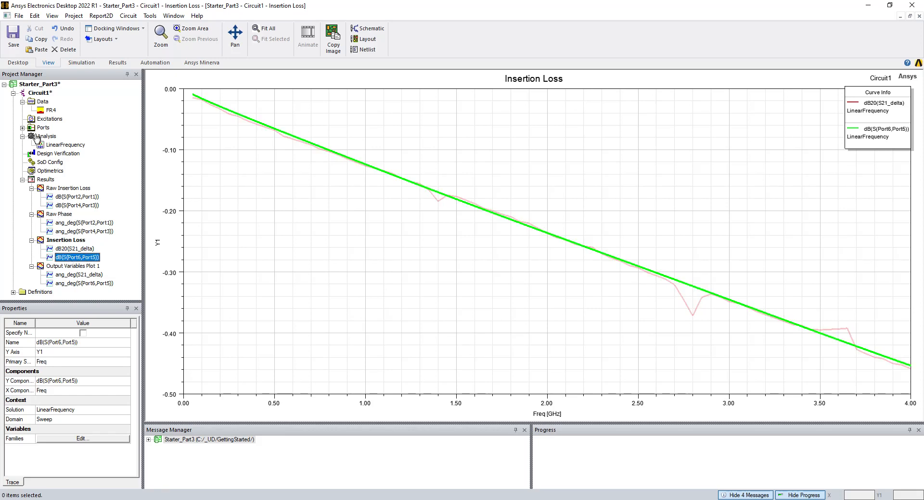
- Review the FR4 substrate definition and the MS_TRL line's width and length parameters without changing them
double_click(46, 113)
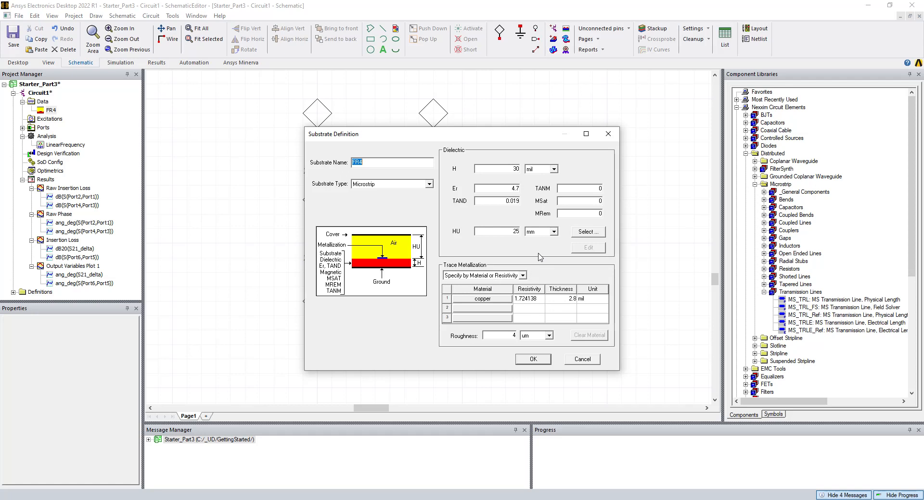
click(582, 360)
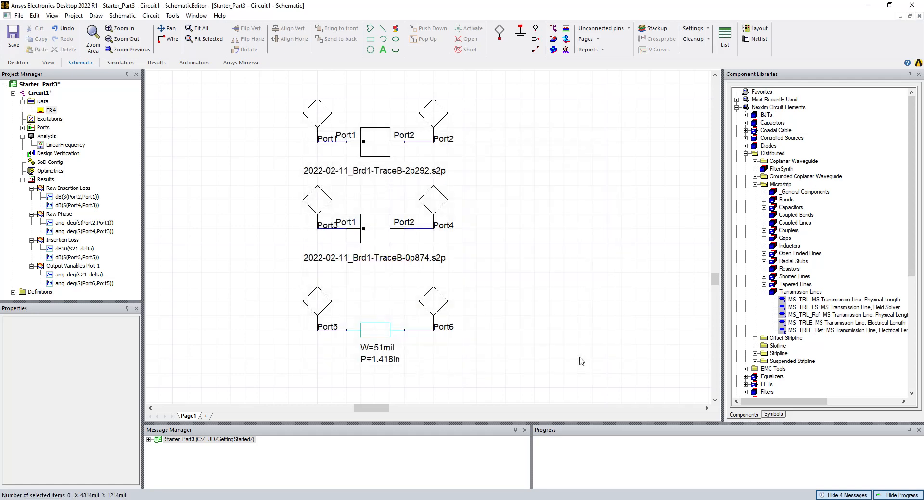
double_click(381, 330)
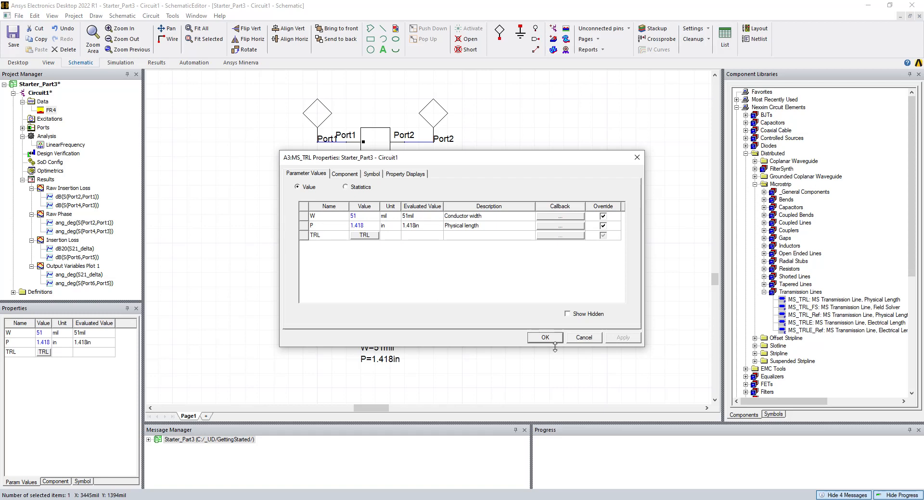
click(583, 337)
click(410, 294)
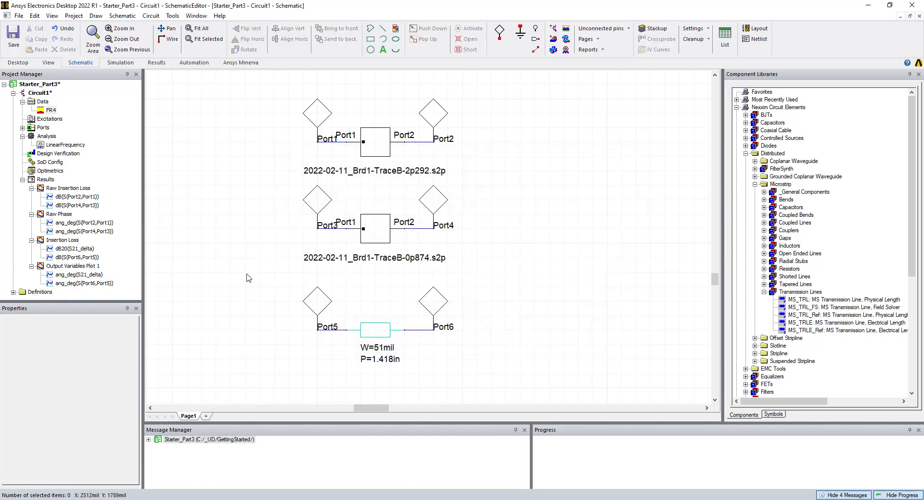